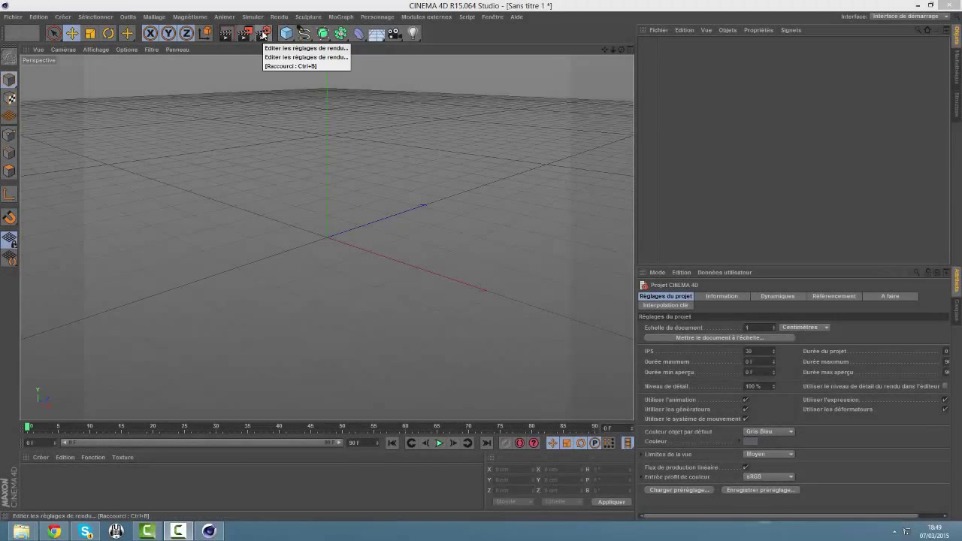
- Render all frames using the HDV/HDTV 720 29.97 preset and start choosing the save path
click(263, 35)
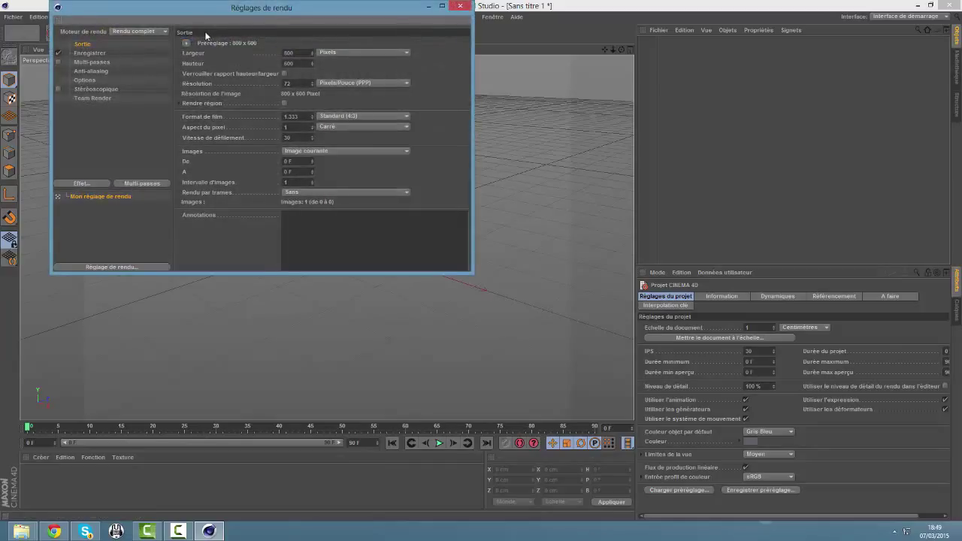
click(312, 152)
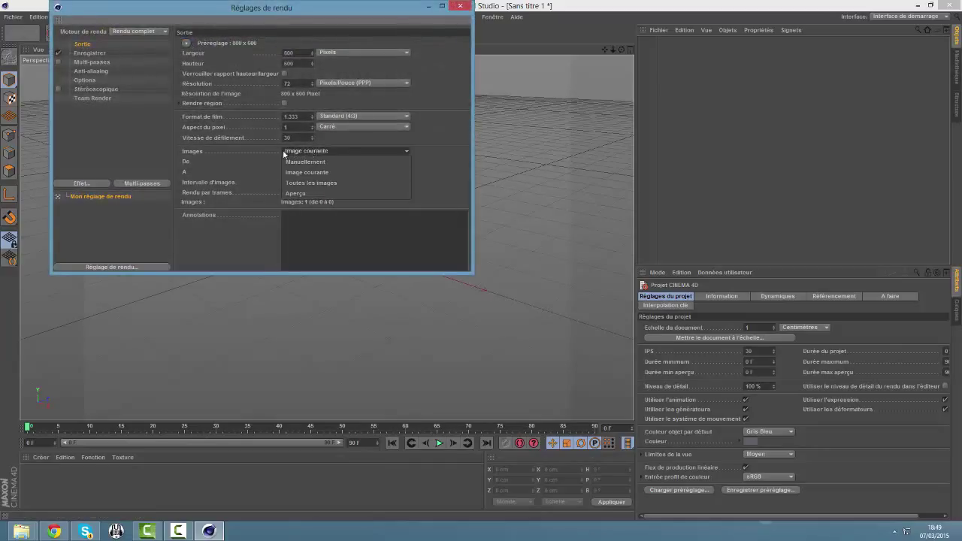
click(334, 182)
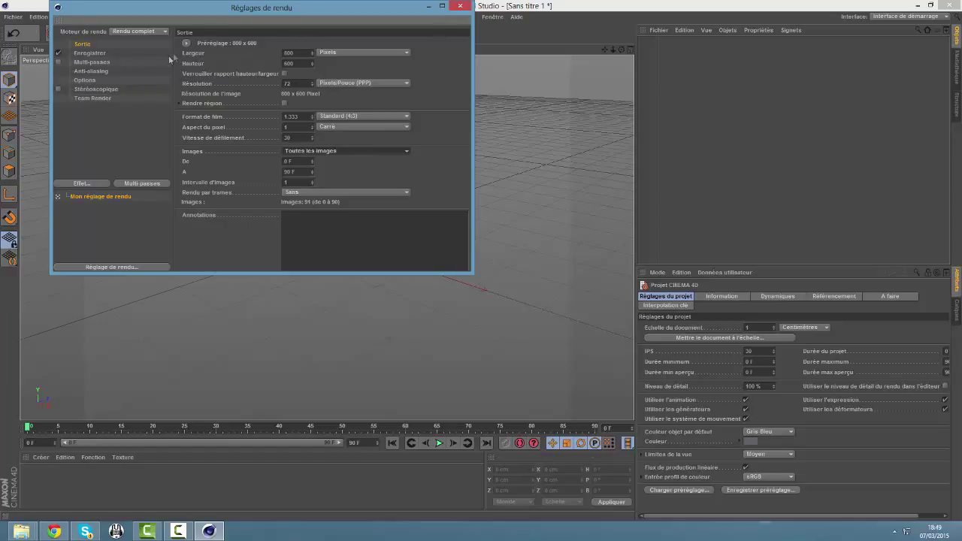
click(187, 43)
mouse_move(201, 75)
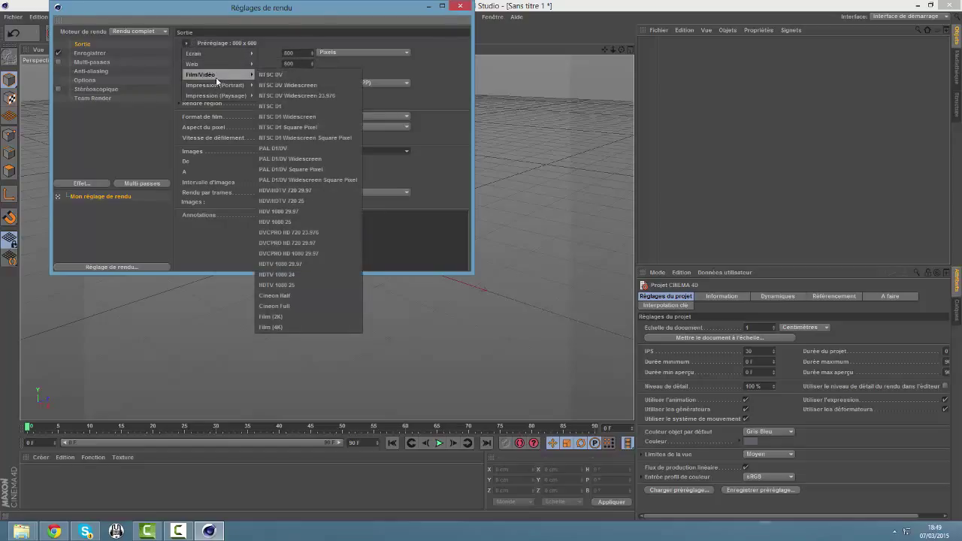
click(286, 190)
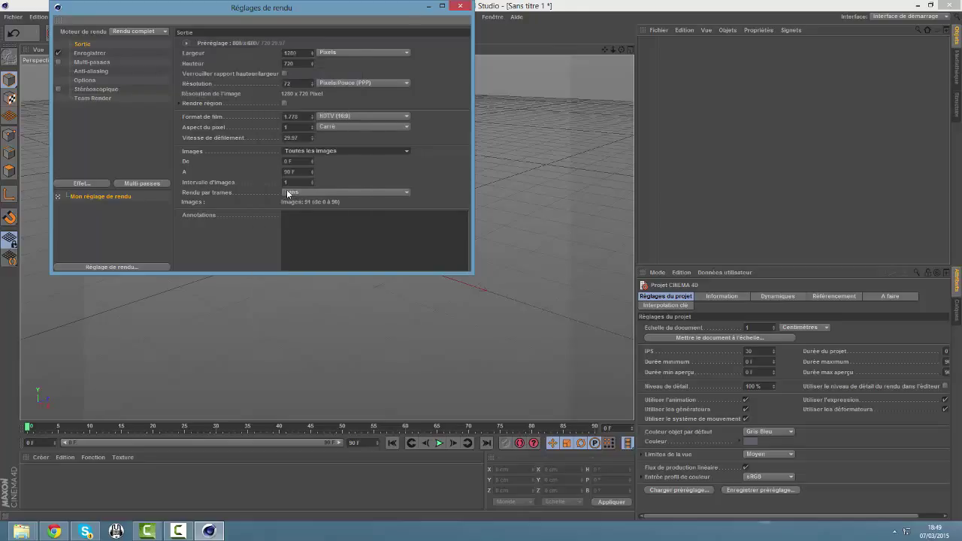
click(89, 54)
click(458, 65)
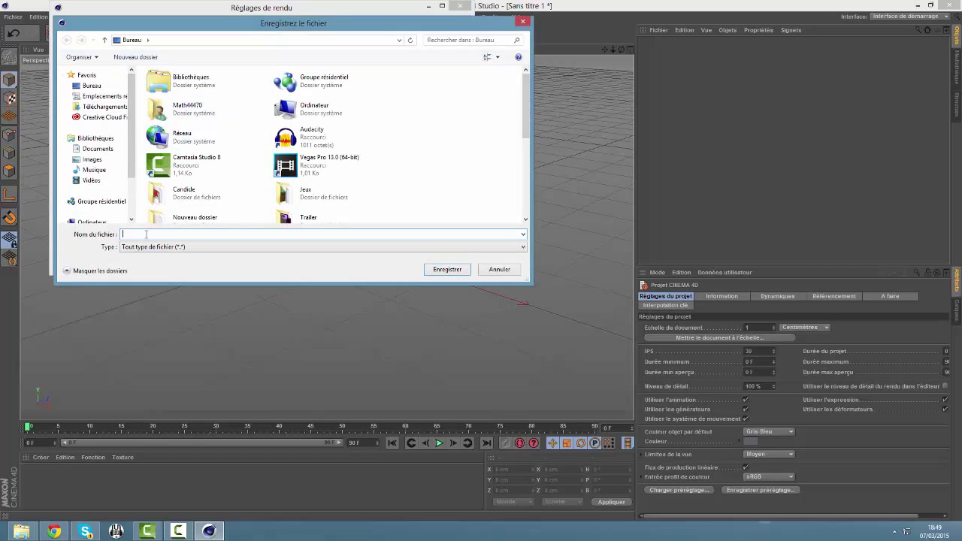
- Save renders as a Film AVI movie named tuto on the Desktop
text(tuto)
click(447, 269)
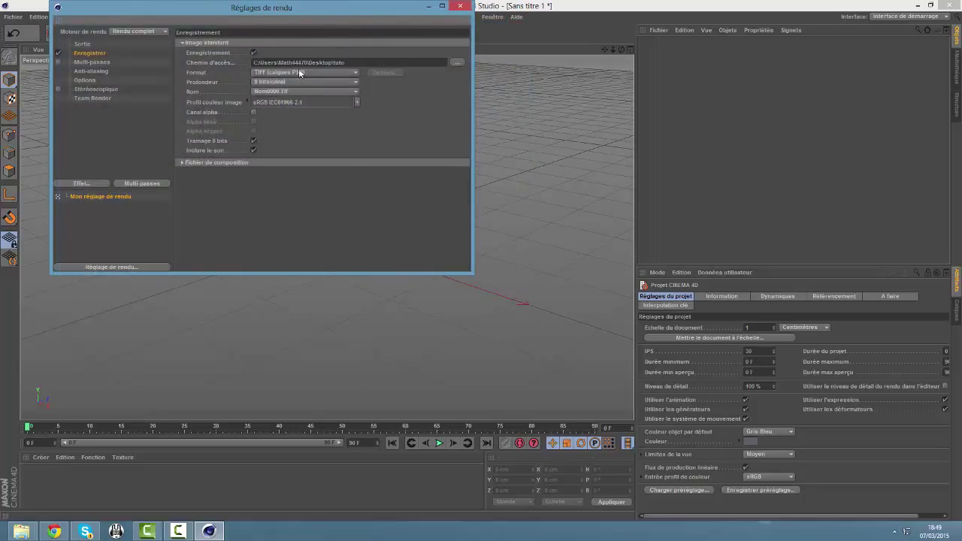
click(298, 72)
click(283, 254)
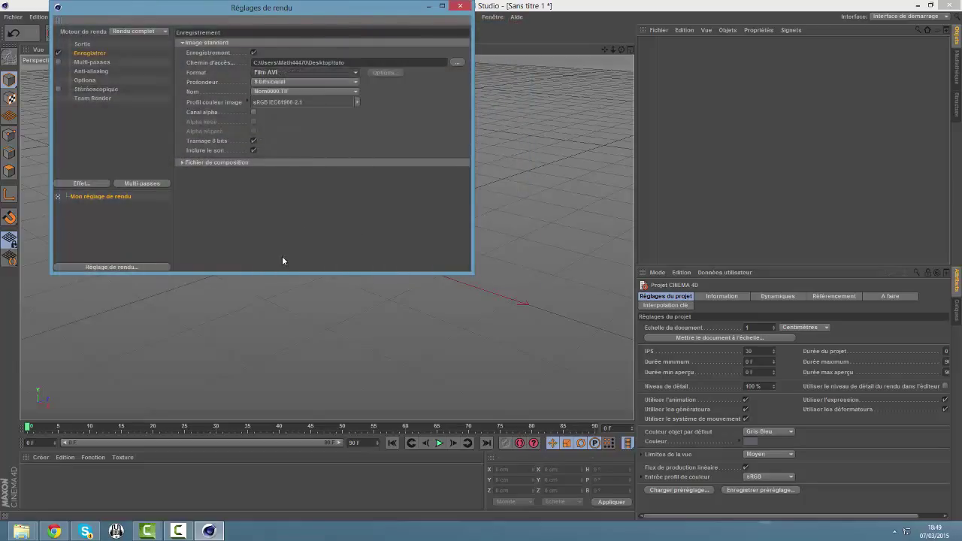
- Set anti-aliasing to Au mieux with 1x1 minimum and 2x2 maximum
click(146, 63)
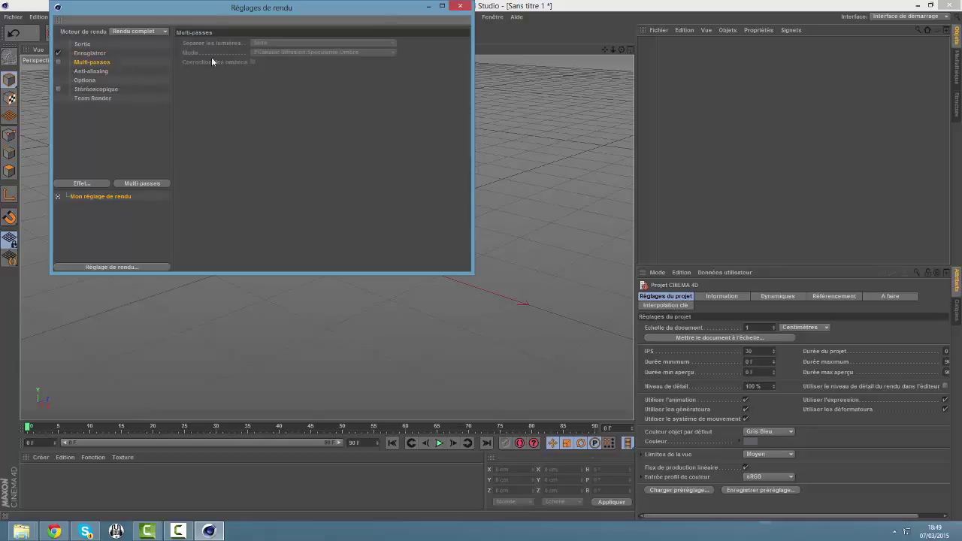
click(105, 72)
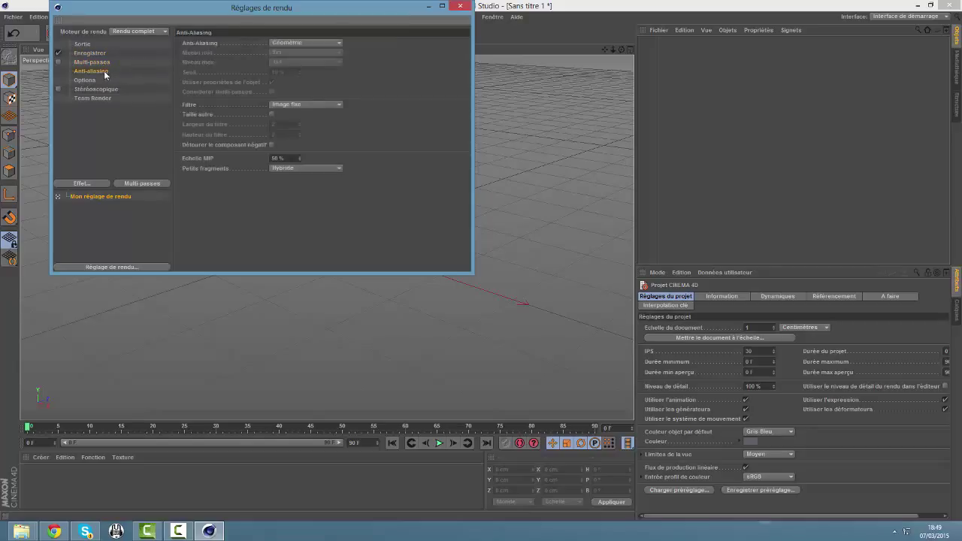
click(305, 42)
click(292, 72)
click(299, 52)
click(299, 52)
click(297, 62)
click(286, 84)
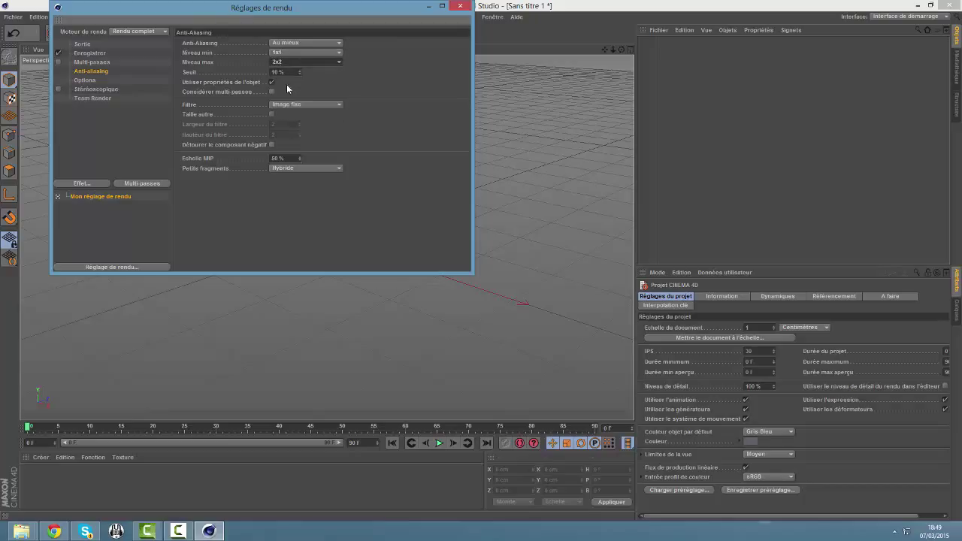
- Review the remaining render options and close Render Settings
click(84, 80)
click(91, 89)
click(94, 98)
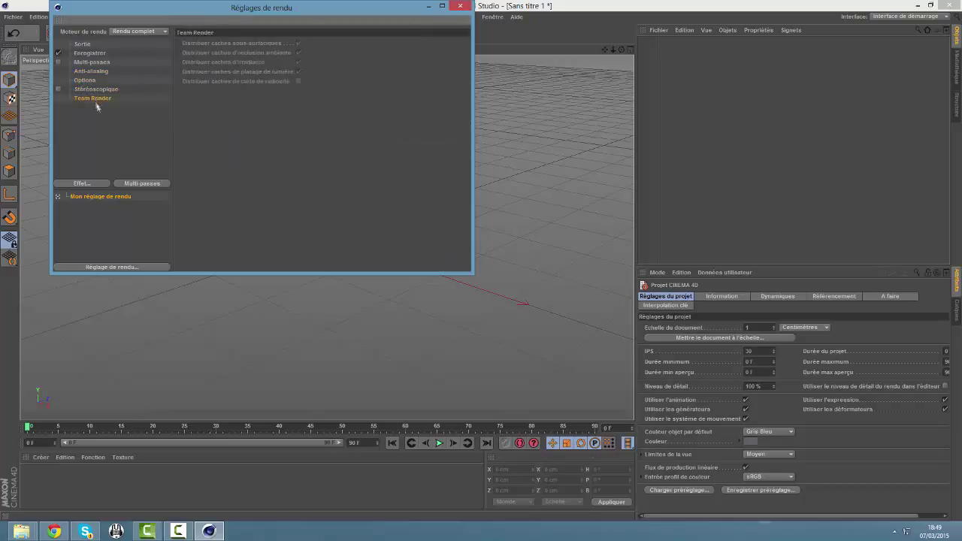
click(460, 6)
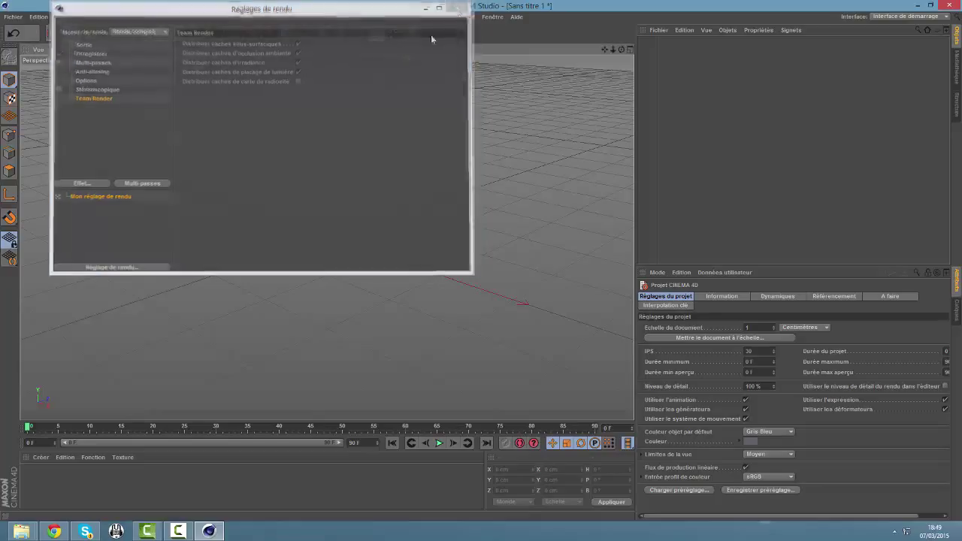
- Add a MoText object and replace its text with math44470
click(342, 17)
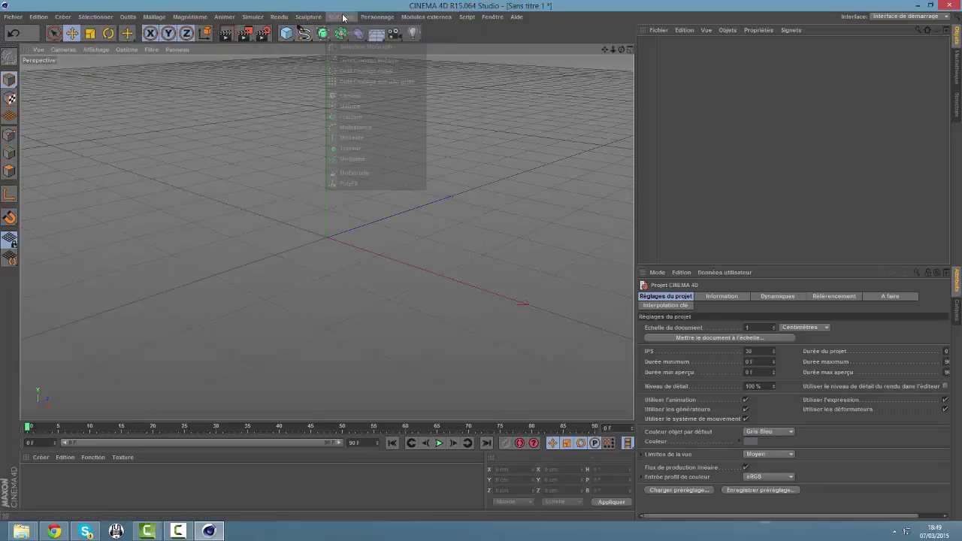
click(353, 137)
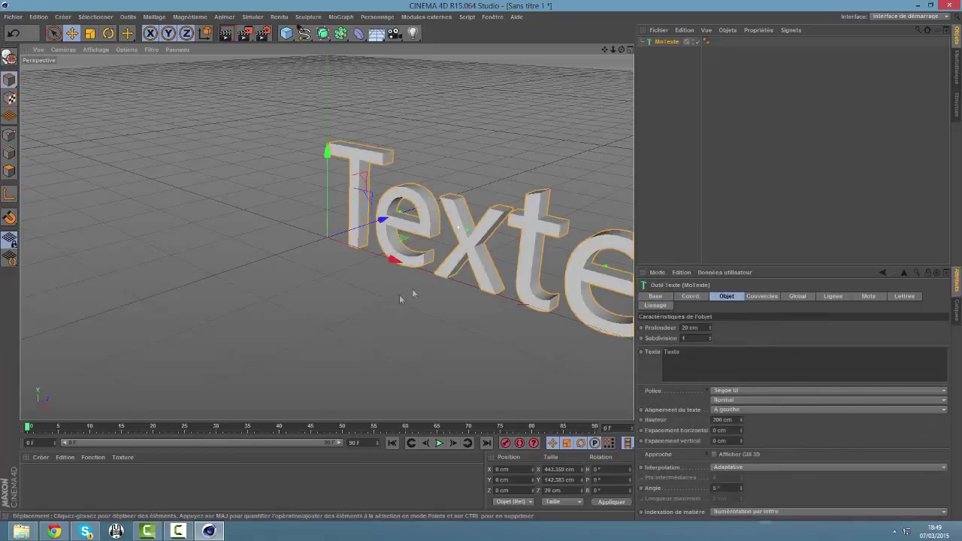
double_click(671, 351)
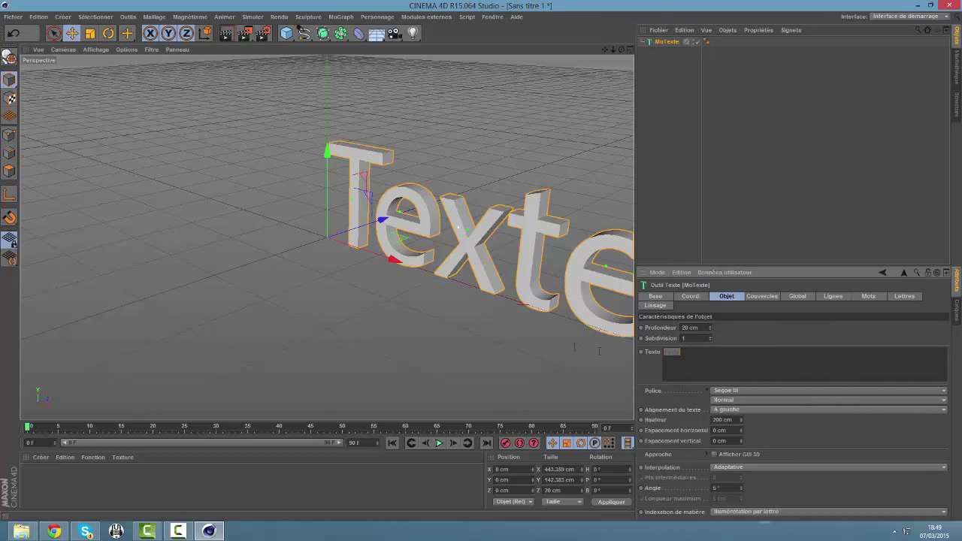
text(math)
key(Tab)
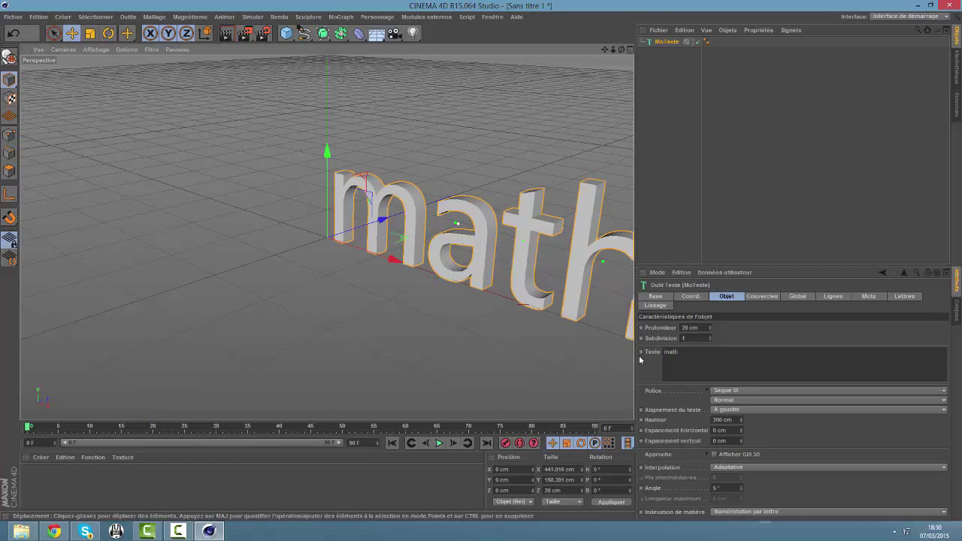
click(684, 352)
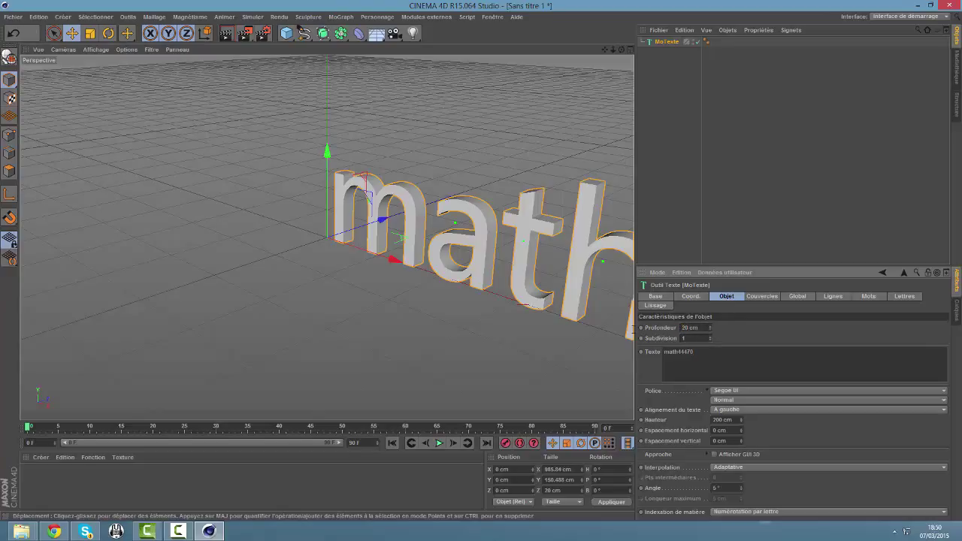
- Set the MoText extrusion depth to 70 cm
key(Delete)
key(ctrl+z)
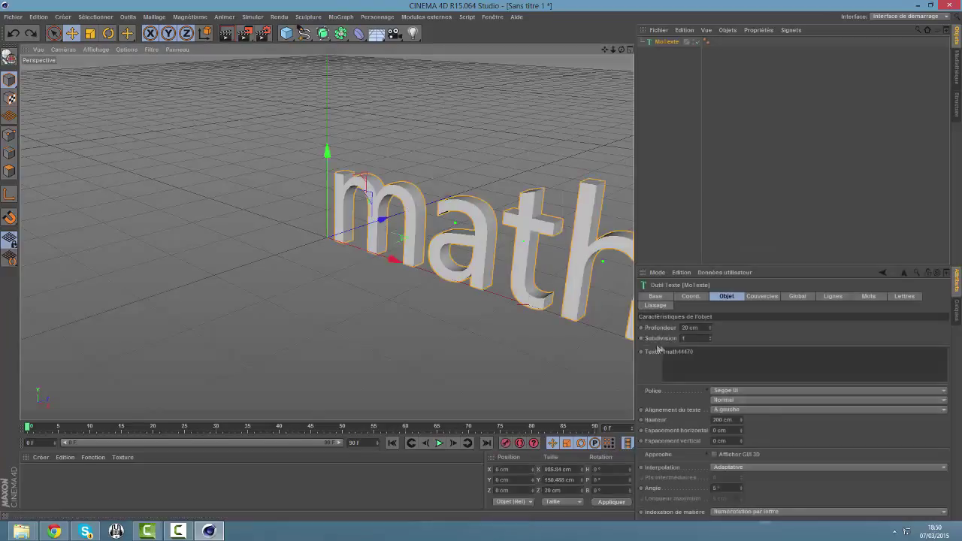
key(BackSpace)
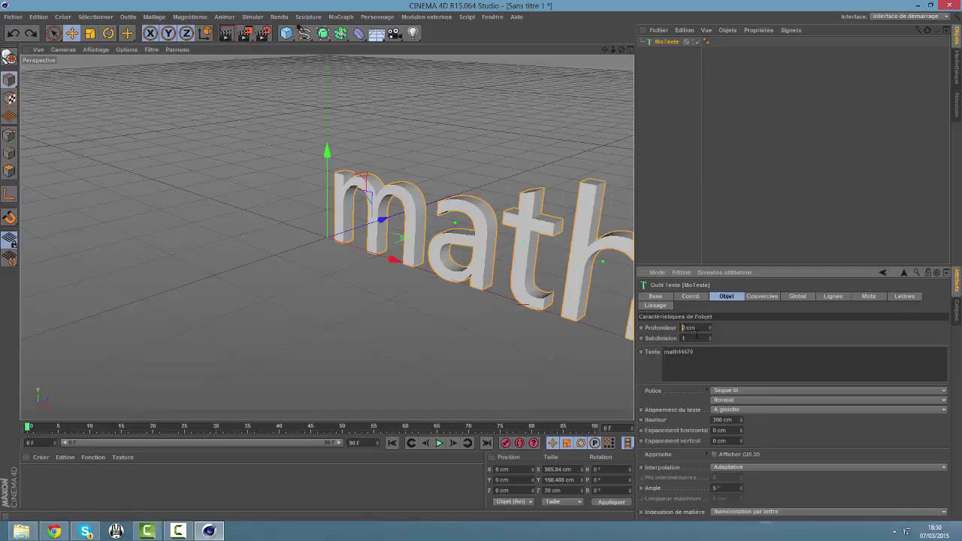
text(7)
key(Return)
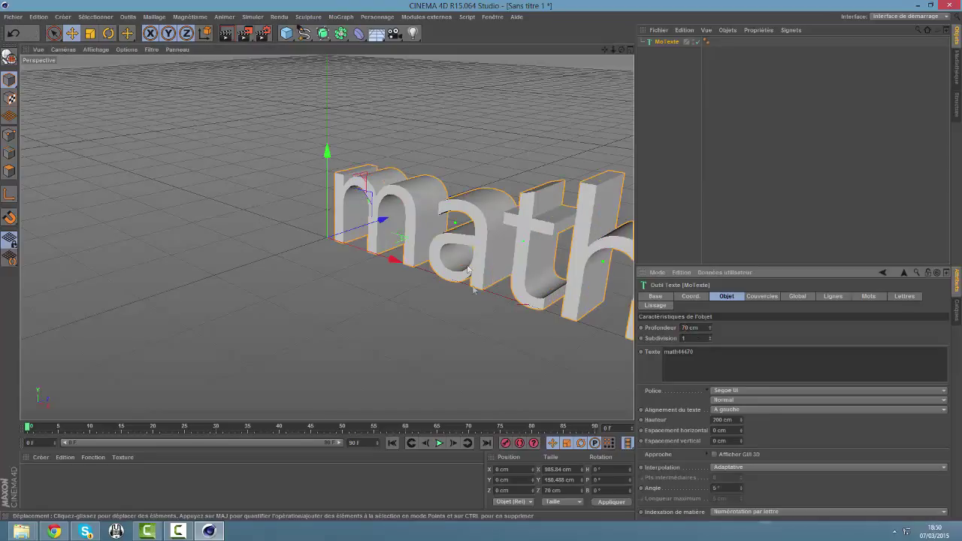
- Try the Optimus, Neuropol, MicraC and Lao UI fonts, shifting the text left
click(721, 390)
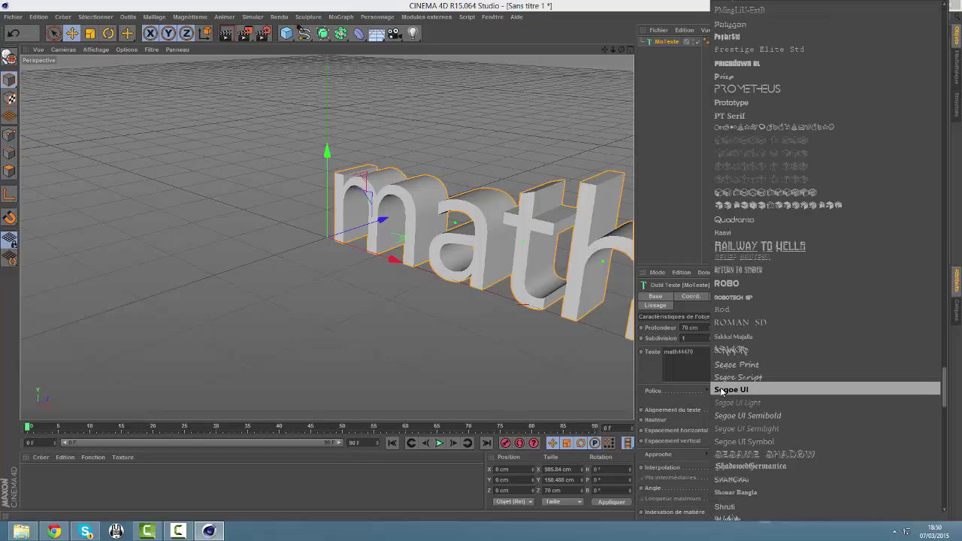
click(769, 314)
scroll(769, 314, up, 15)
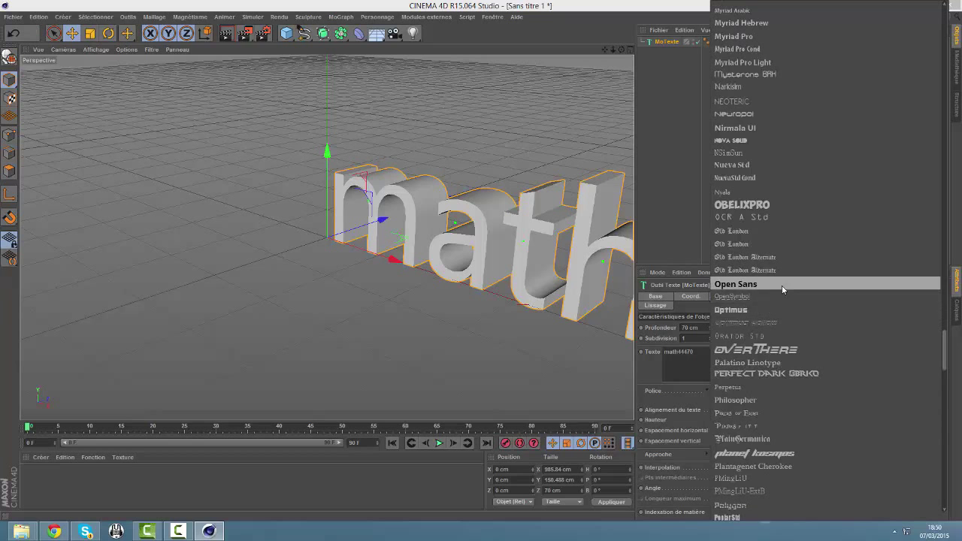
click(757, 309)
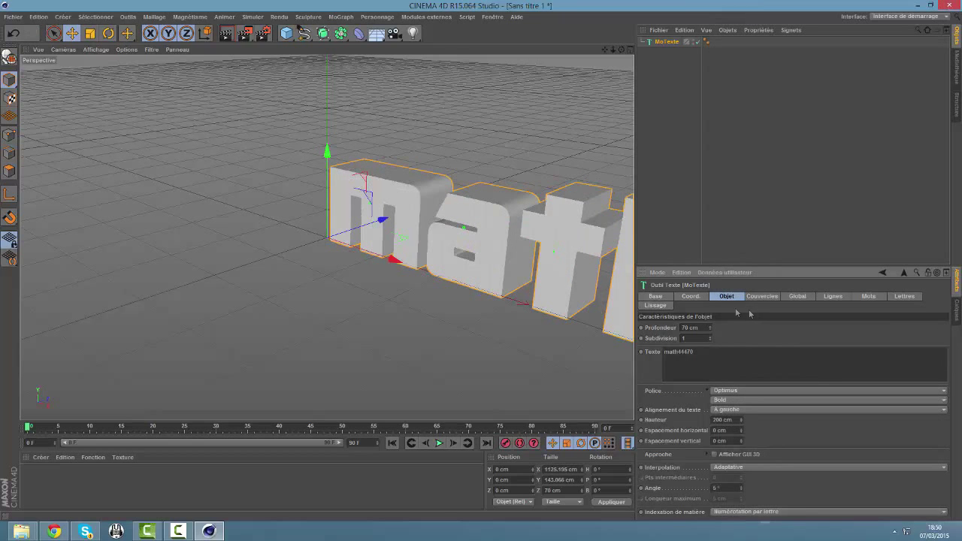
click(722, 391)
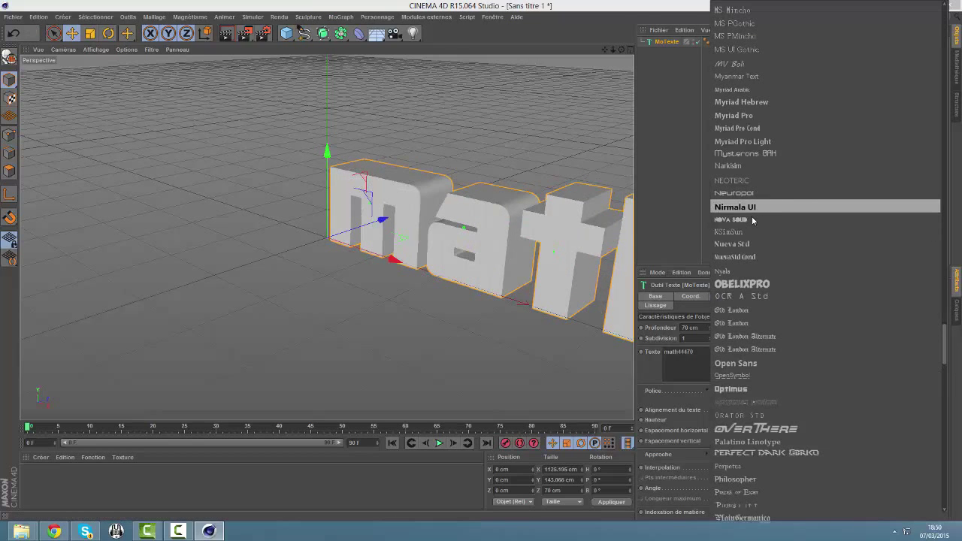
click(749, 195)
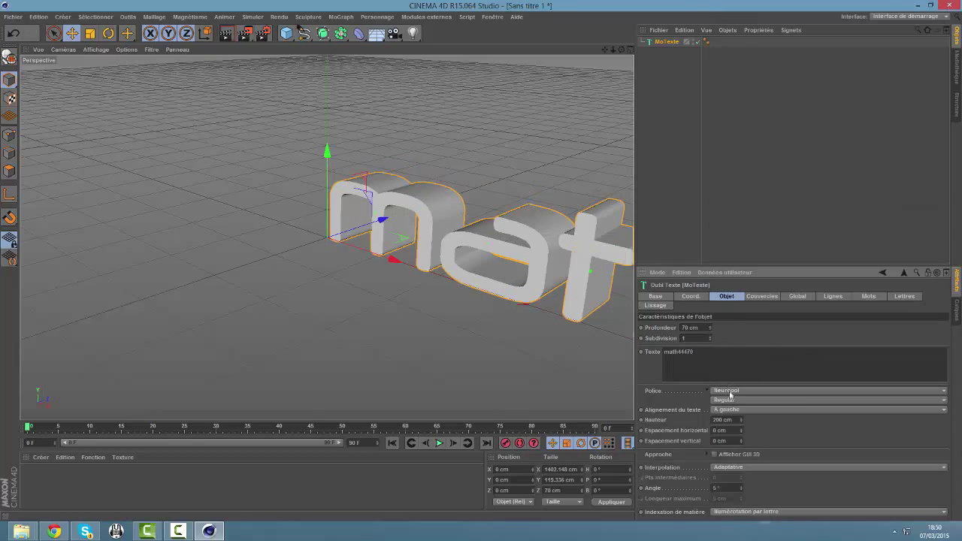
click(728, 392)
scroll(743, 338, up, 5)
scroll(744, 315, up, 5)
scroll(743, 271, up, 3)
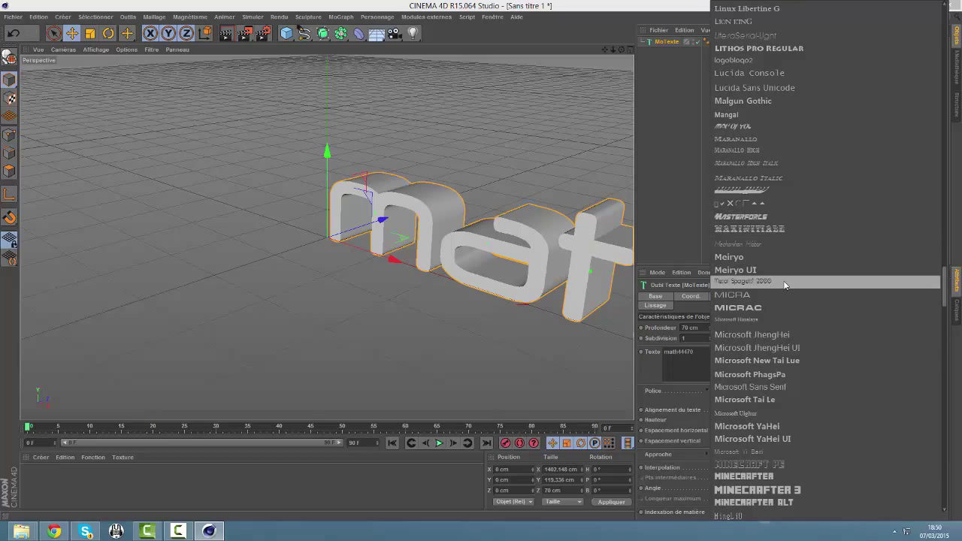
click(754, 306)
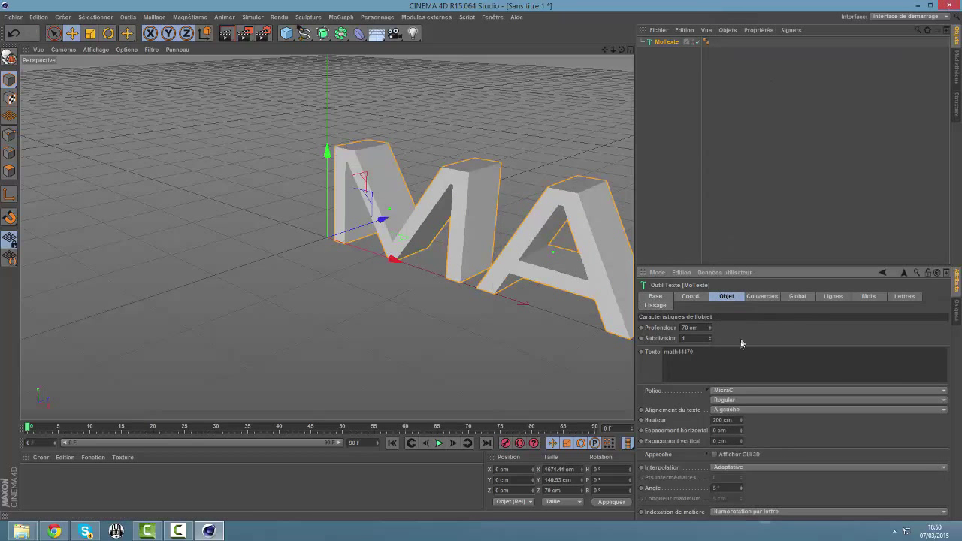
click(721, 392)
scroll(773, 285, up, 5)
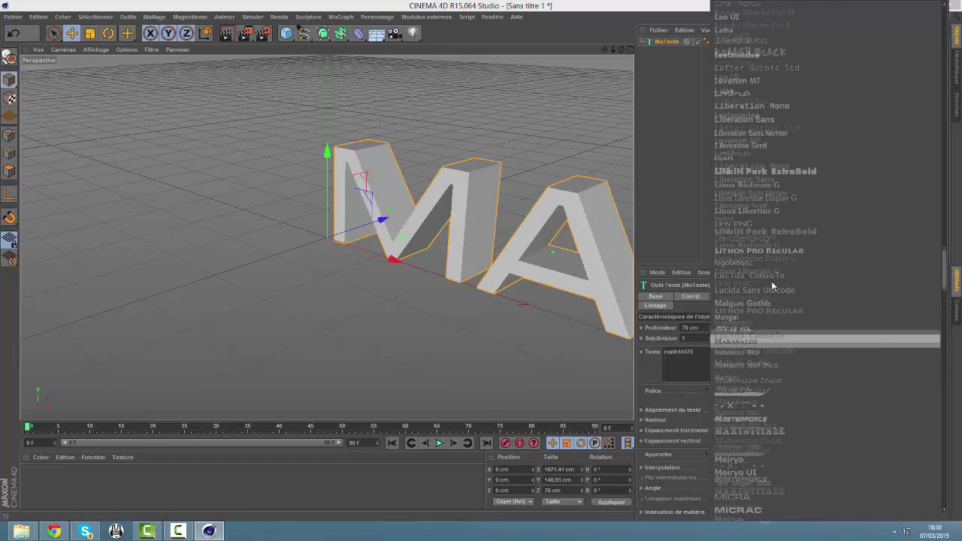
scroll(761, 184, up, 3)
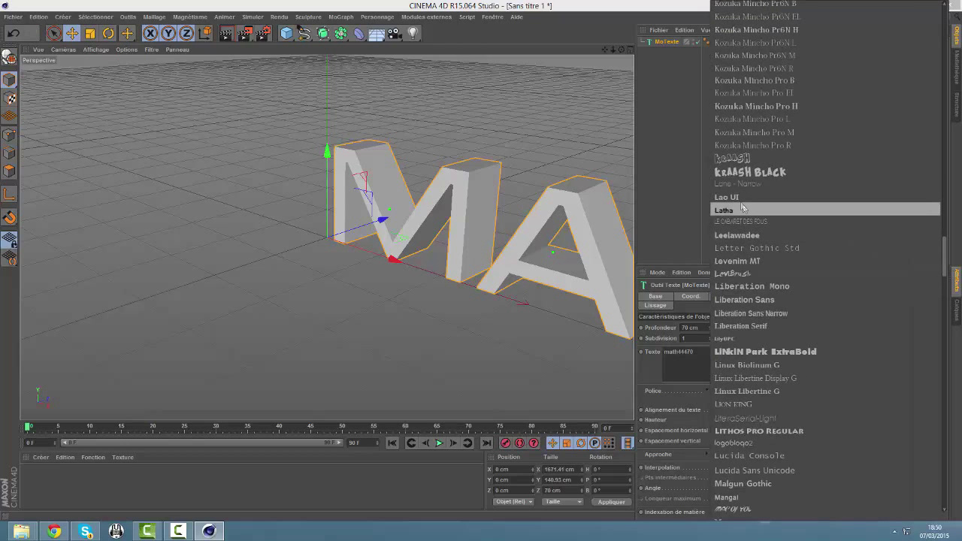
click(740, 201)
mouse_move(391, 263)
mouse_down()
mouse_move(258, 229)
mouse_move(143, 179)
mouse_up()
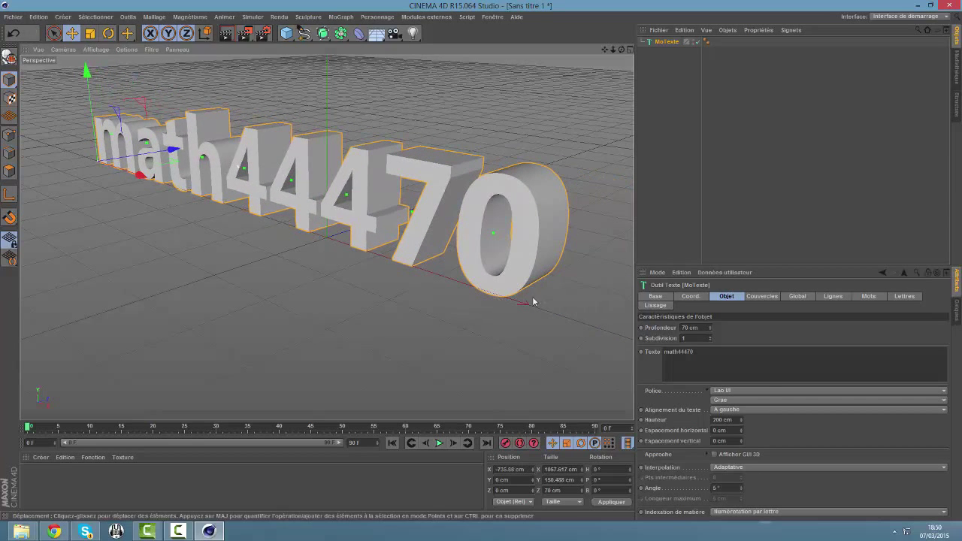
- Try the Kartika, Ethnocentric, Cuprum and ASTERA fonts, moving the text further left
click(770, 390)
scroll(758, 311, up, 5)
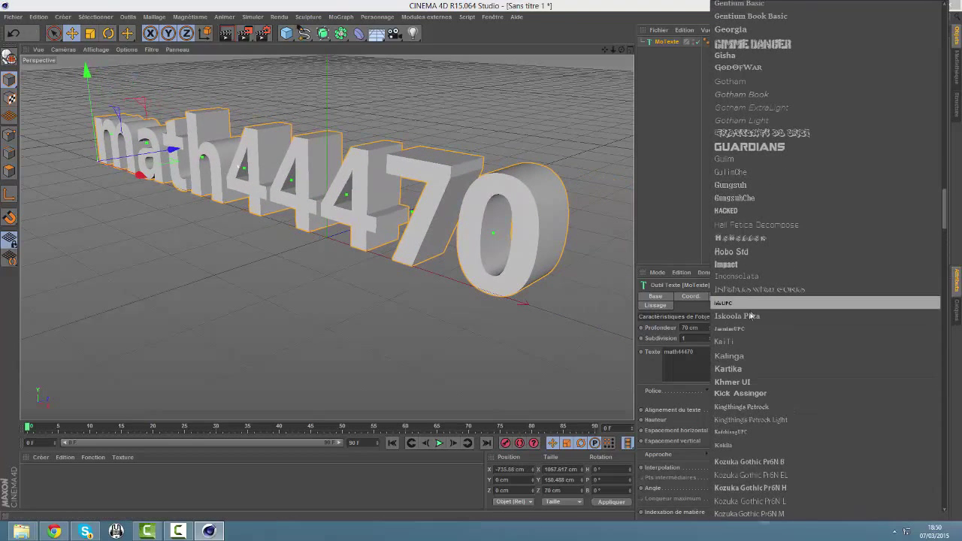
click(733, 369)
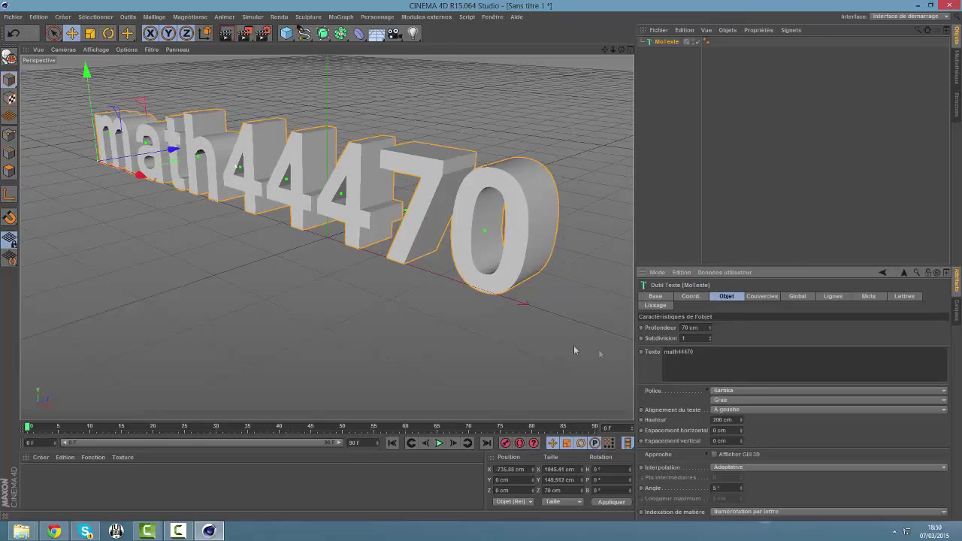
click(728, 392)
scroll(758, 338, up, 5)
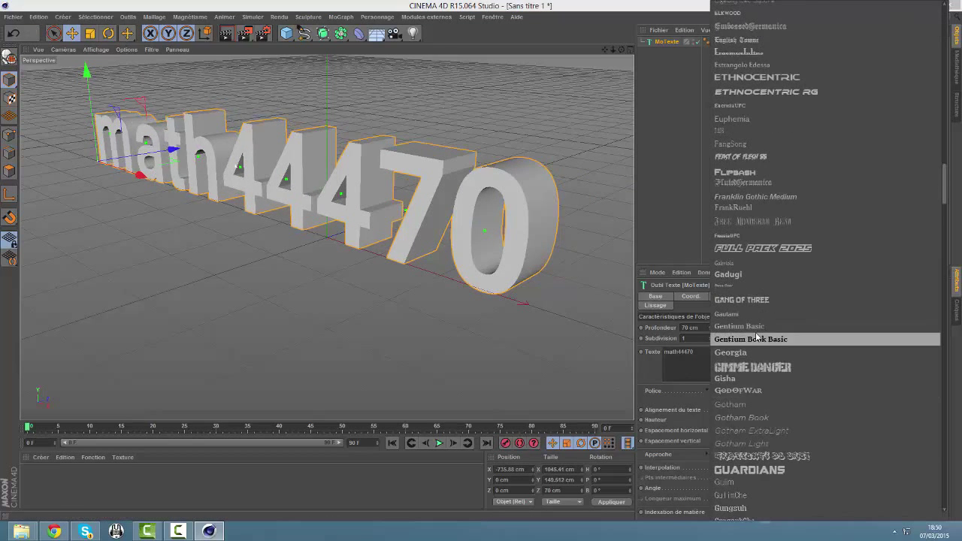
scroll(757, 301, up, 2)
click(760, 145)
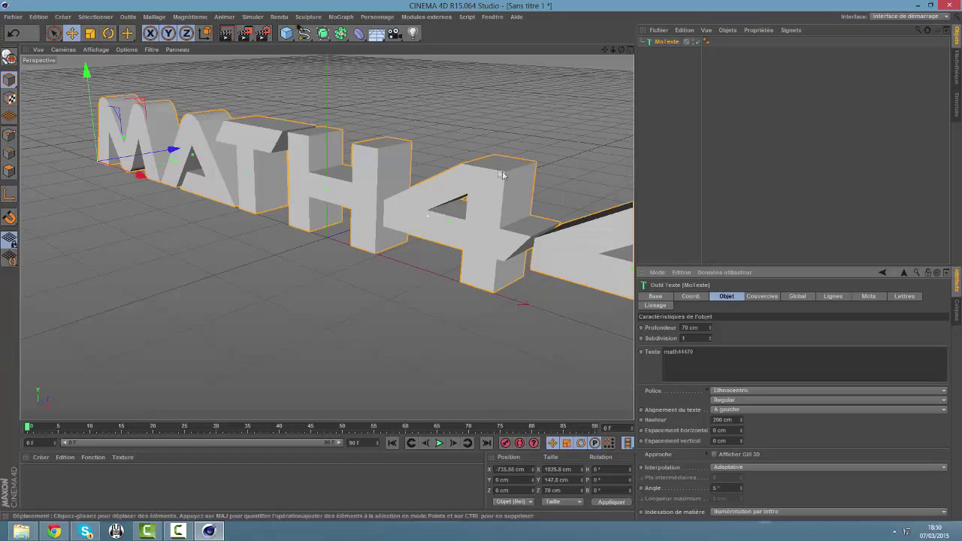
click(741, 391)
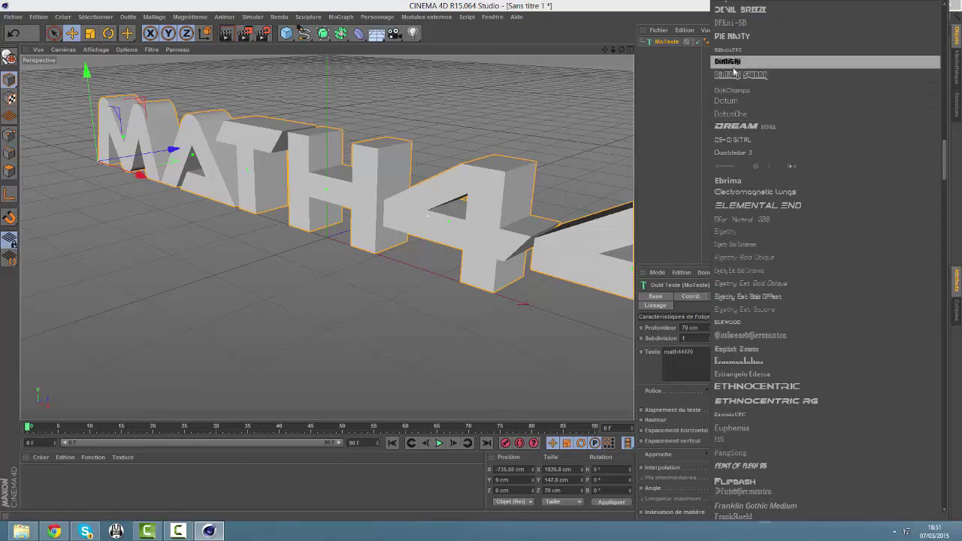
scroll(763, 82, up, 2)
scroll(774, 96, up, 3)
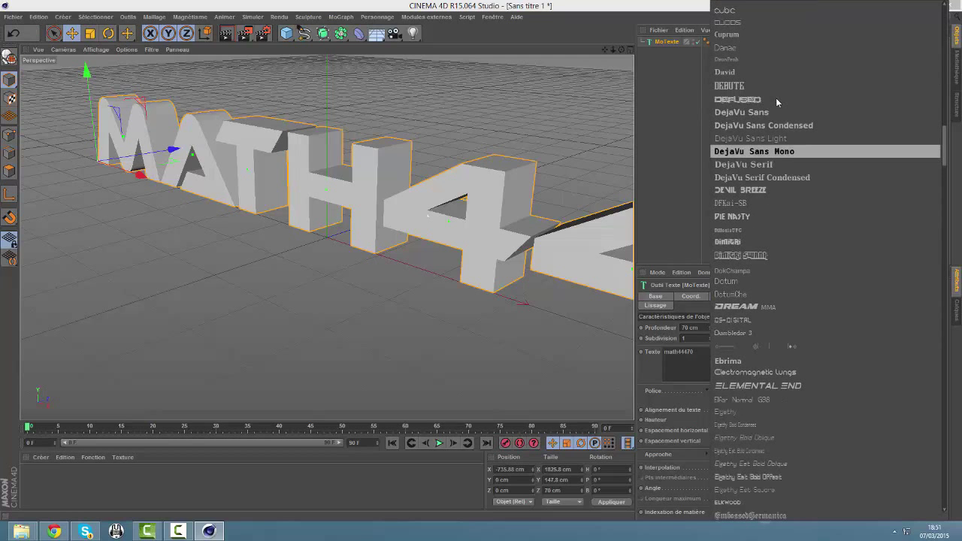
click(751, 34)
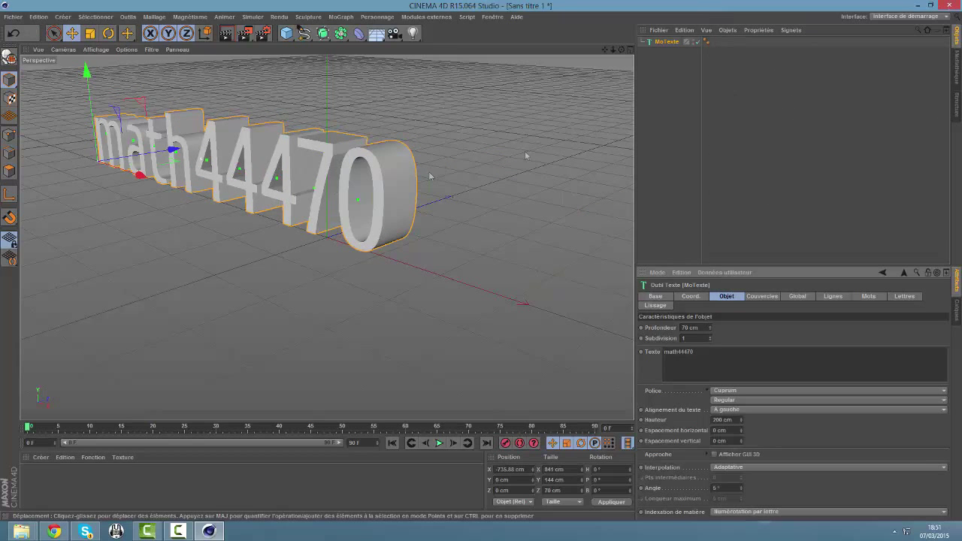
click(740, 390)
scroll(743, 338, up, 3)
scroll(755, 308, up, 3)
scroll(764, 278, up, 3)
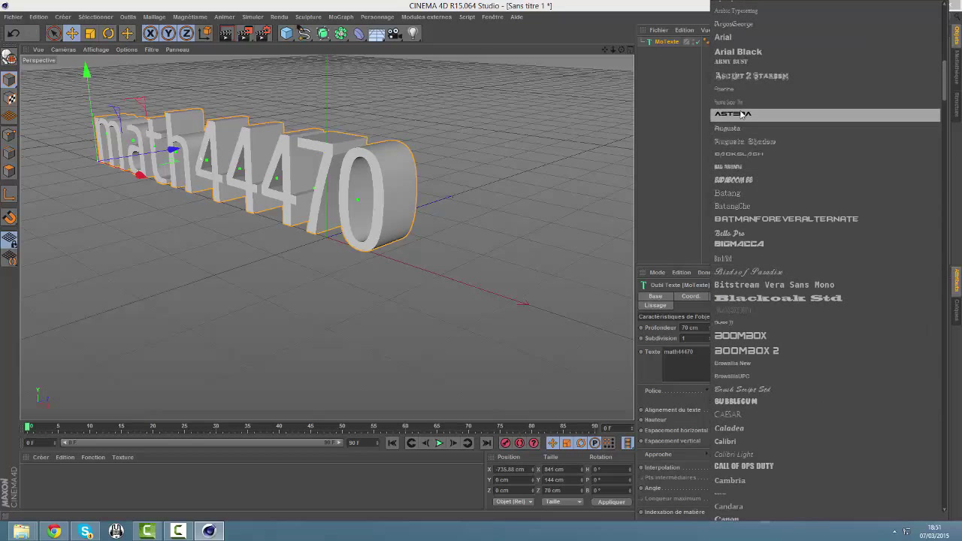
click(743, 116)
drag(147, 185, 85, 164)
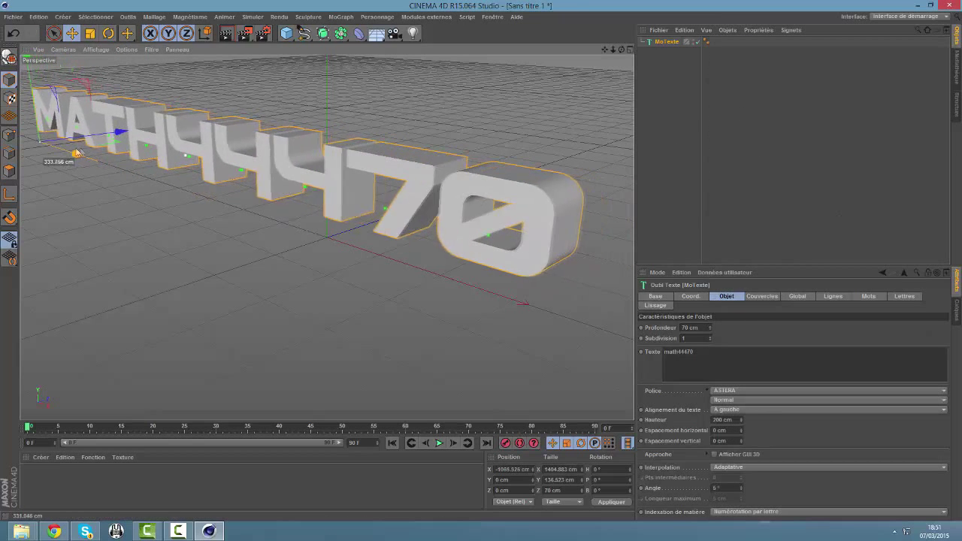
- Try Code Light and Elemental End, then settle on the Flipbash font
click(751, 390)
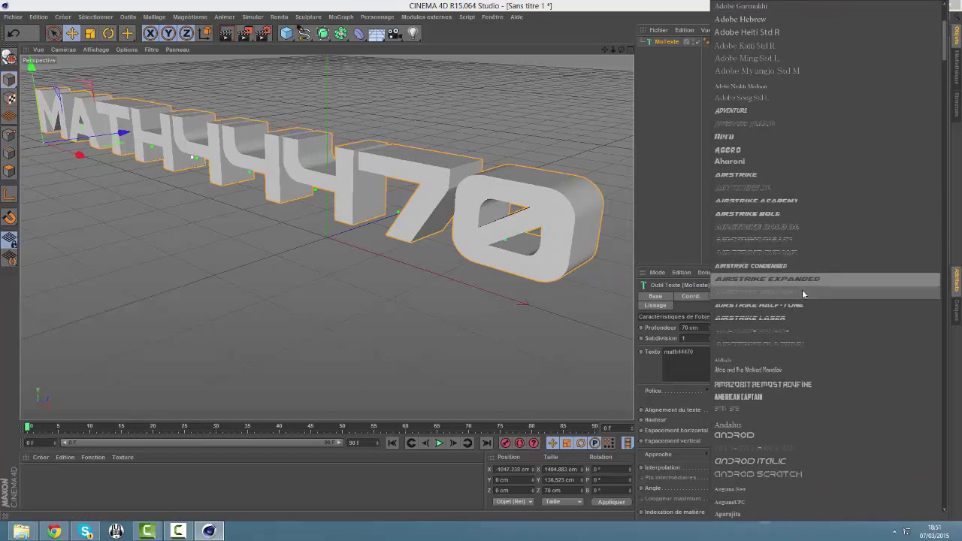
scroll(805, 300, down, 2)
scroll(804, 301, down, 3)
scroll(805, 300, down, 2)
scroll(804, 300, down, 3)
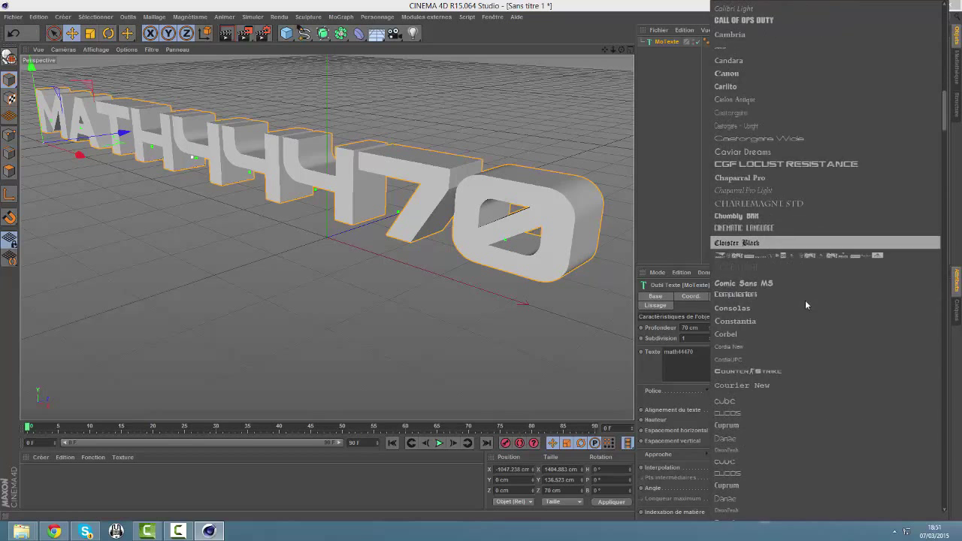
scroll(802, 285, down, 1)
click(751, 147)
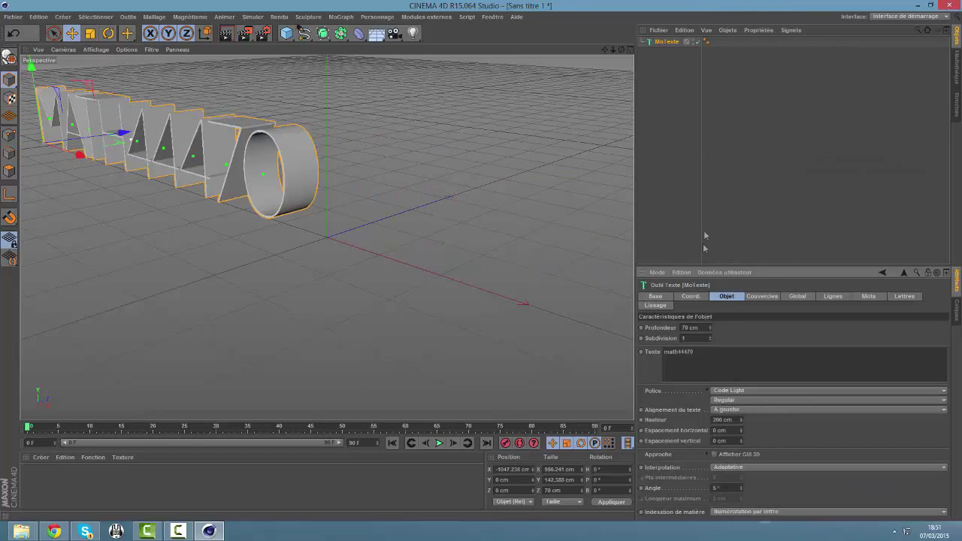
click(734, 389)
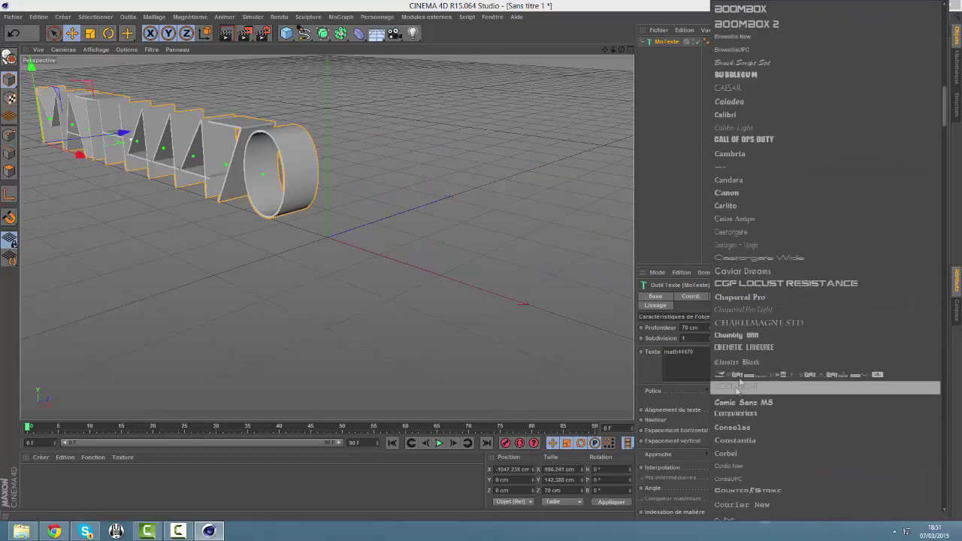
scroll(757, 346, down, 5)
scroll(757, 346, down, 5)
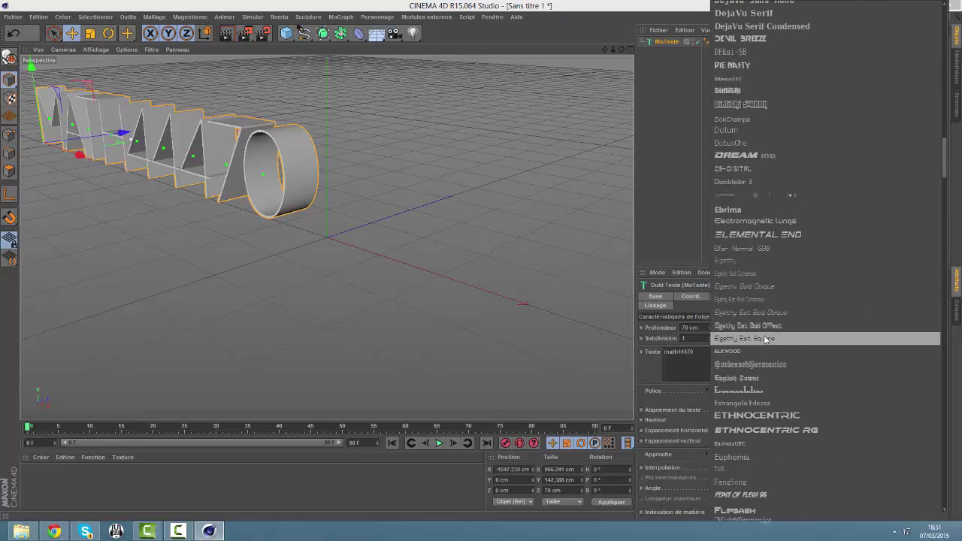
click(800, 233)
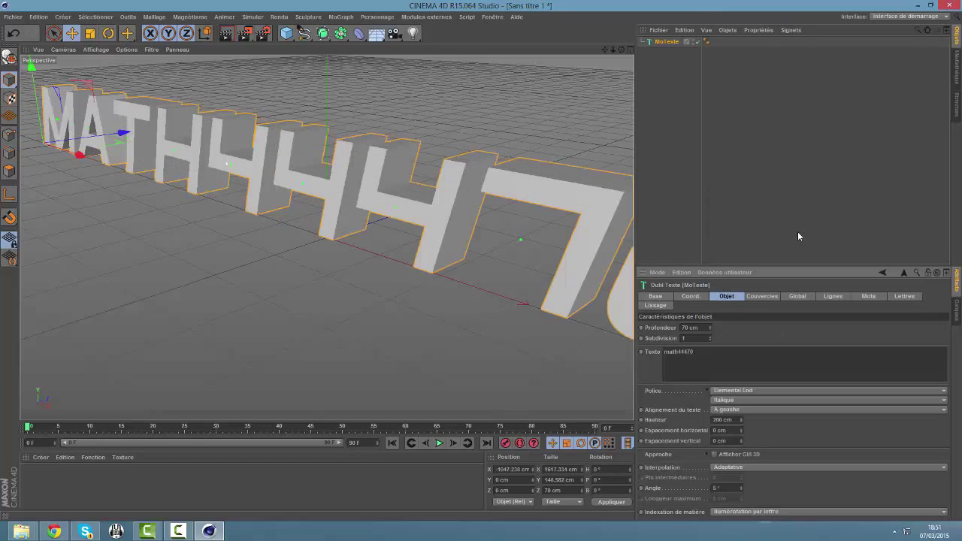
click(755, 392)
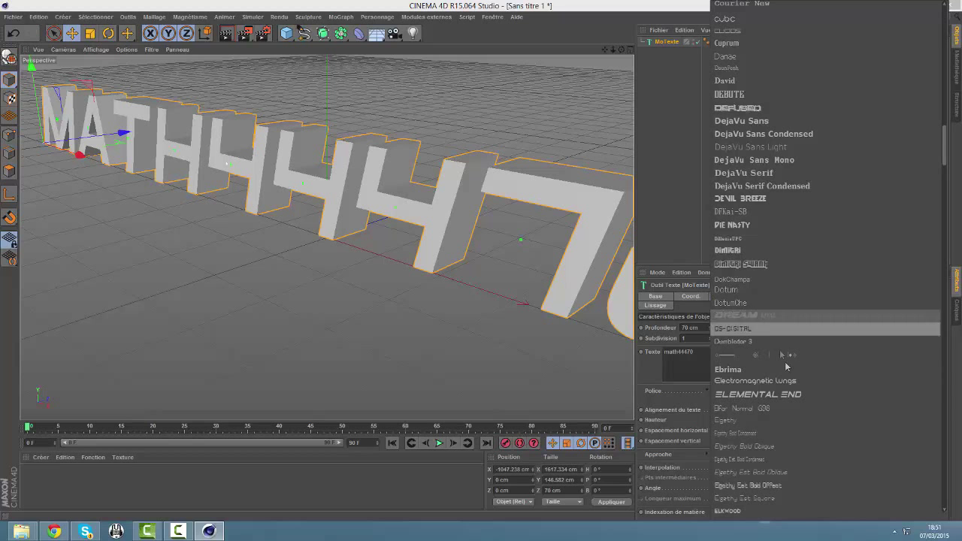
scroll(781, 355, down, 5)
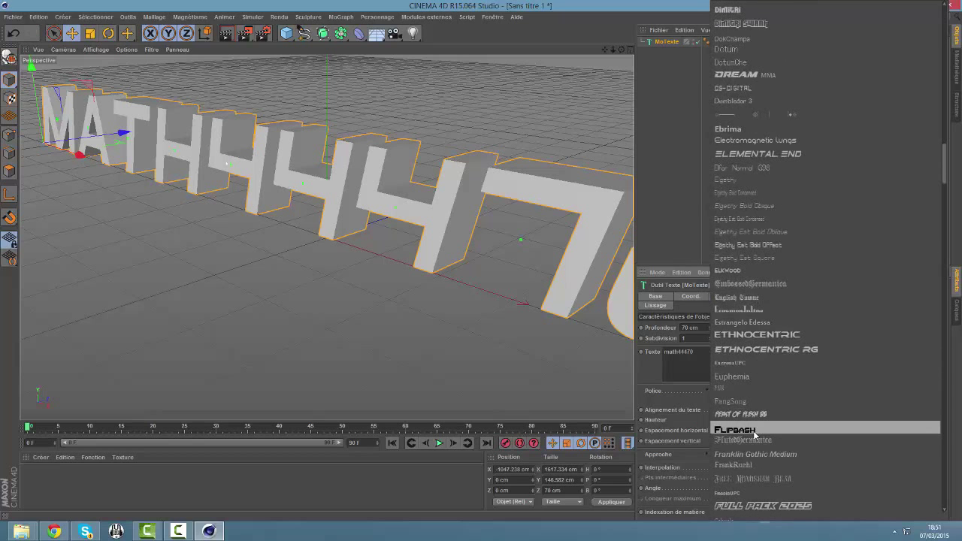
click(754, 430)
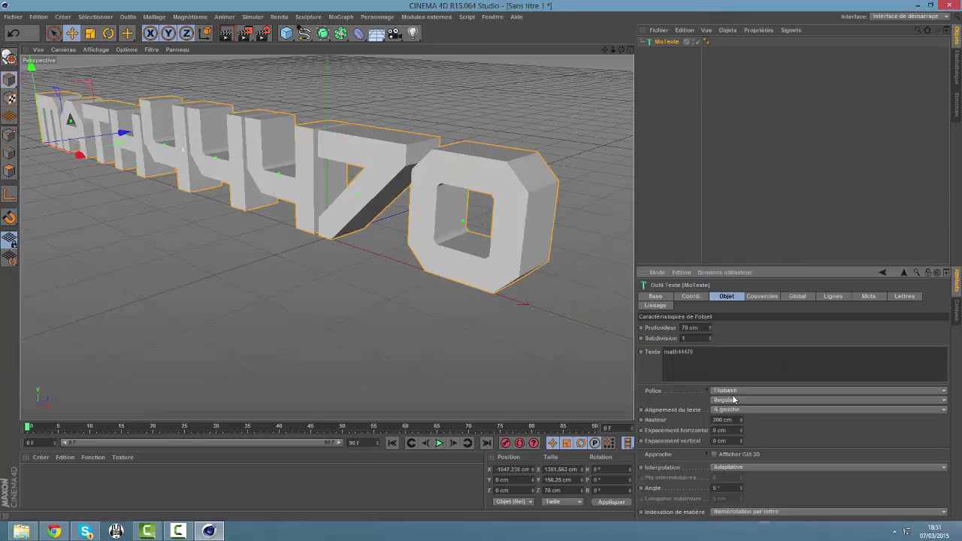
- Bevel the letter edges by 20 cm and reselect the MoTexte object
mouse_move(78, 155)
mouse_down()
mouse_move(93, 170)
mouse_move(327, 237)
mouse_move(629, 49)
mouse_up()
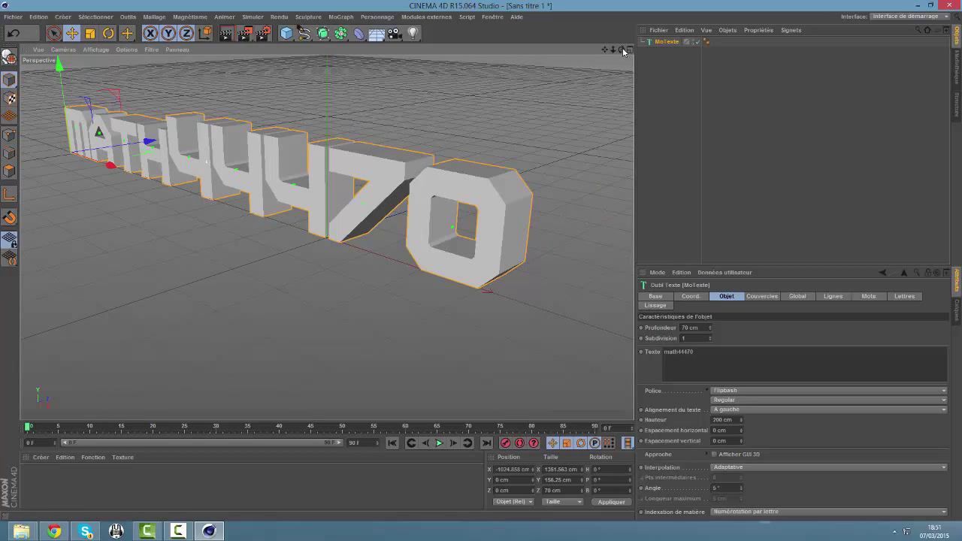
drag(622, 51, 594, 53)
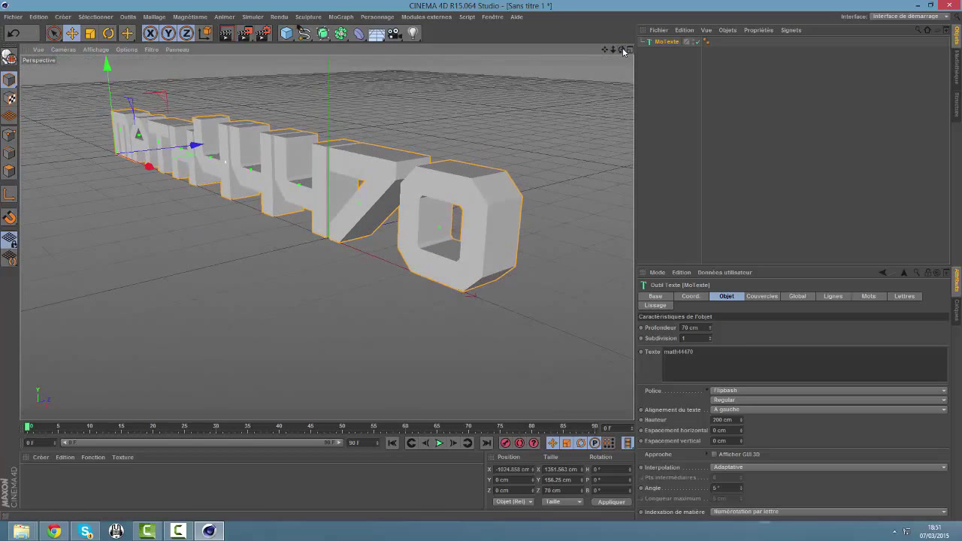
click(668, 71)
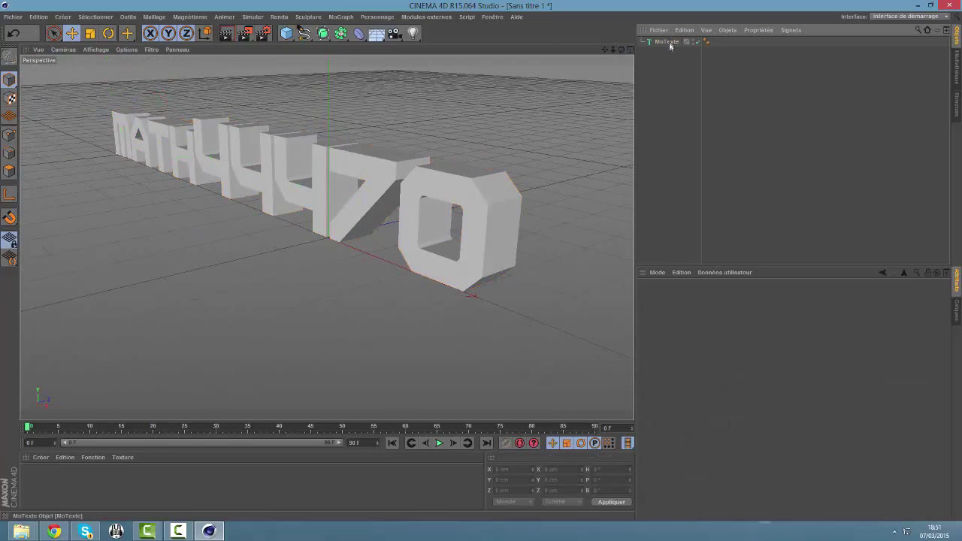
click(667, 42)
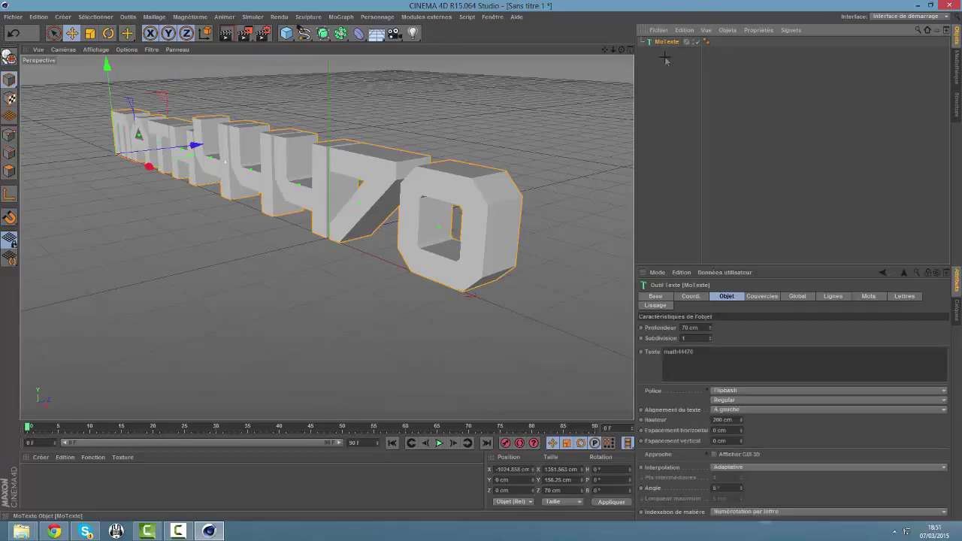
click(665, 59)
- Add a Sol floor object and give it a Corps collision dynamics tag
click(376, 33)
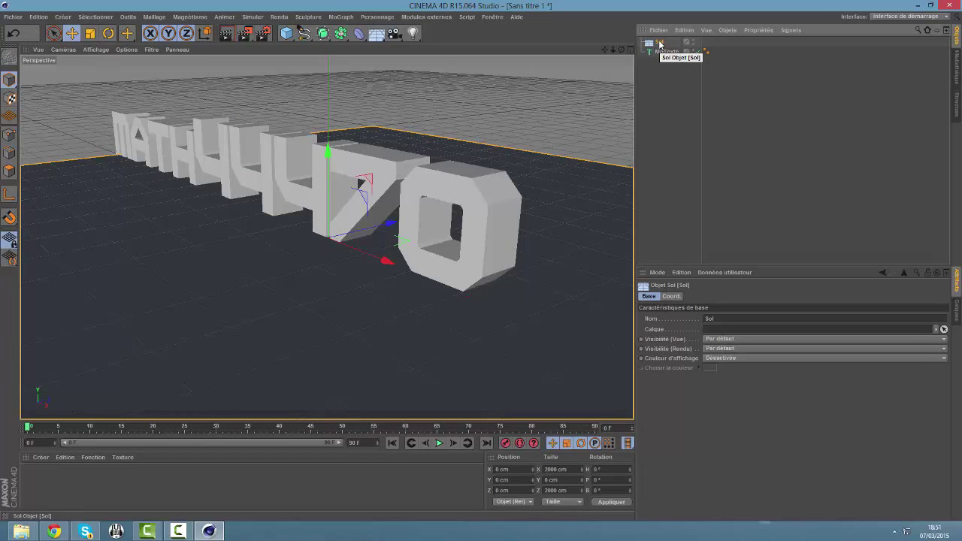
right_click(660, 43)
mouse_move(702, 152)
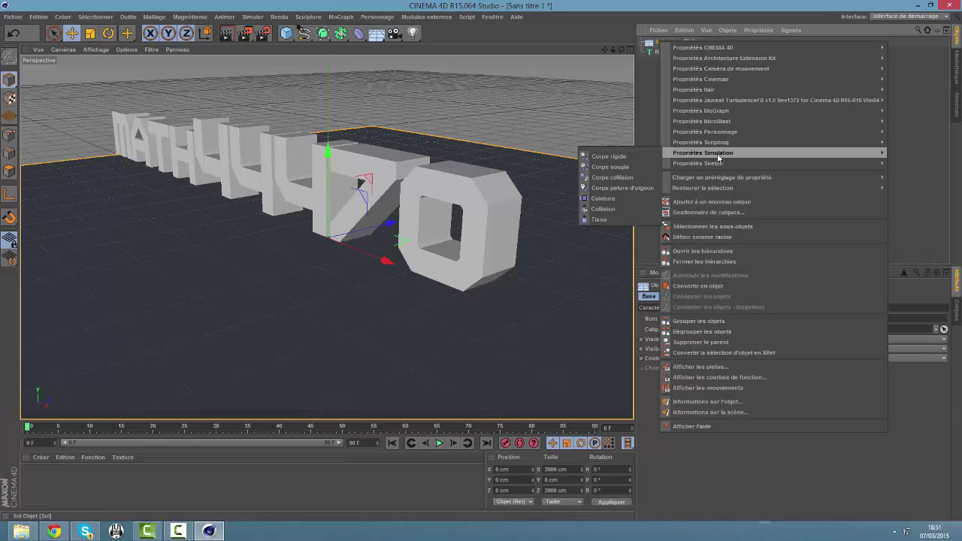
click(624, 179)
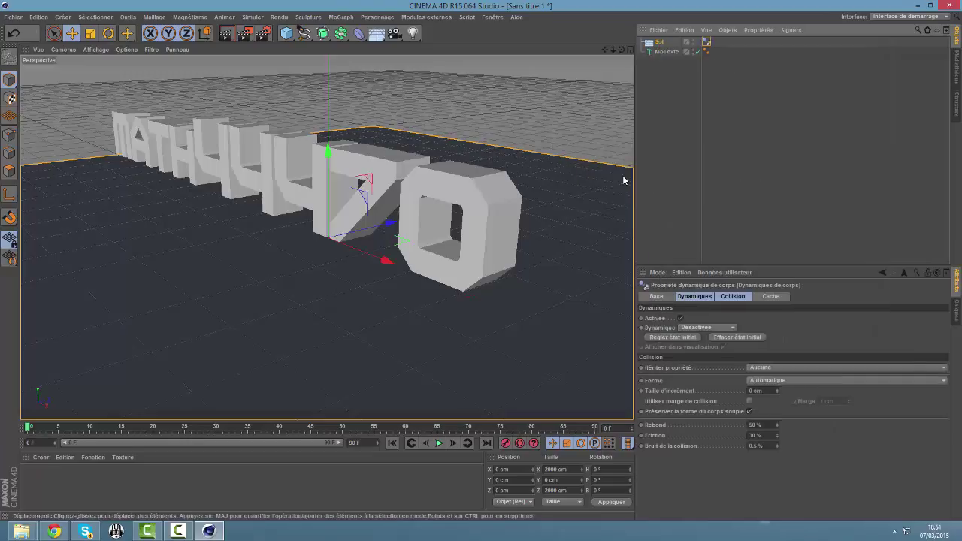
click(667, 97)
click(666, 51)
click(669, 81)
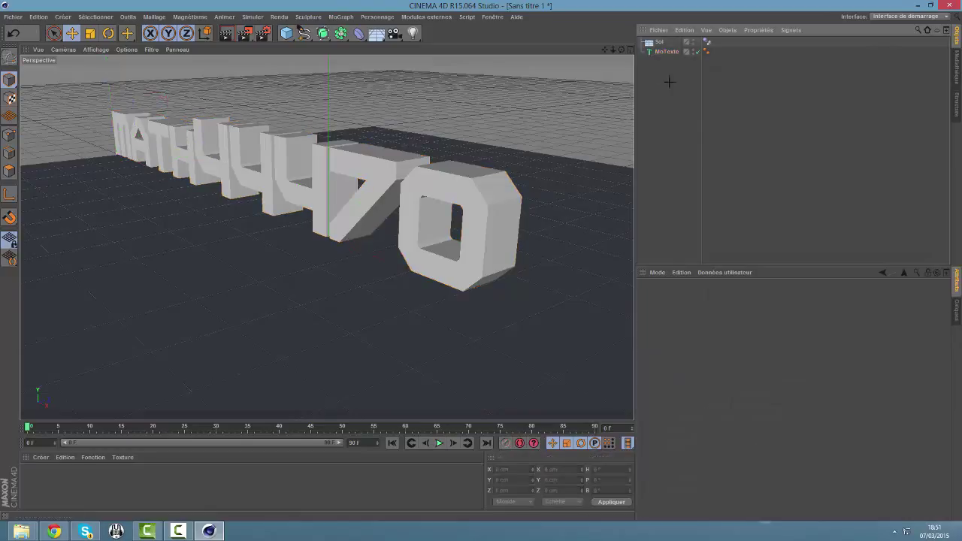
click(286, 33)
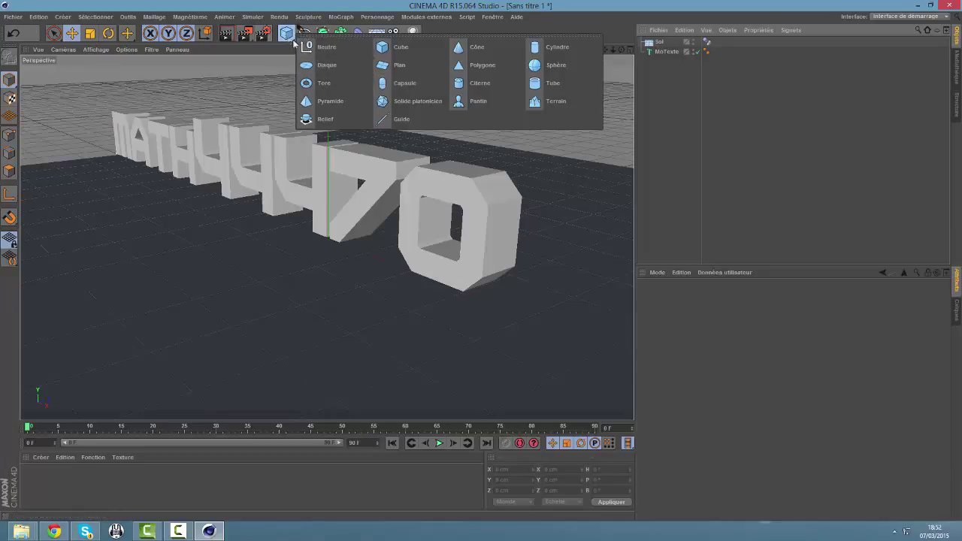
- Add a Capsule with a 7 cm radius and 30 cm height
click(404, 84)
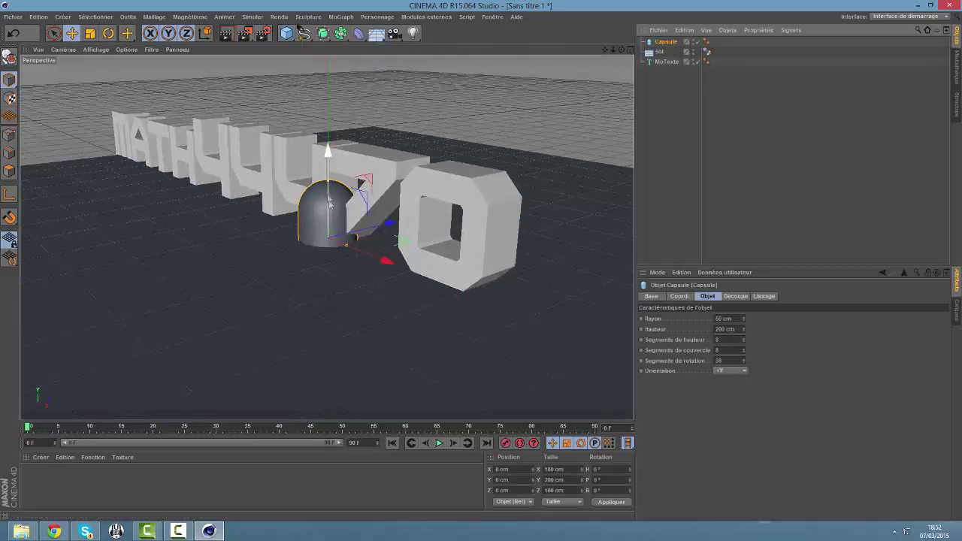
click(719, 318)
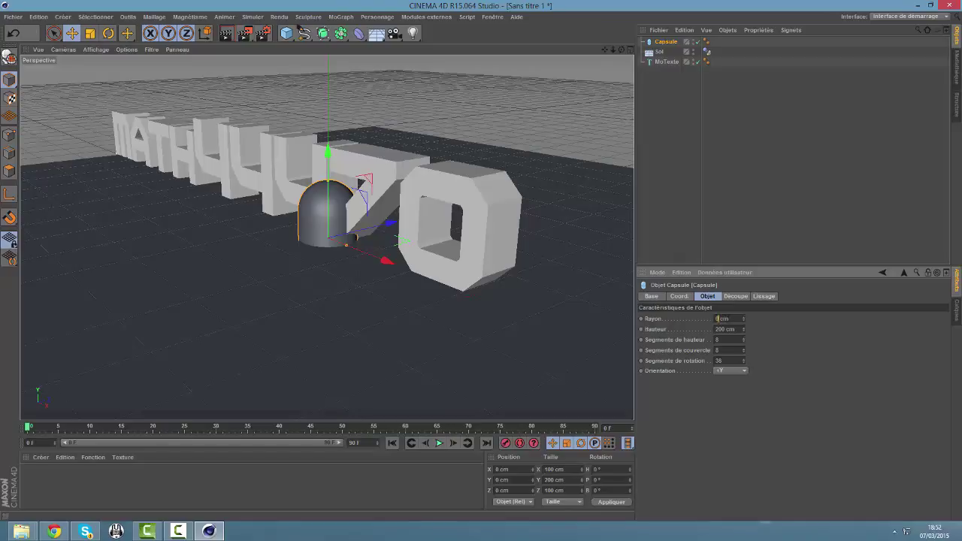
text(7)
key(Return)
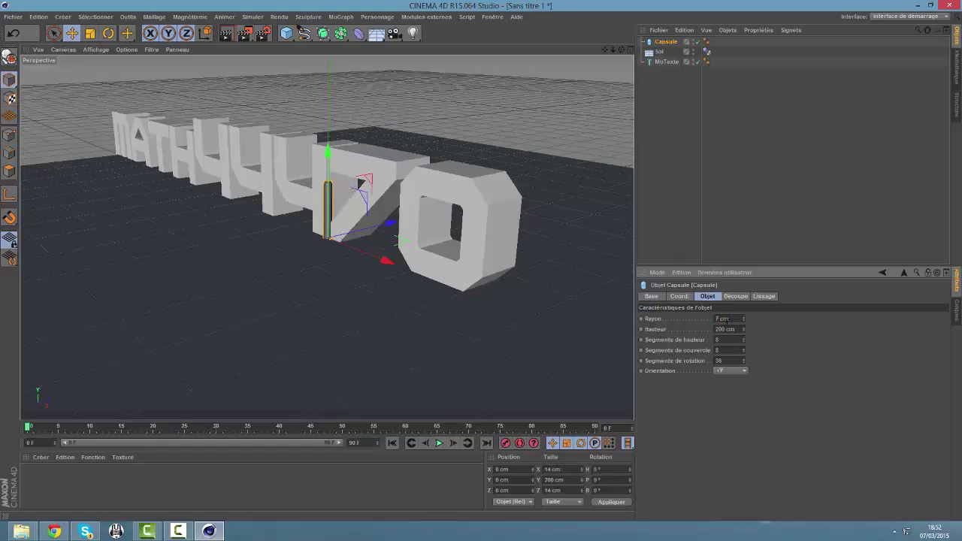
text(2)
key(Return)
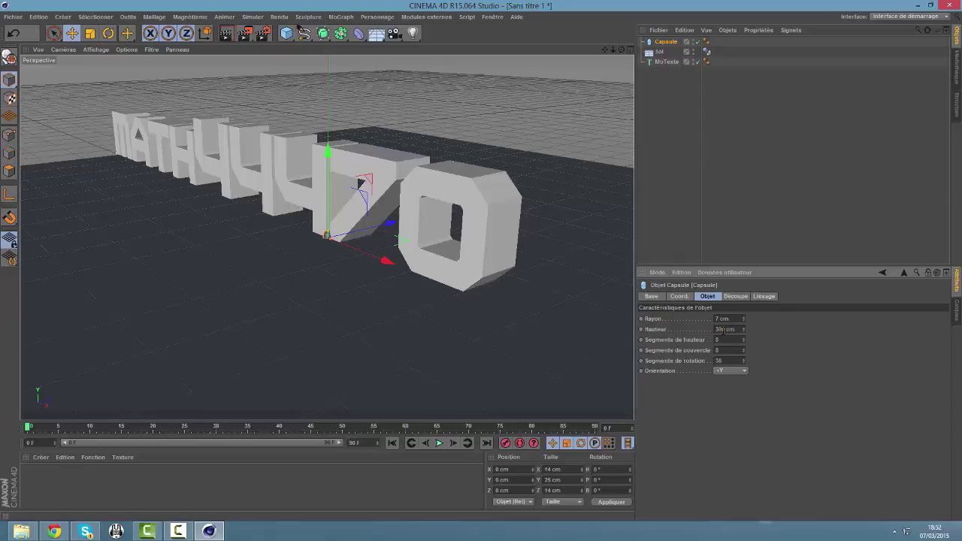
key(Return)
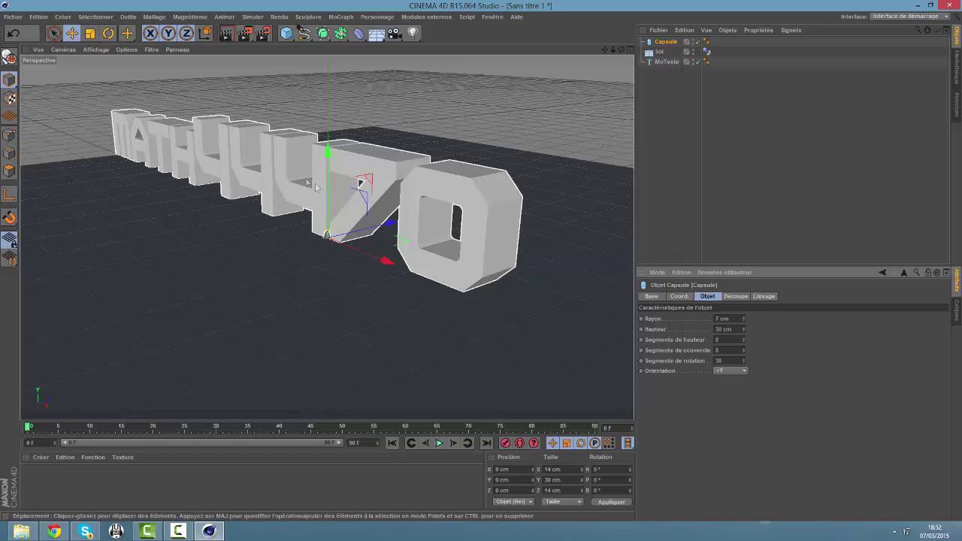
- Lower the capsule and rotate it about 90° onto its side
drag(328, 200, 347, 158)
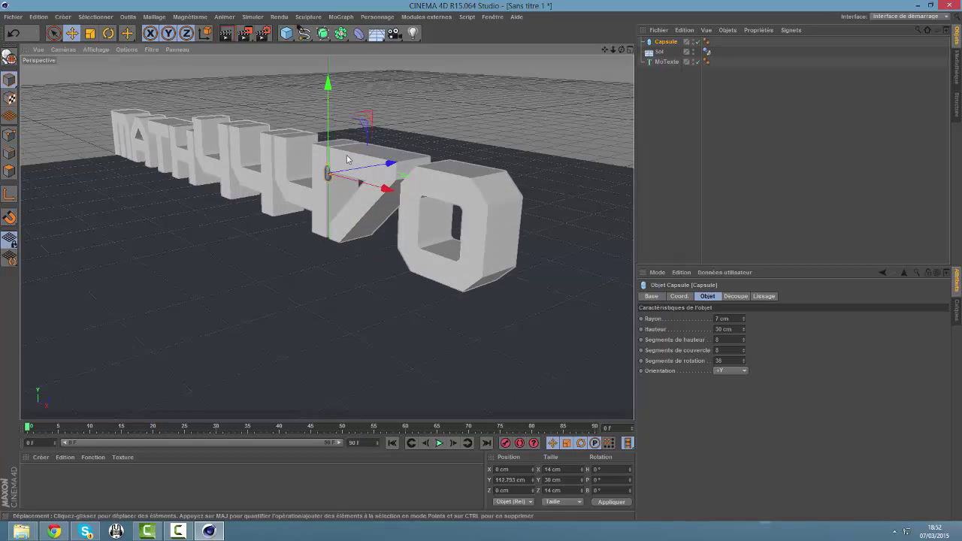
mouse_move(621, 49)
mouse_down()
mouse_move(407, 160)
mouse_move(421, 180)
mouse_up()
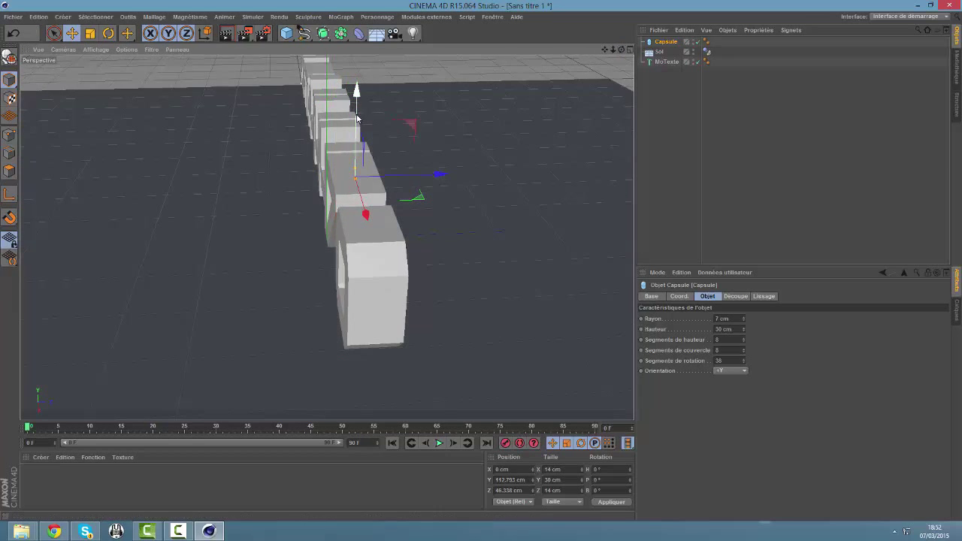
drag(356, 118, 357, 130)
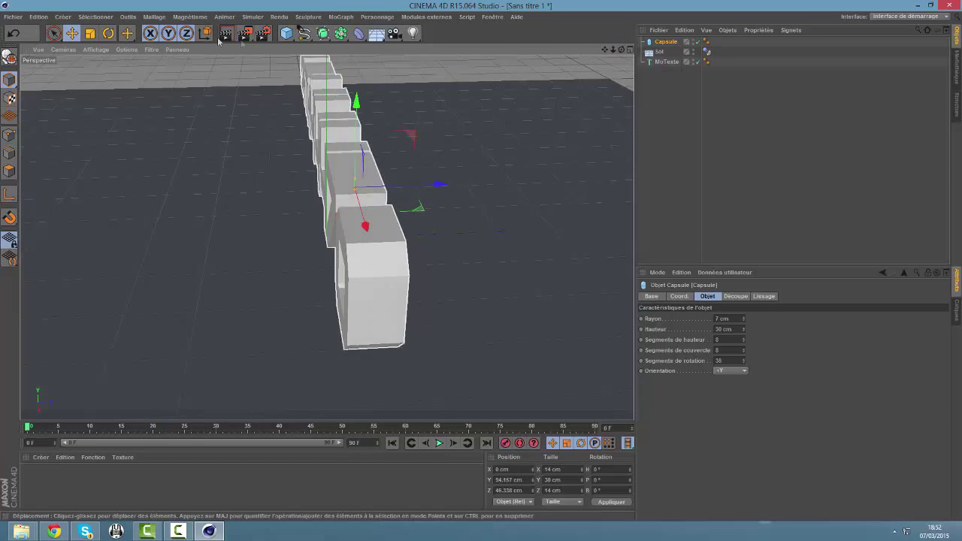
click(109, 33)
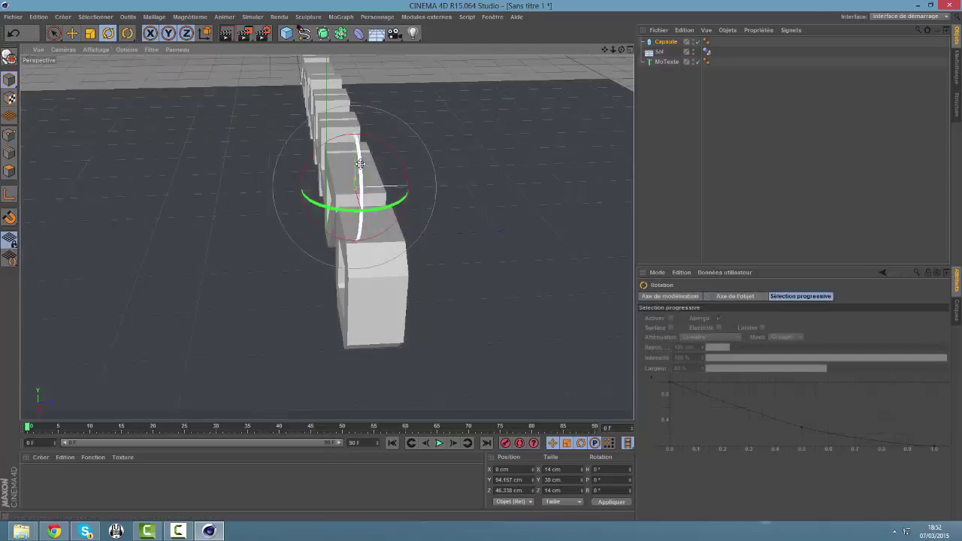
drag(360, 165, 368, 283)
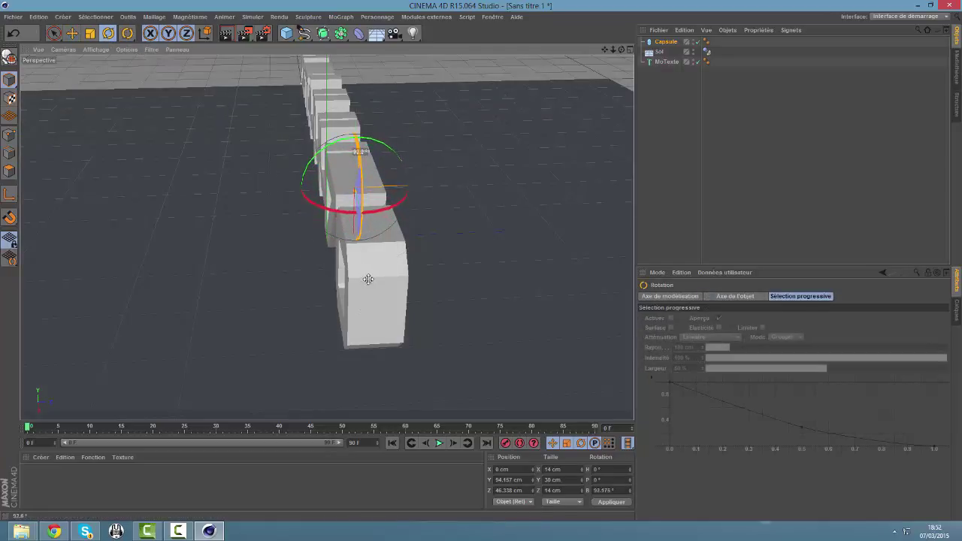
drag(367, 282, 370, 274)
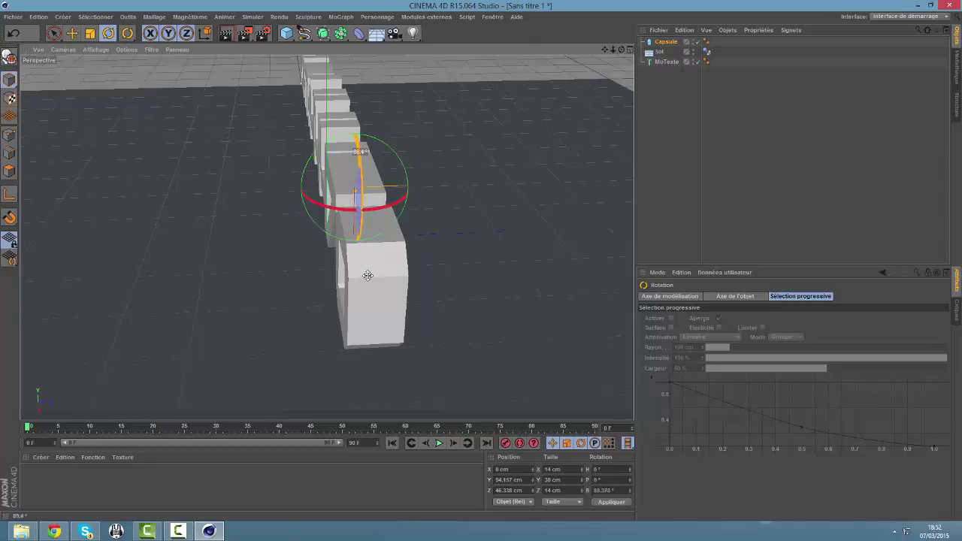
drag(366, 275, 365, 277)
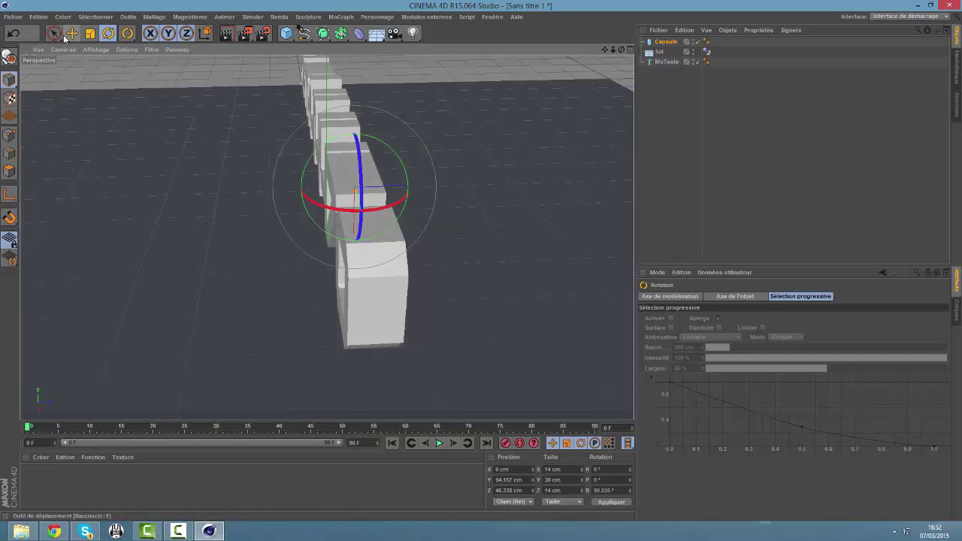
- Move the capsule far left to X −2047 cm and nudge MoTexte right to X −585.5 cm
key(e)
alt+drag(229, 125, 321, 226)
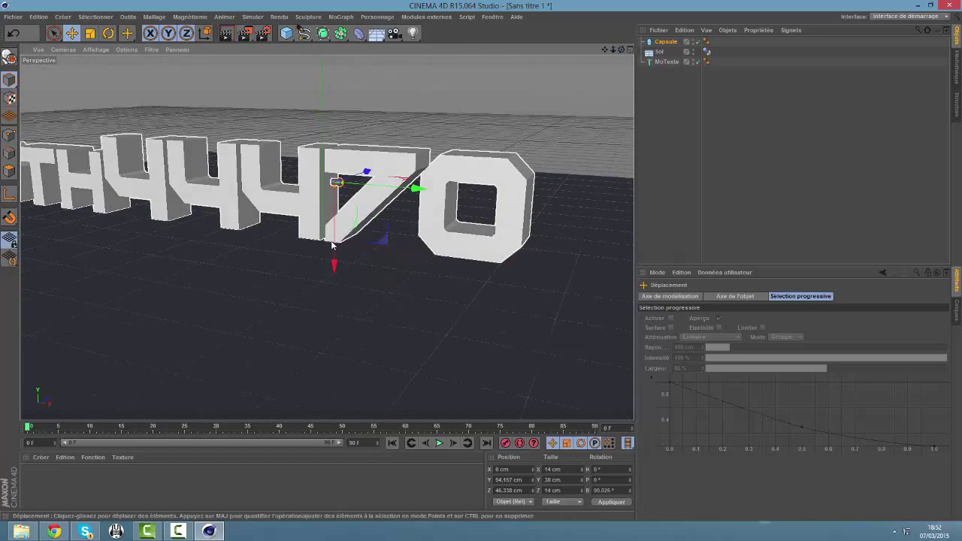
drag(333, 244, 333, 260)
alt+drag(565, 75, 585, 73)
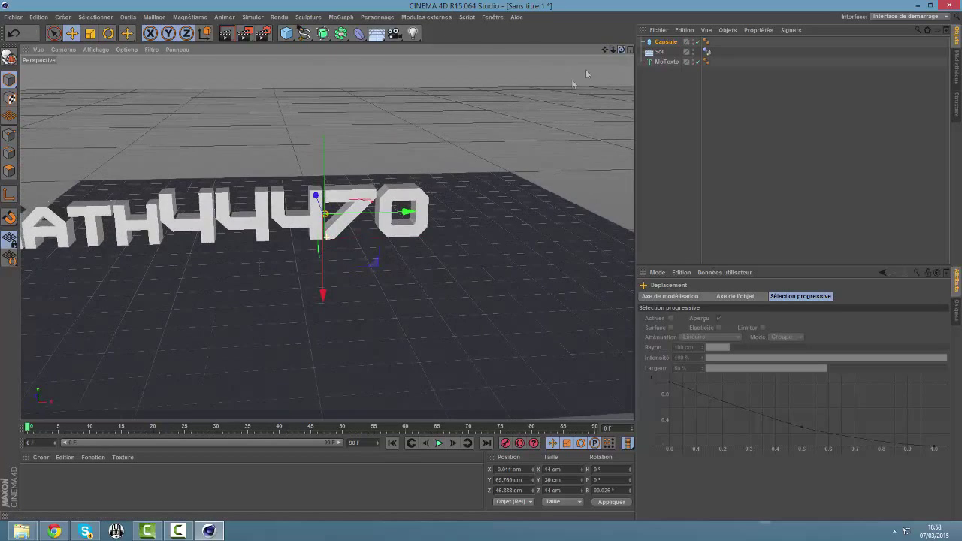
scroll(375, 174, down, 5)
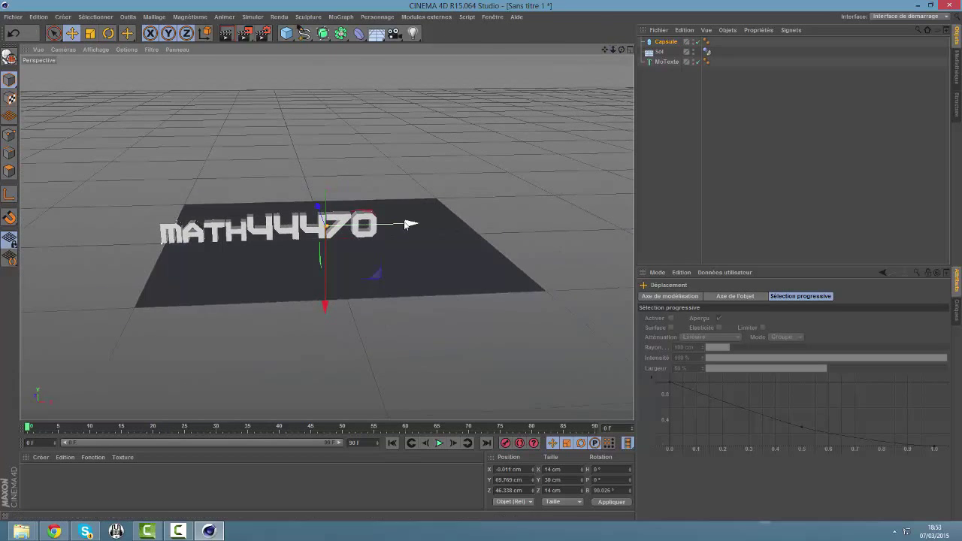
drag(408, 224, 75, 241)
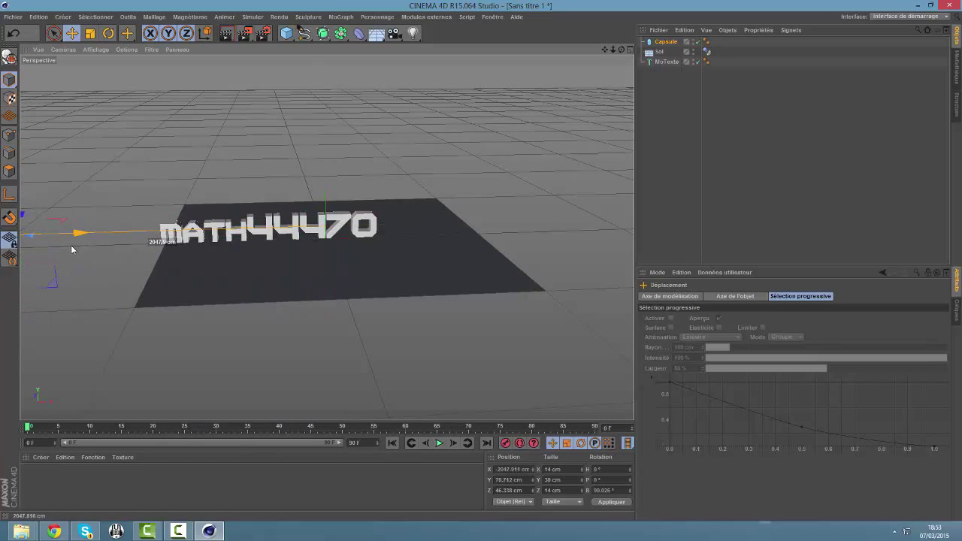
scroll(327, 237, down, 5)
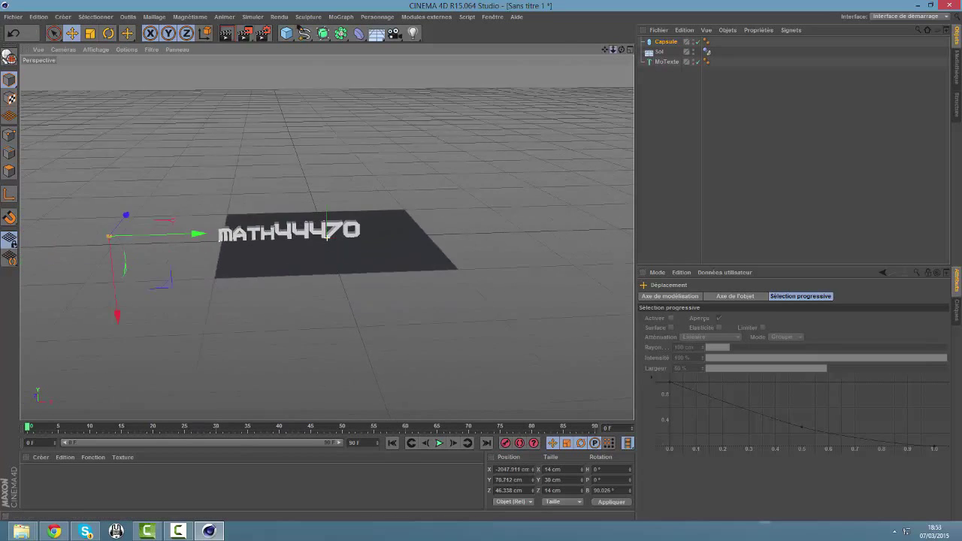
scroll(327, 237, up, 5)
scroll(327, 237, up, 3)
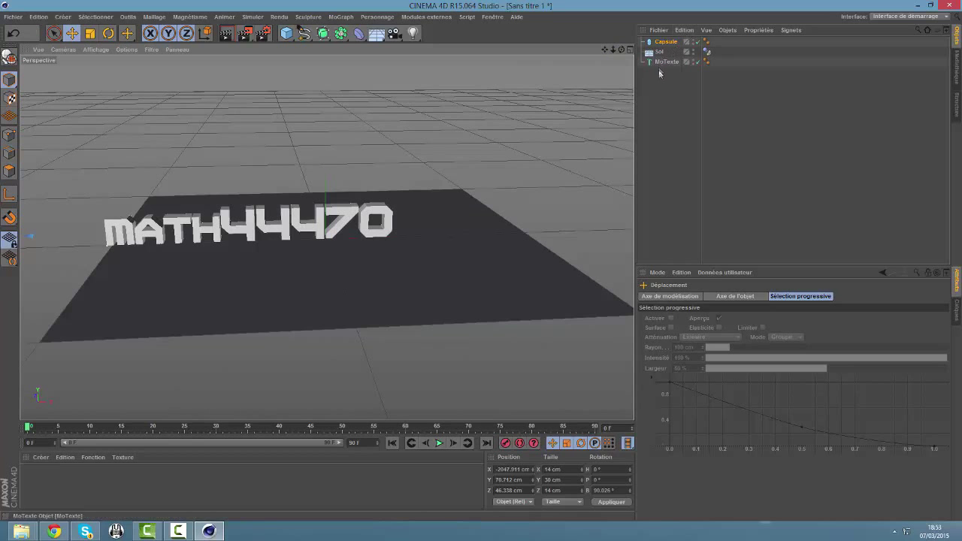
click(665, 62)
drag(183, 243, 258, 246)
click(672, 73)
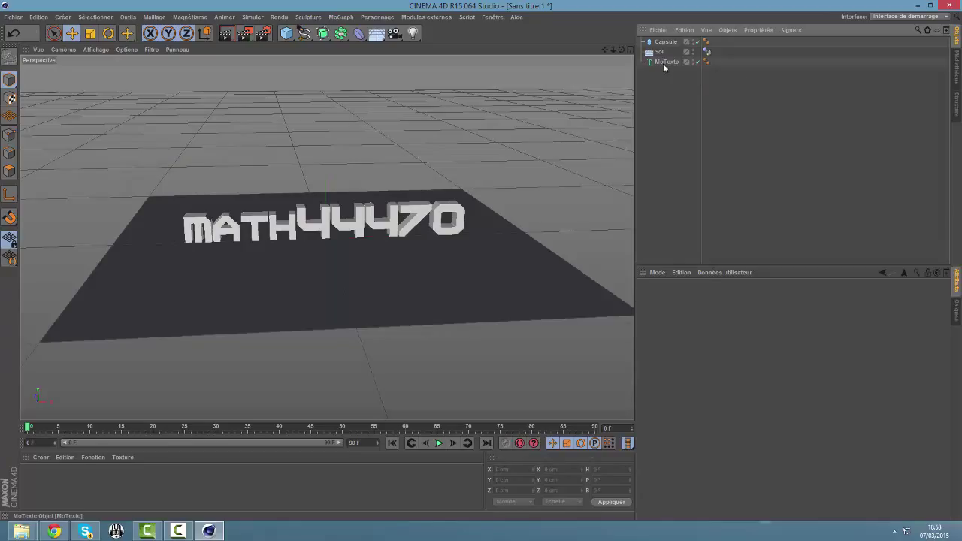
- Give the Capsule a simulation dynamics body tag, then reselect MoTexte
click(664, 64)
click(664, 43)
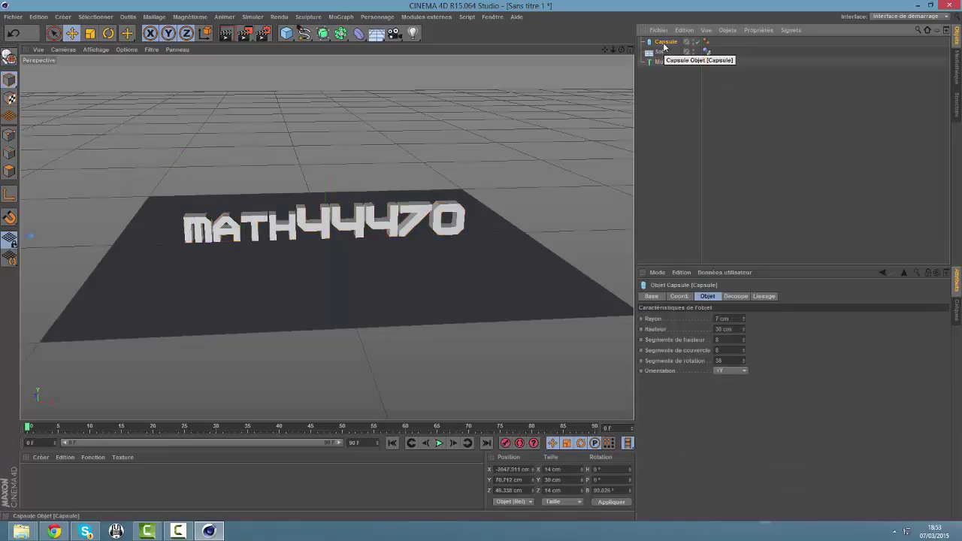
right_click(664, 43)
mouse_move(707, 155)
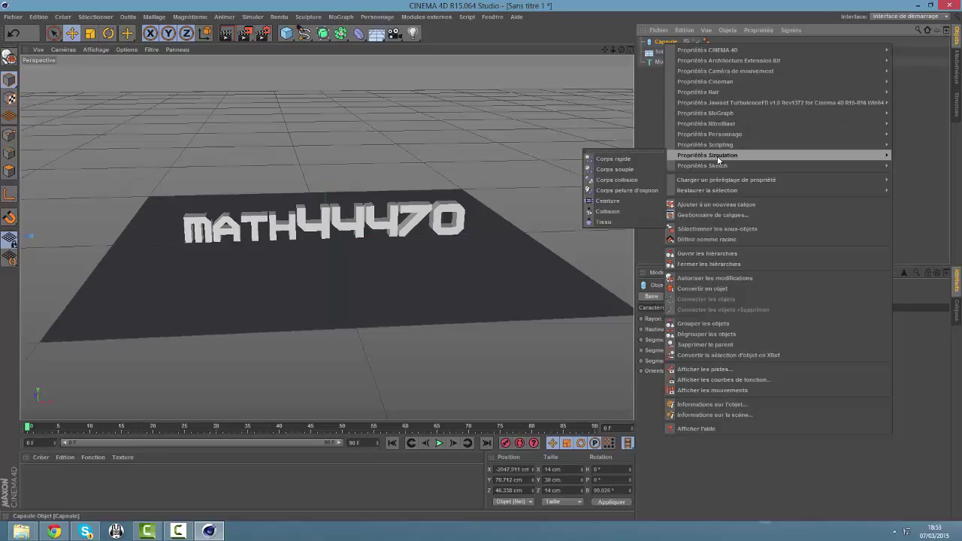
click(626, 181)
click(669, 149)
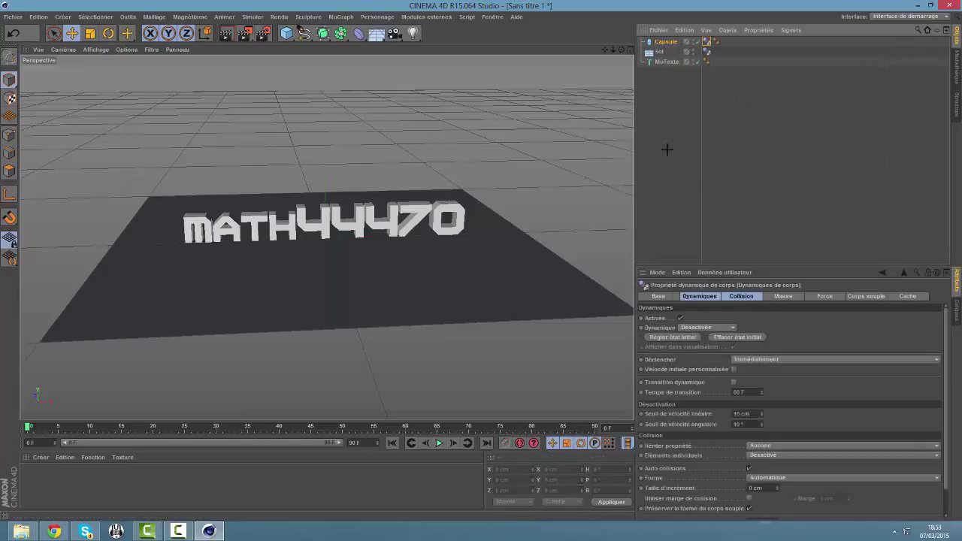
click(666, 63)
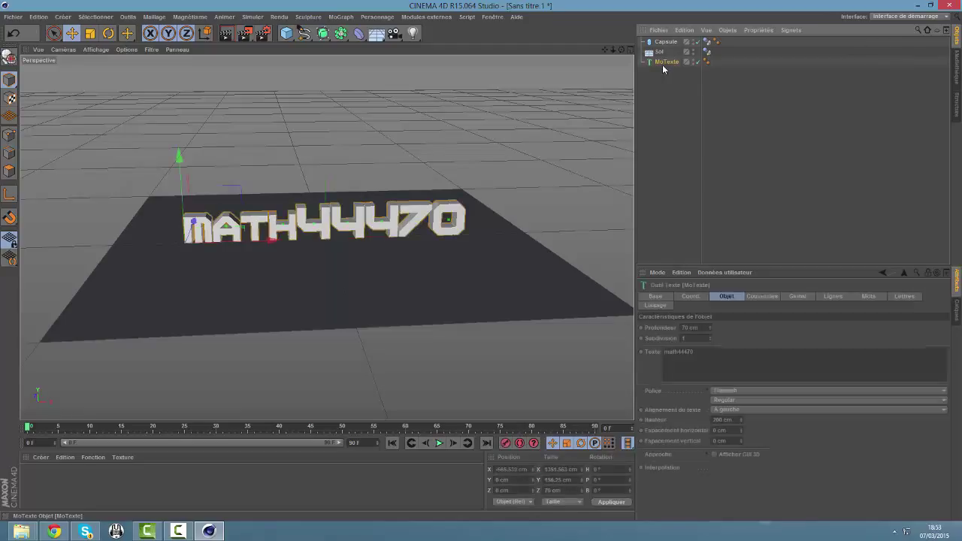
- Launch the Thrausi fracture plugin on MoTexte with Pieces set to 100
click(426, 17)
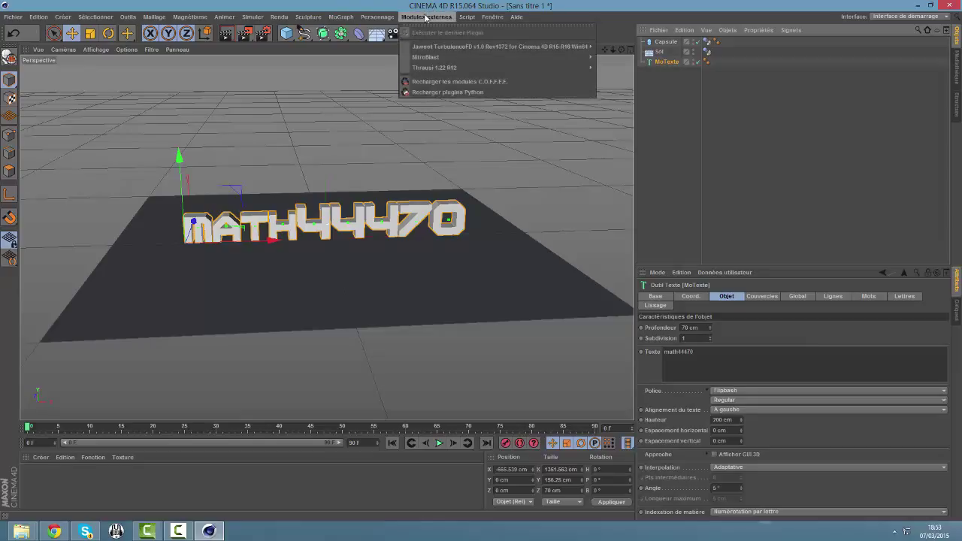
mouse_move(434, 68)
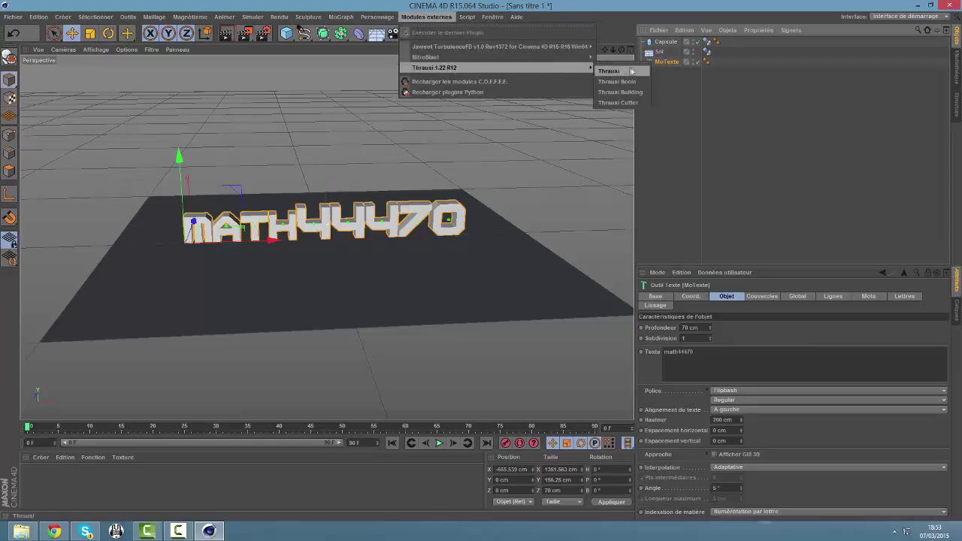
click(626, 71)
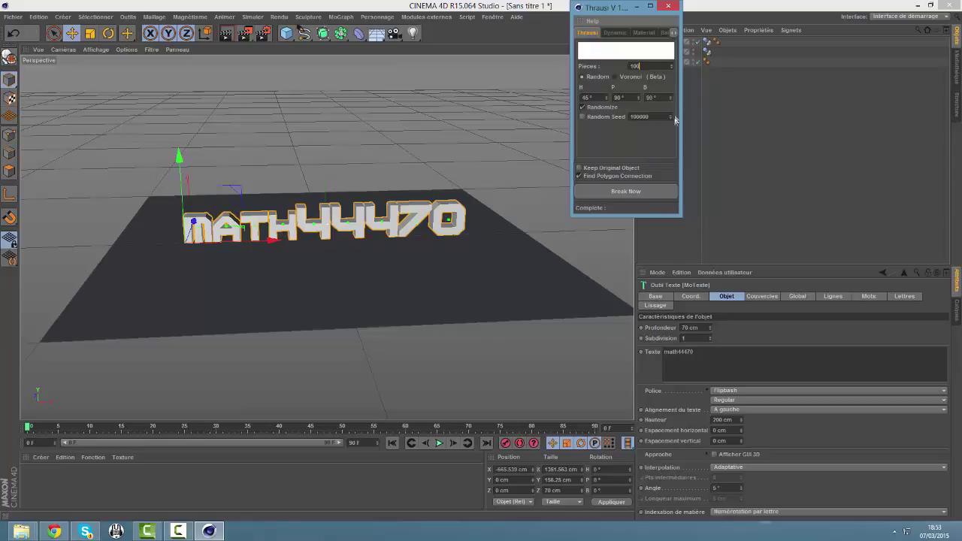
click(615, 192)
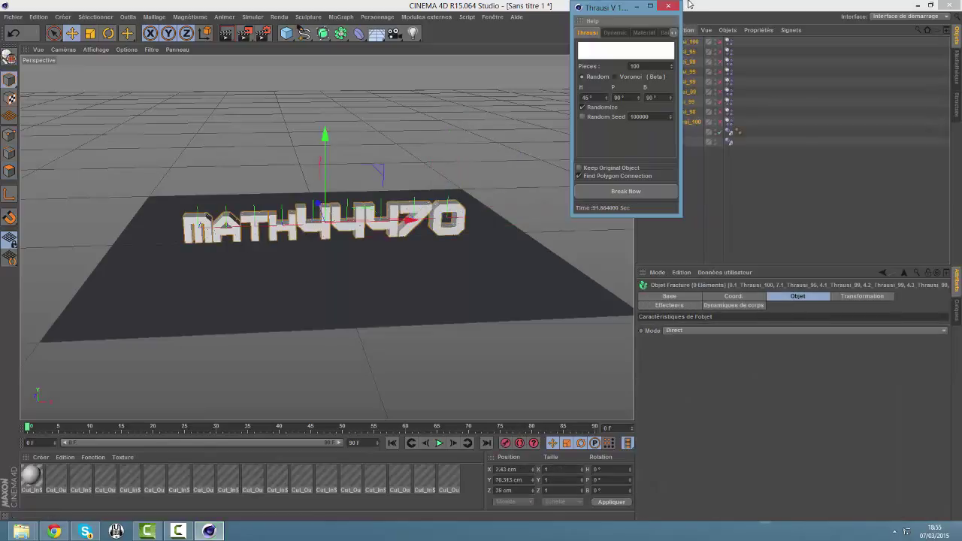
- Close the finished Thrausi window and inspect the Cut_OutSide material
click(669, 7)
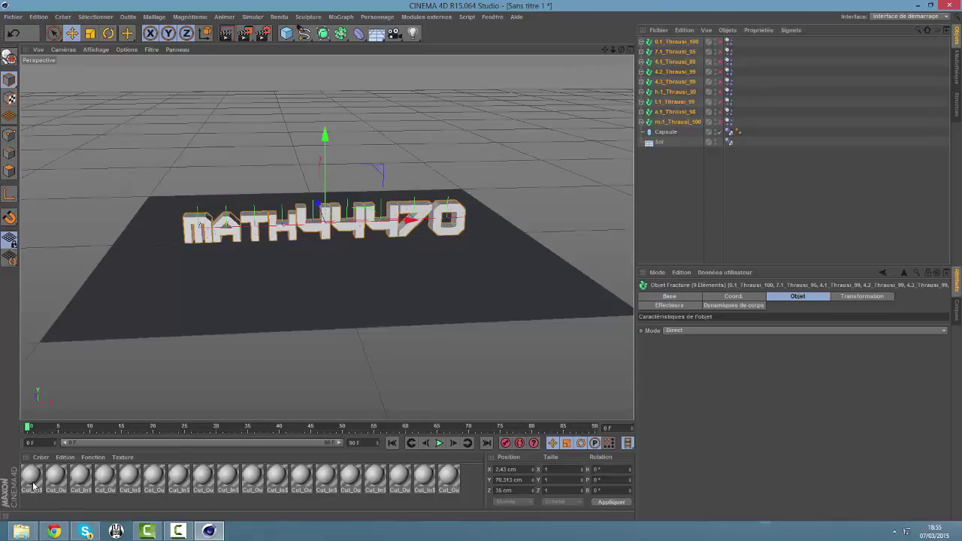
click(56, 479)
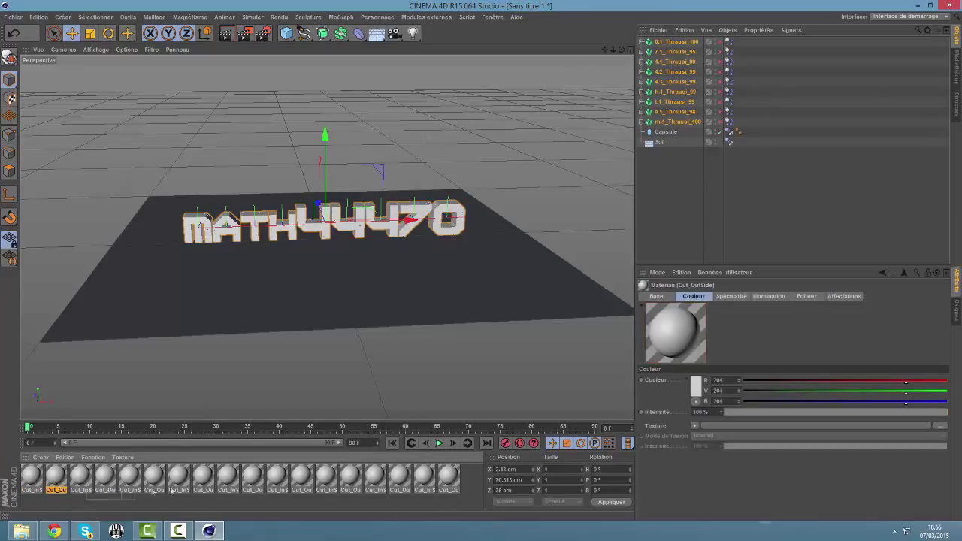
- Delete the sixteen duplicate cut materials, leaving only Cut_InSide and Cut_OutSide
drag(71, 466, 462, 496)
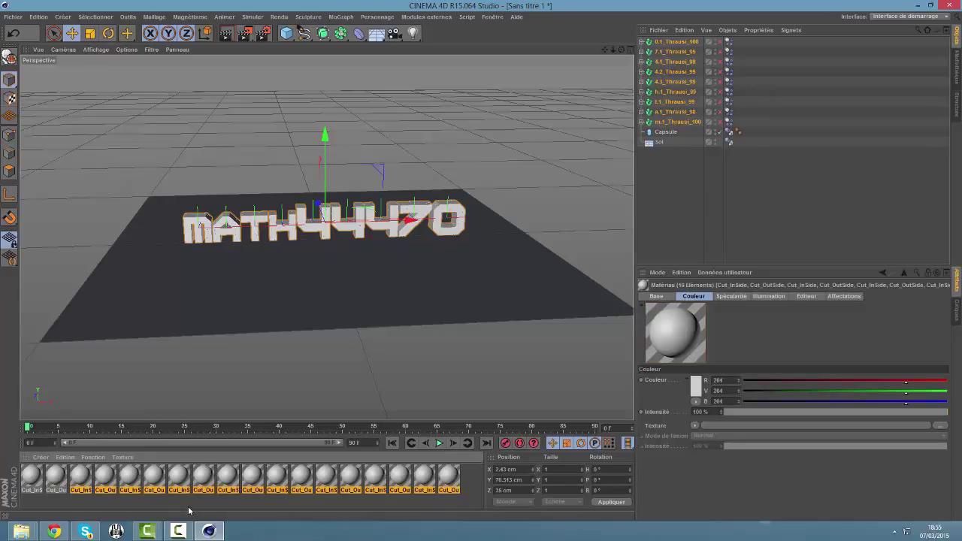
key(Delete)
click(697, 159)
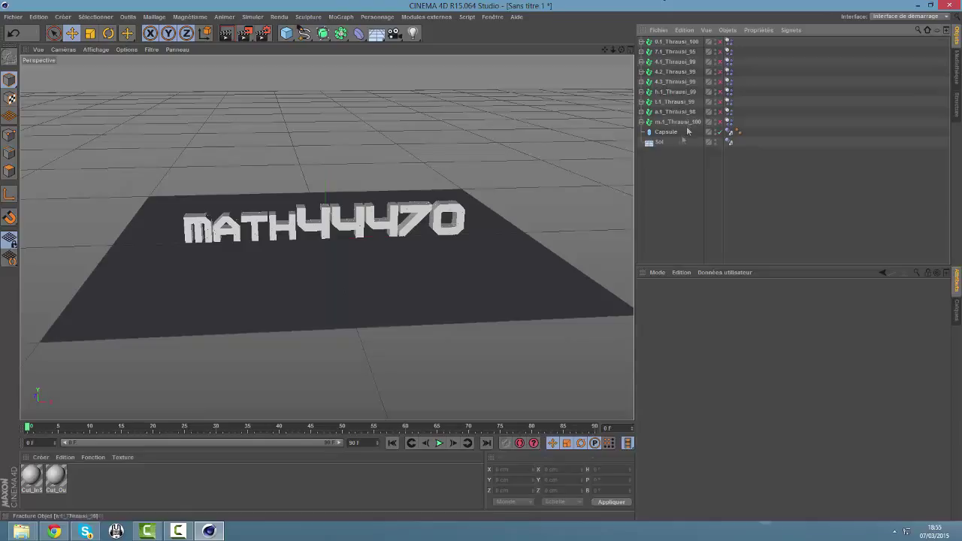
click(333, 18)
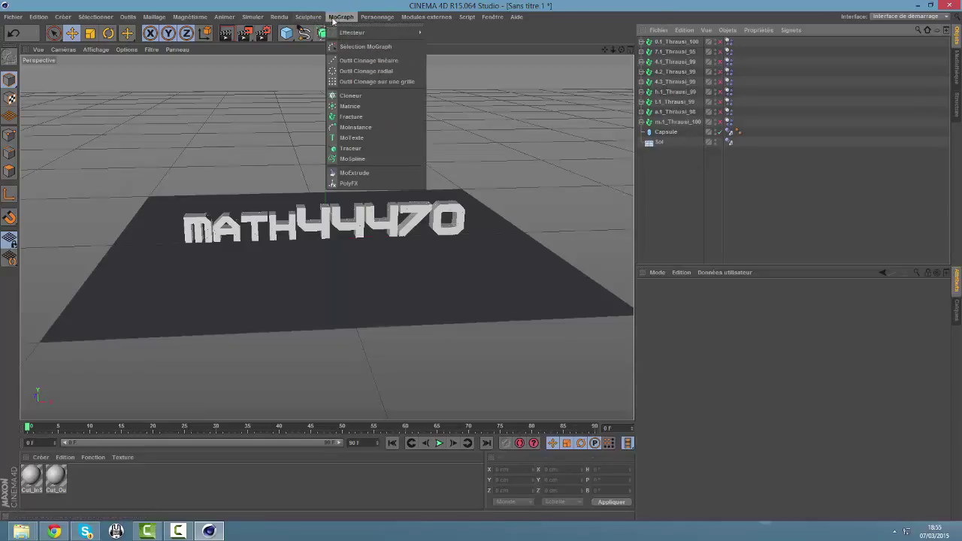
- Add a Fracture object, move the 0.1_Thrausi_100 pieces into it, and delete that group
click(349, 117)
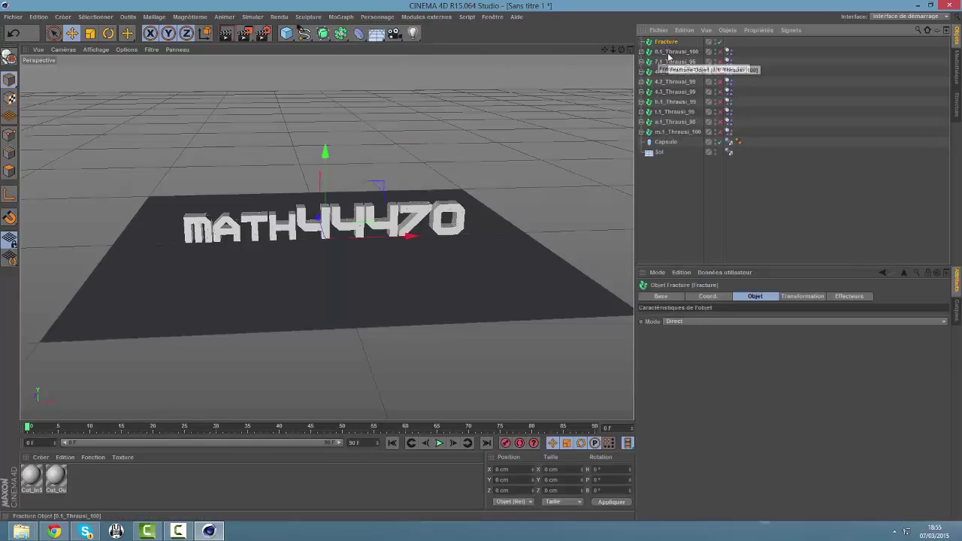
click(659, 53)
click(641, 52)
click(670, 62)
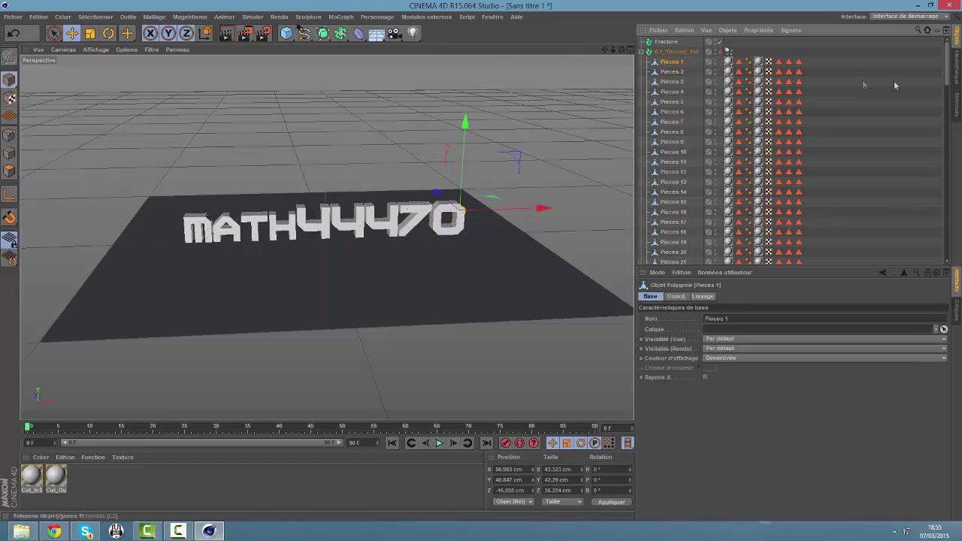
drag(944, 76, 945, 254)
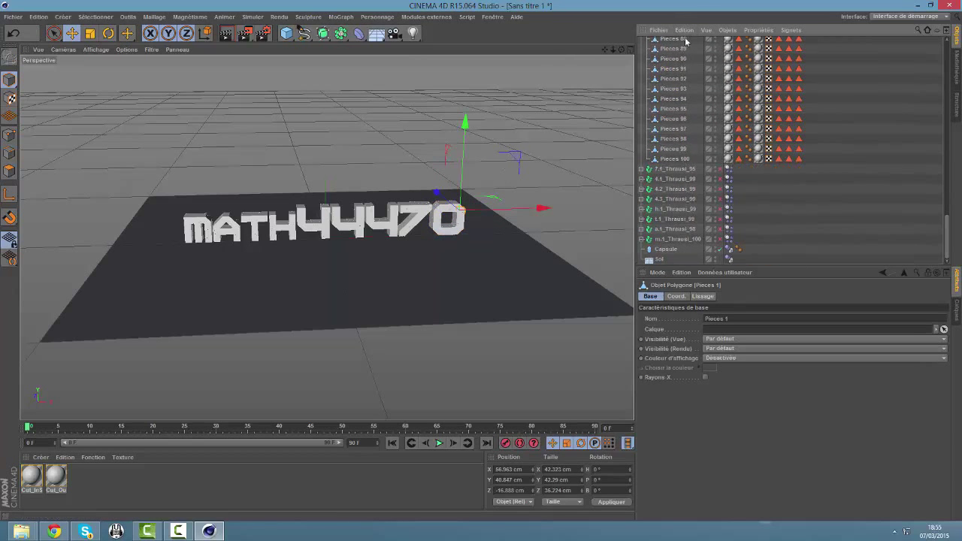
shift+click(681, 159)
drag(945, 235, 945, 62)
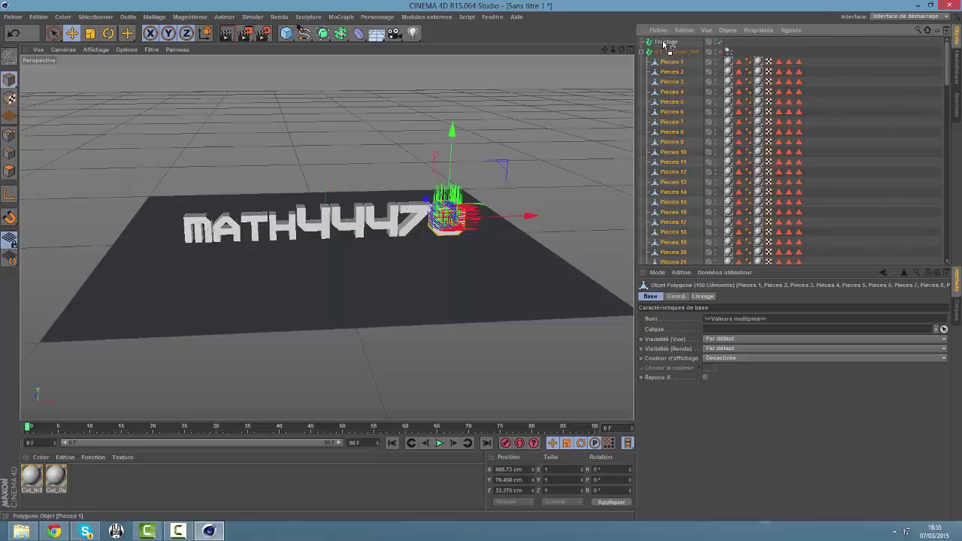
click(640, 51)
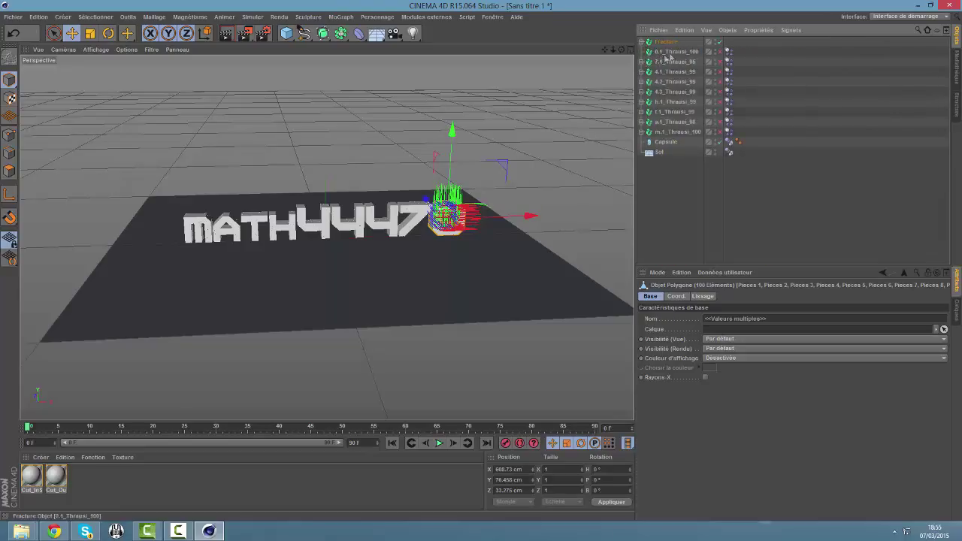
click(664, 53)
key(Delete)
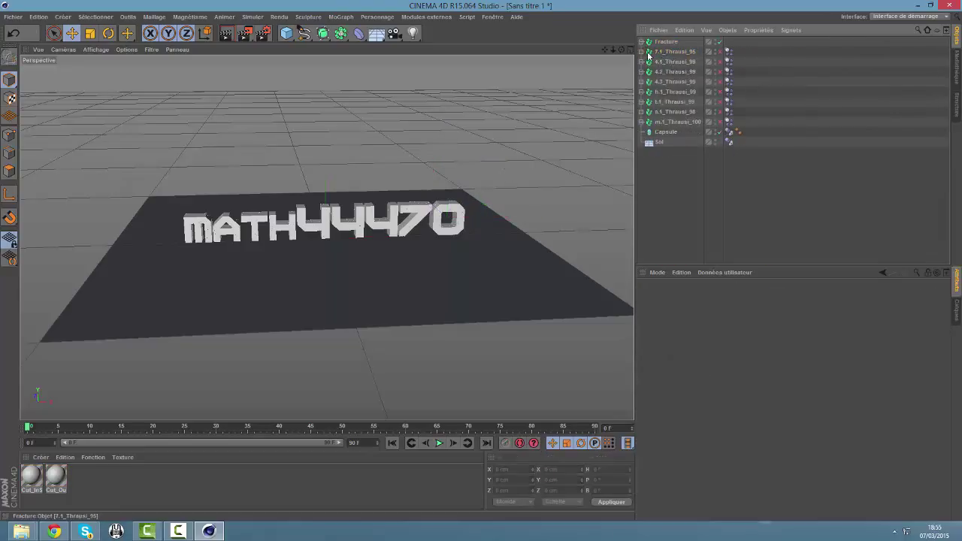
- Move every piece of the 7.1_Thrausi_95 group under Fracture
click(640, 51)
click(665, 61)
mouse_move(945, 67)
mouse_down()
mouse_move(959, 129)
mouse_move(854, 232)
mouse_up()
shift+click(678, 169)
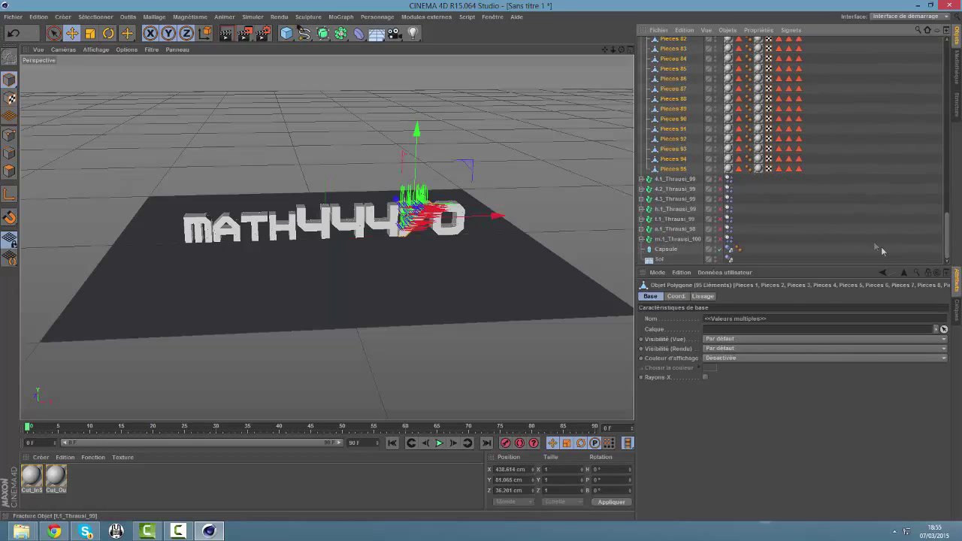
scroll(676, 150, up, 15)
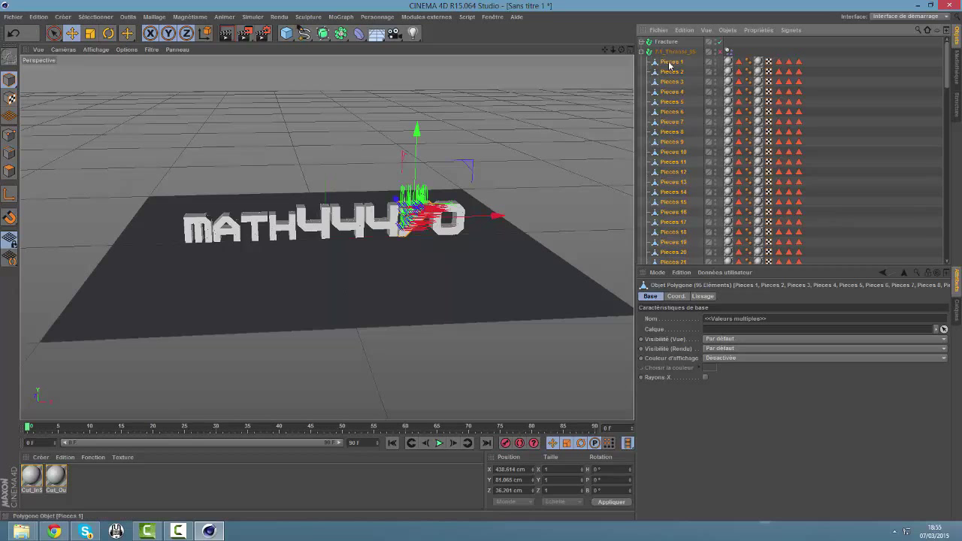
click(640, 51)
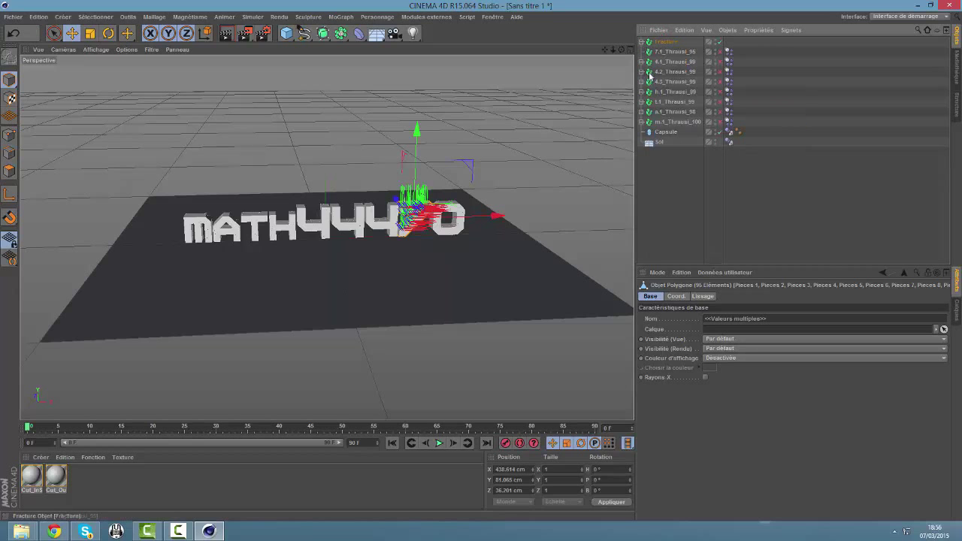
- Move pieces 1 through 99 of the 4.1_Thrausi_98 group under Fracture
click(640, 60)
click(671, 71)
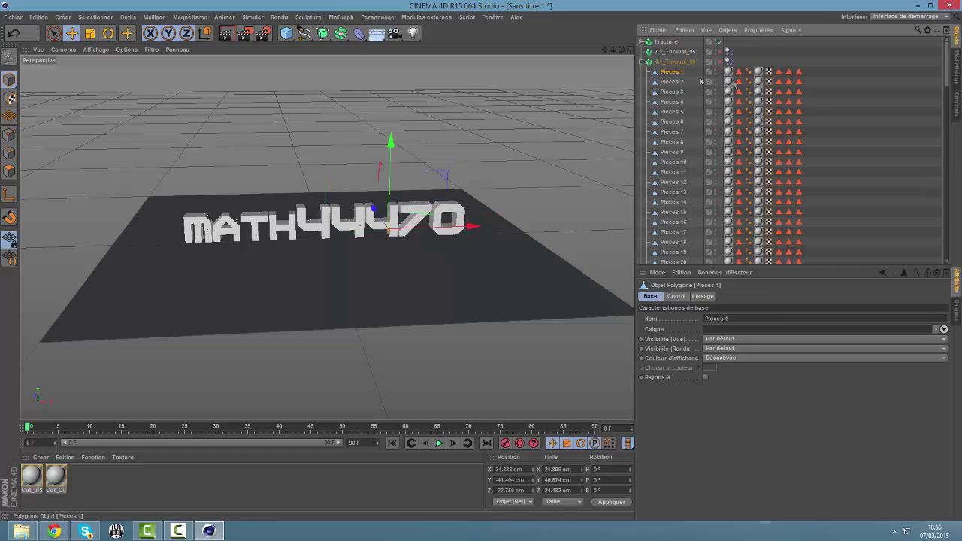
drag(948, 84, 948, 226)
shift+click(672, 179)
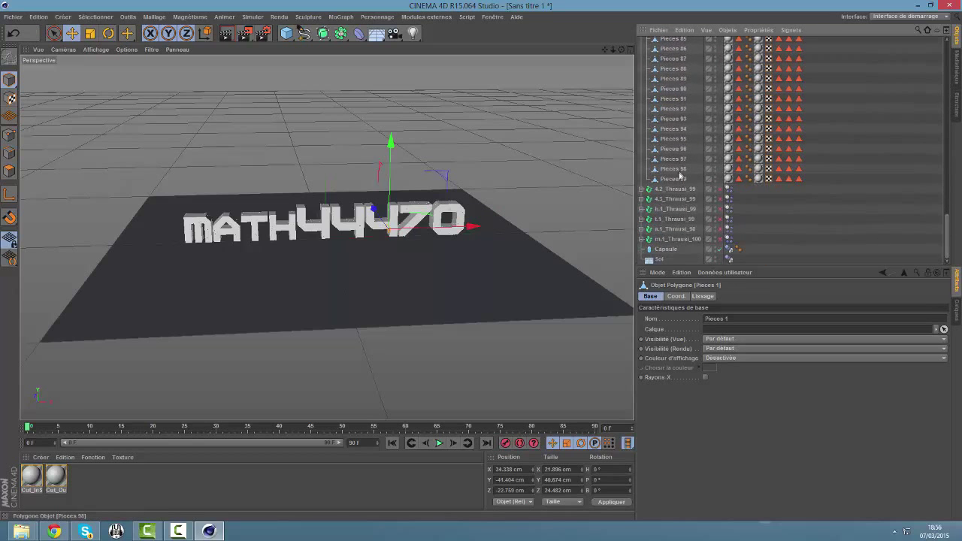
scroll(751, 151, up, 15)
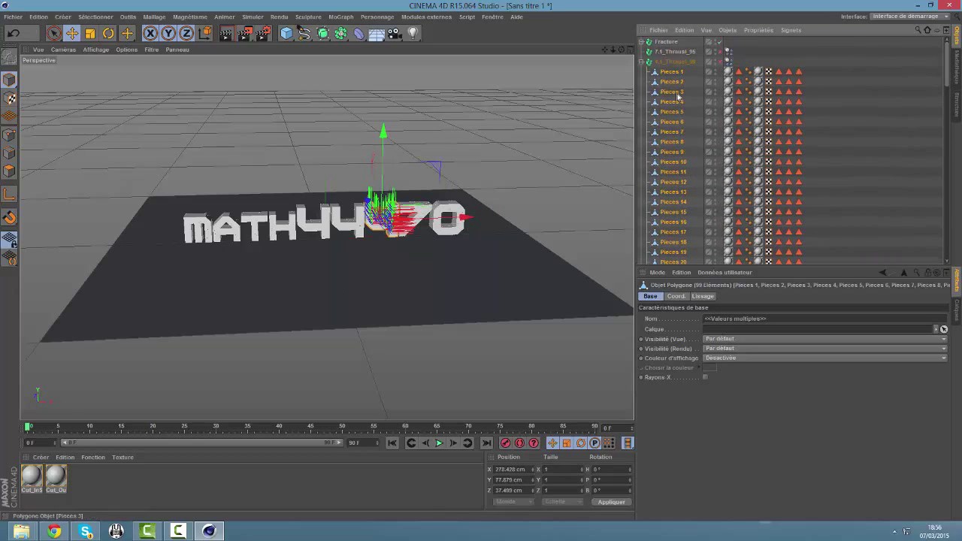
click(666, 42)
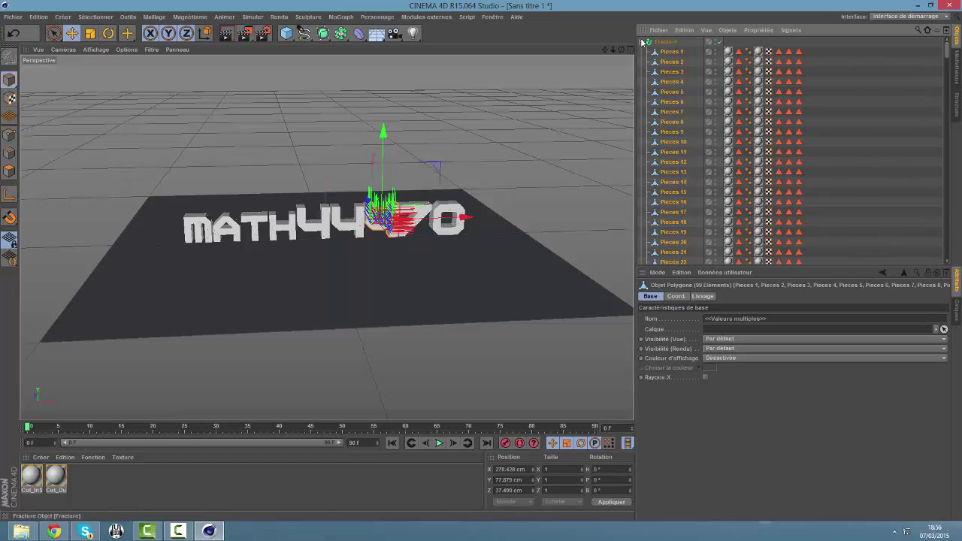
- Move pieces 1 through 99 of the 4.2_Thrausi_99 group under Fracture
click(640, 72)
click(671, 81)
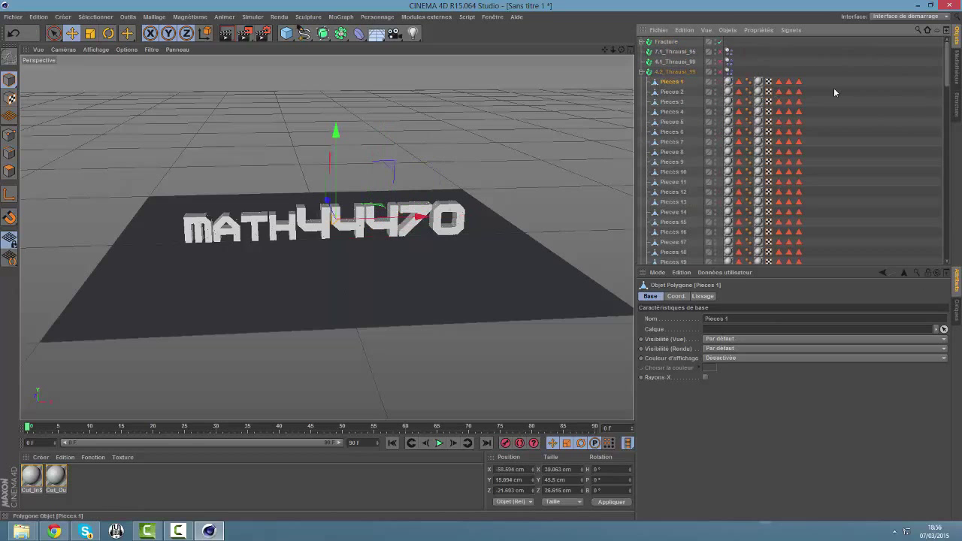
drag(947, 67, 948, 236)
shift+click(676, 189)
drag(947, 240, 947, 60)
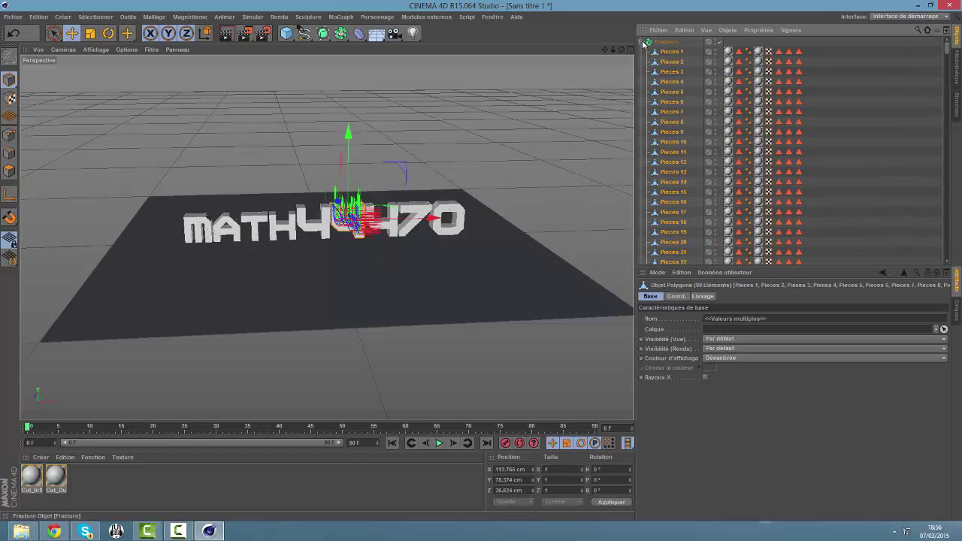
click(640, 71)
- Delete the emptied 7.1, 4.1 and 4.2 Thrausi groups
click(675, 52)
key(Delete)
click(671, 52)
key(Delete)
click(655, 52)
key(Delete)
- Move pieces 1 through 99 of the 4.3_Thrausi_99 group under Fracture
click(640, 51)
click(671, 61)
drag(951, 96, 948, 238)
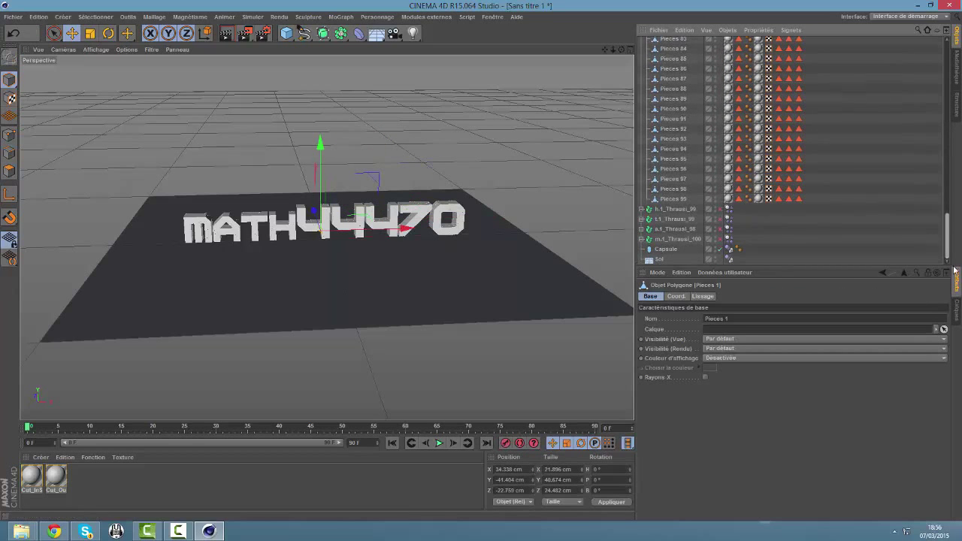
shift+click(681, 199)
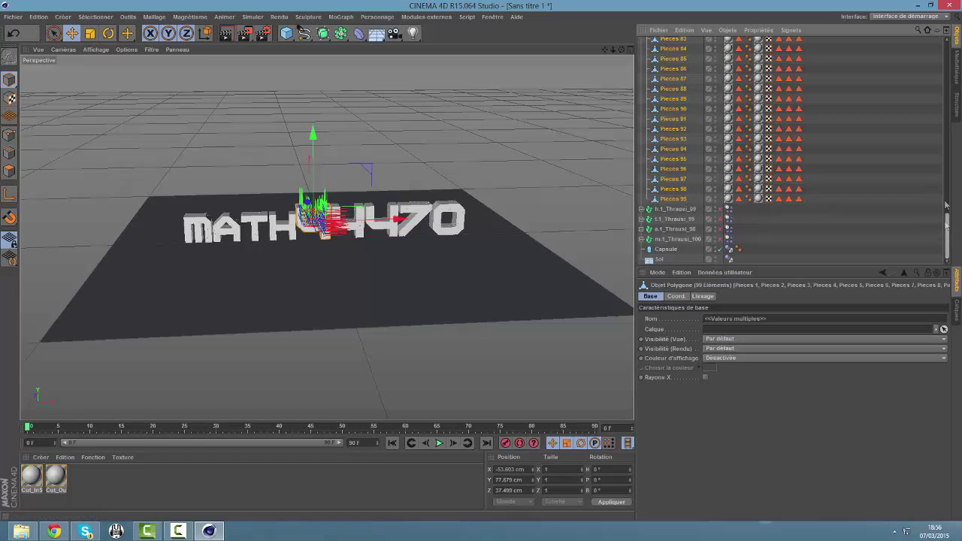
drag(946, 224, 946, 46)
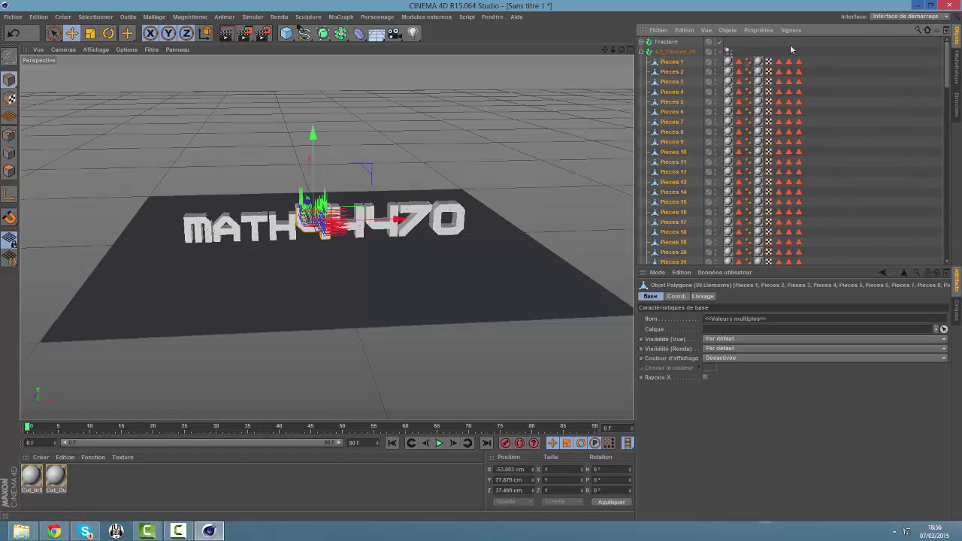
- Move all 99 pieces of the h.1_Thrausi_99 group into Fracture
click(641, 50)
click(641, 61)
click(671, 71)
drag(948, 77, 947, 225)
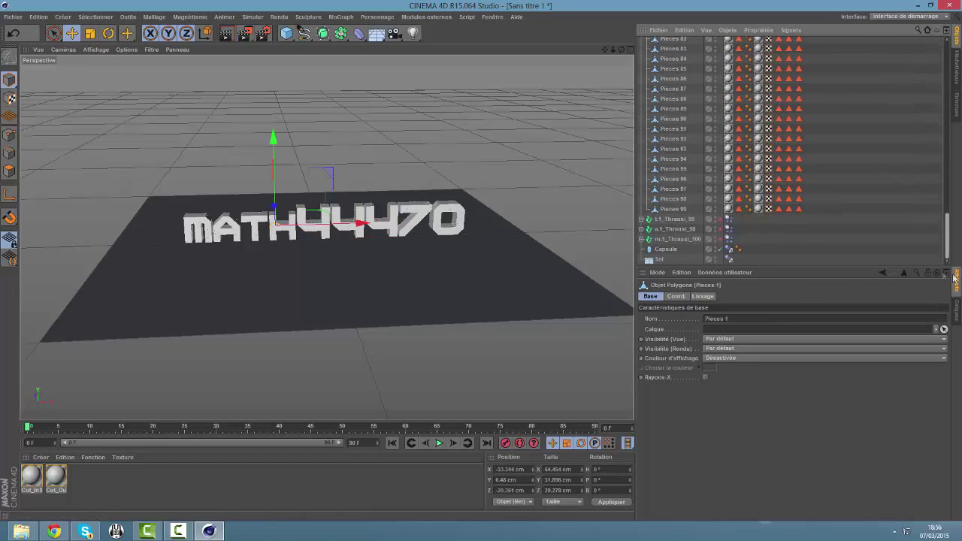
shift+click(676, 209)
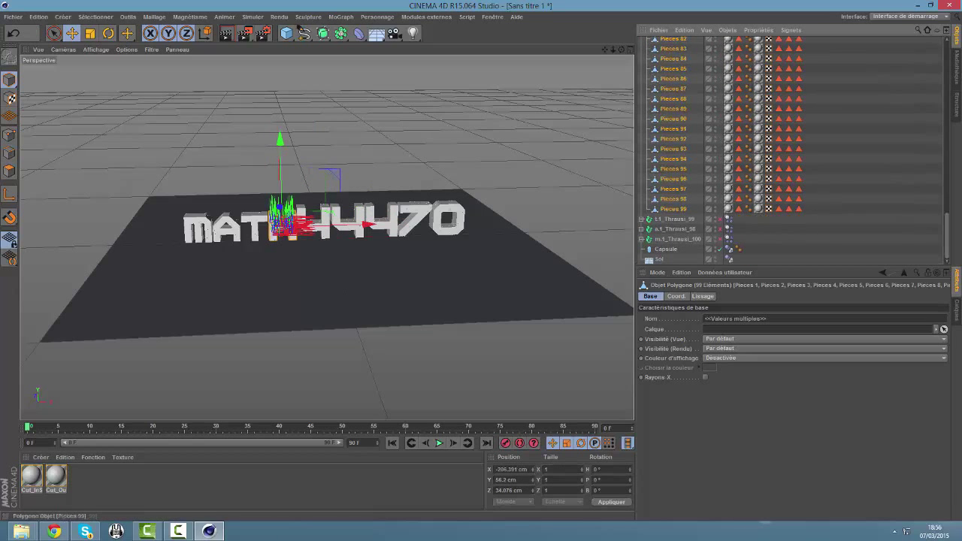
click(935, 240)
drag(946, 237, 946, 45)
click(671, 71)
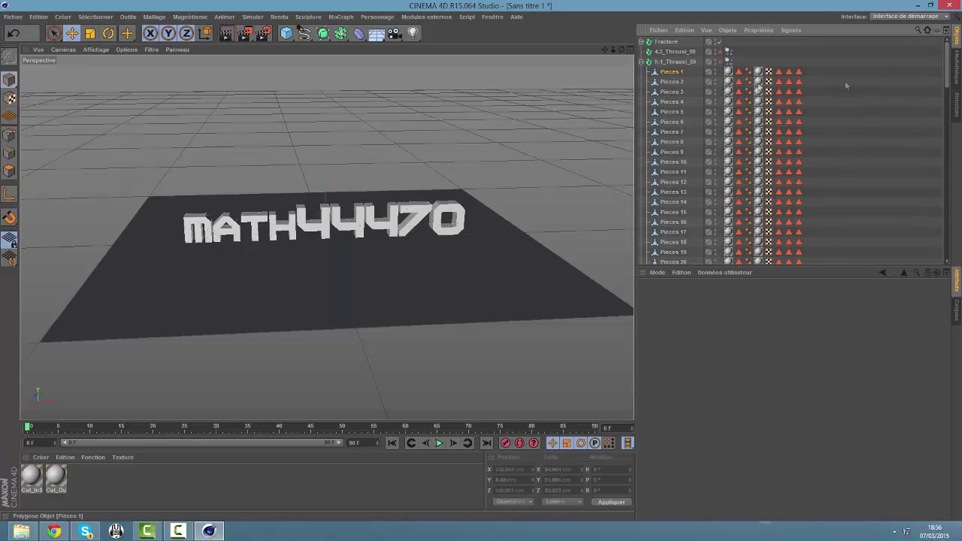
mouse_move(948, 85)
mouse_down()
mouse_move(956, 139)
mouse_move(946, 225)
mouse_move(947, 45)
mouse_up()
shift+click(673, 209)
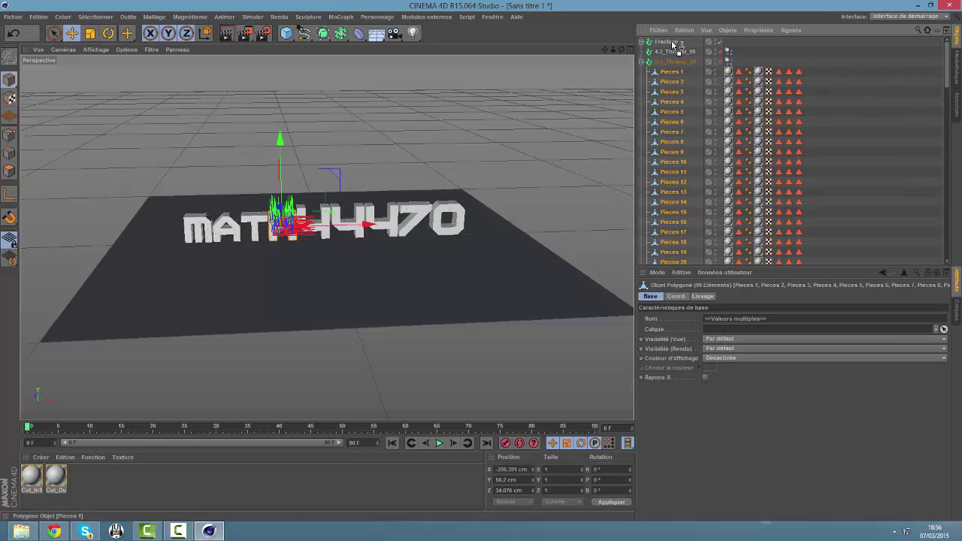
click(645, 42)
- Delete the emptied 4.3 and h.1 Thrausi groups
click(673, 51)
key(Delete)
click(669, 51)
key(Delete)
- Move all 99 pieces of the t.1_Thrausi_99 group into Fracture
click(640, 51)
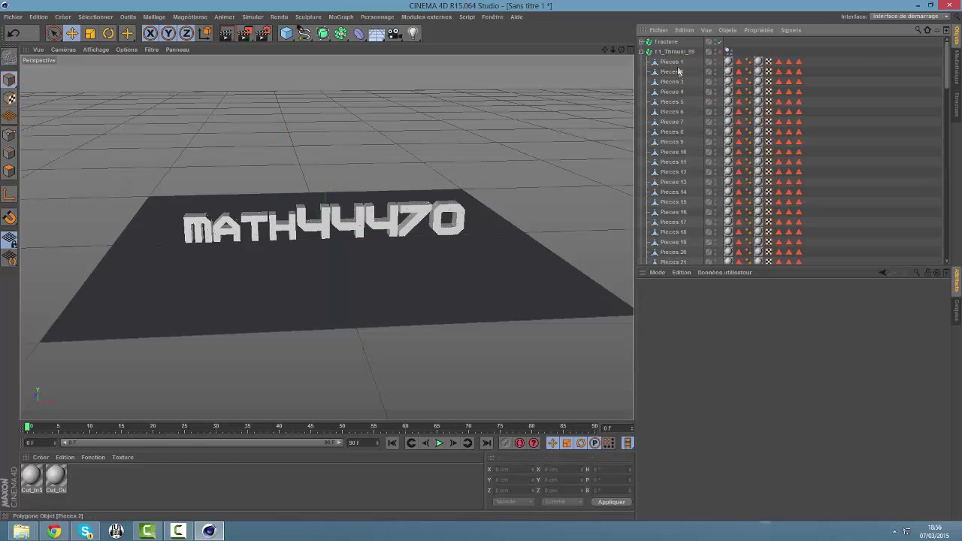
click(672, 62)
drag(945, 76, 947, 244)
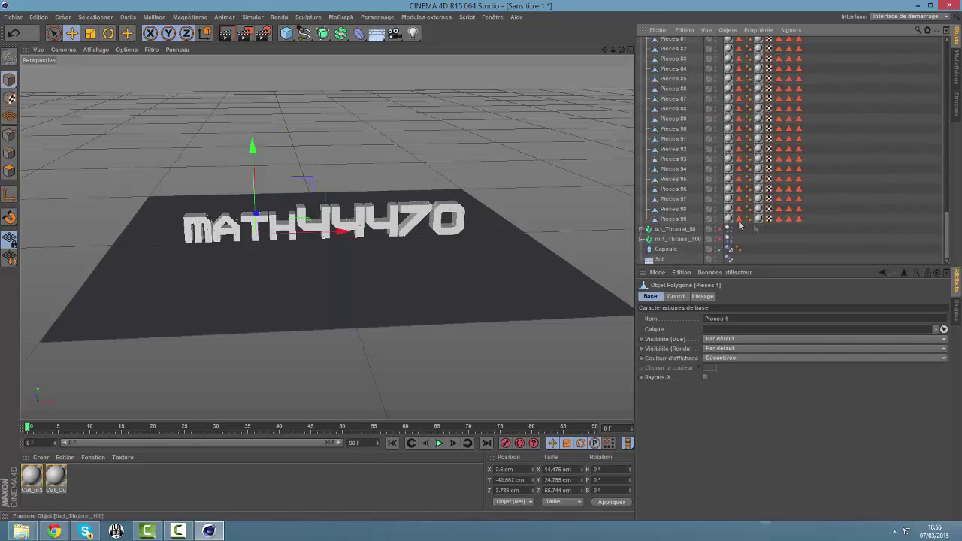
shift+click(672, 219)
scroll(676, 112, up, 15)
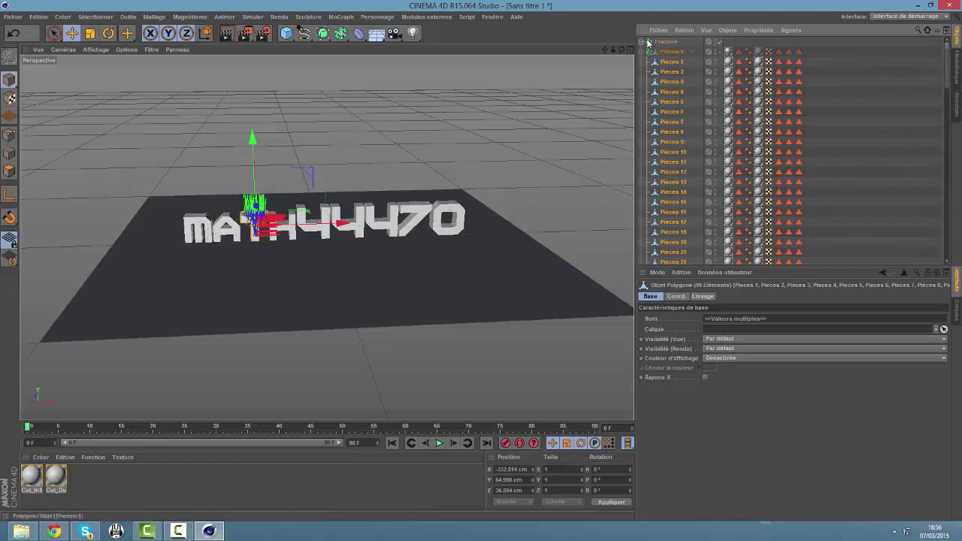
click(643, 51)
- Move pieces 1 through 98 of the a.1_Thrausi_98 group into Fracture
click(643, 61)
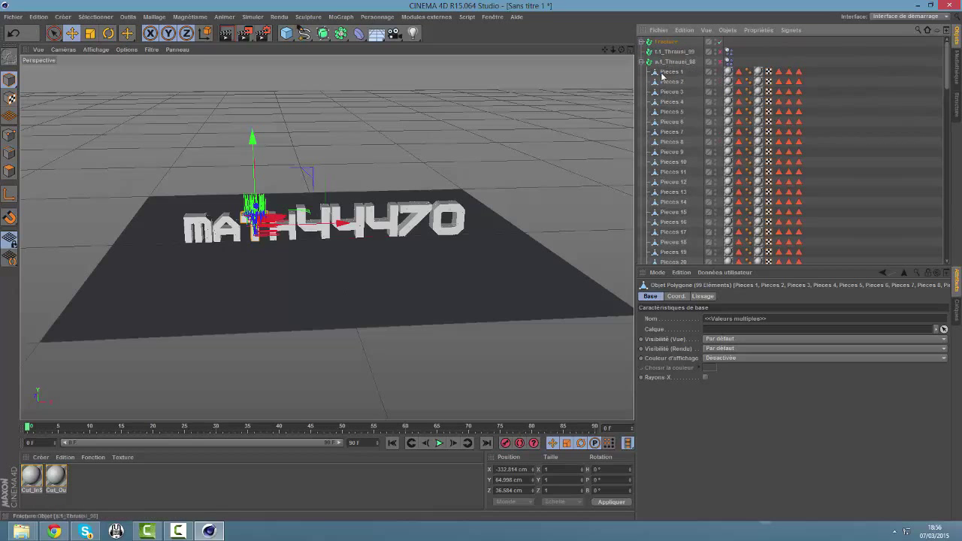
click(668, 71)
mouse_move(945, 80)
mouse_down()
mouse_move(948, 241)
mouse_move(947, 66)
mouse_up()
shift+click(886, 229)
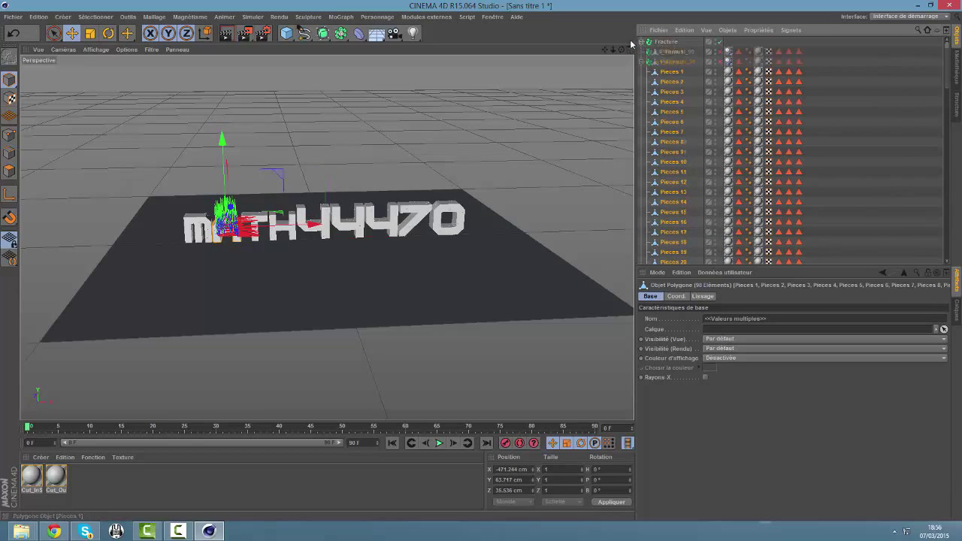
click(642, 42)
- Move all 100 pieces of the m.1_Thrausi_100 group into Fracture
click(641, 71)
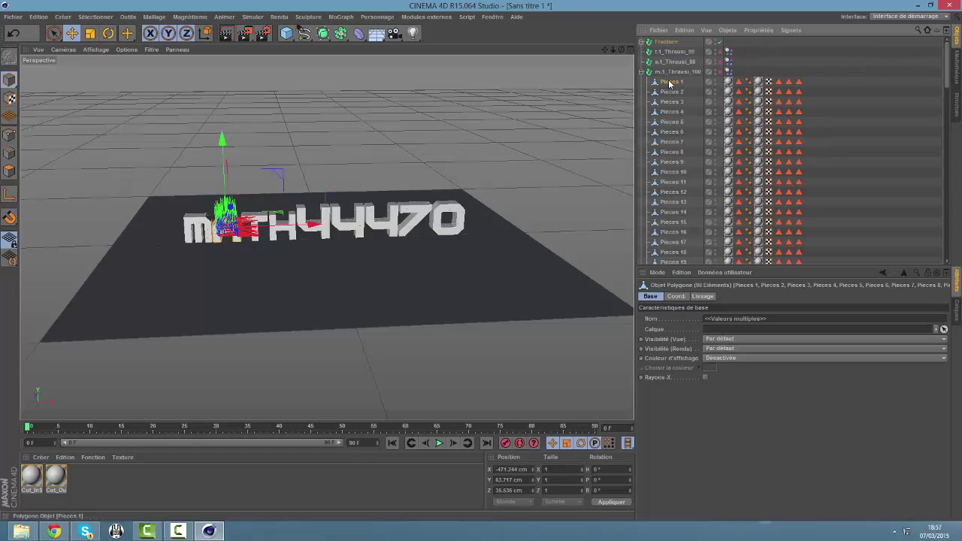
click(669, 81)
scroll(949, 185, down, 5)
scroll(949, 185, down, 10)
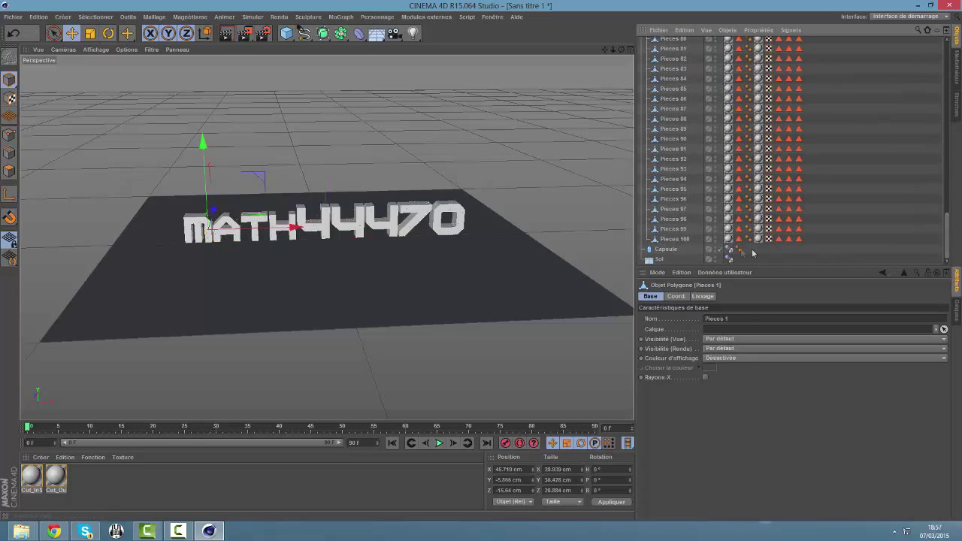
shift+click(674, 239)
drag(947, 229, 947, 53)
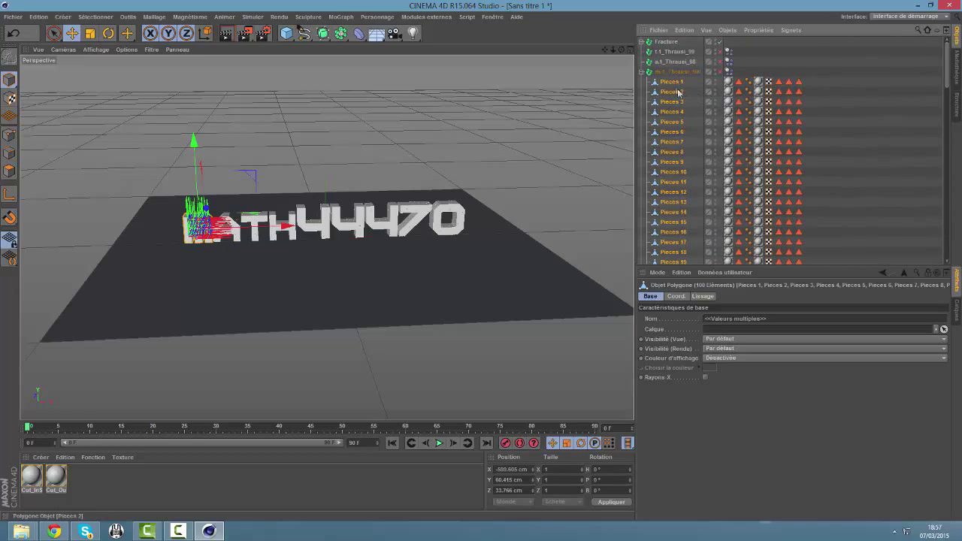
click(641, 71)
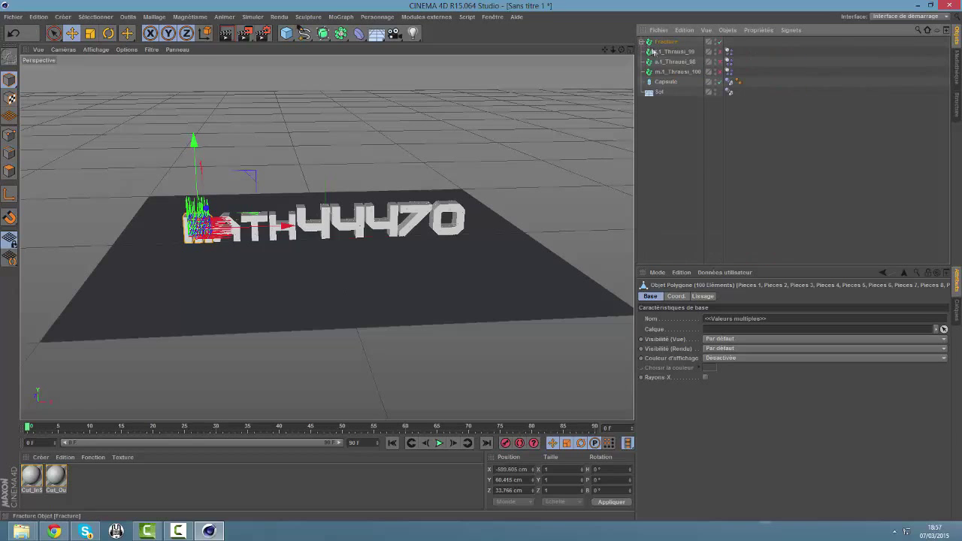
- Delete the emptied t.1, a.1 and m.1 Thrausi groups
click(674, 51)
key(Delete)
click(674, 51)
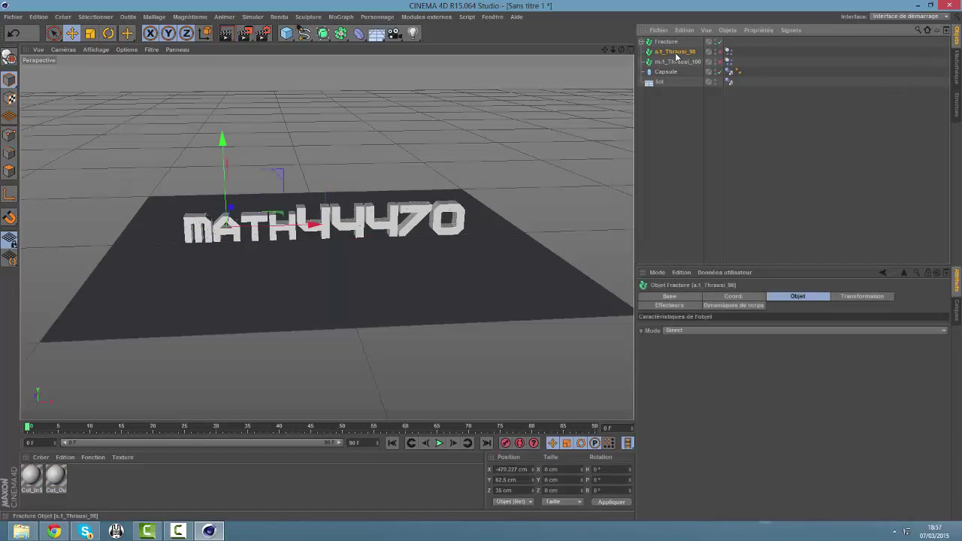
key(Delete)
click(668, 51)
key(Delete)
- Check the Pieces inside Fracture, then collapse it and clear the selection
click(666, 42)
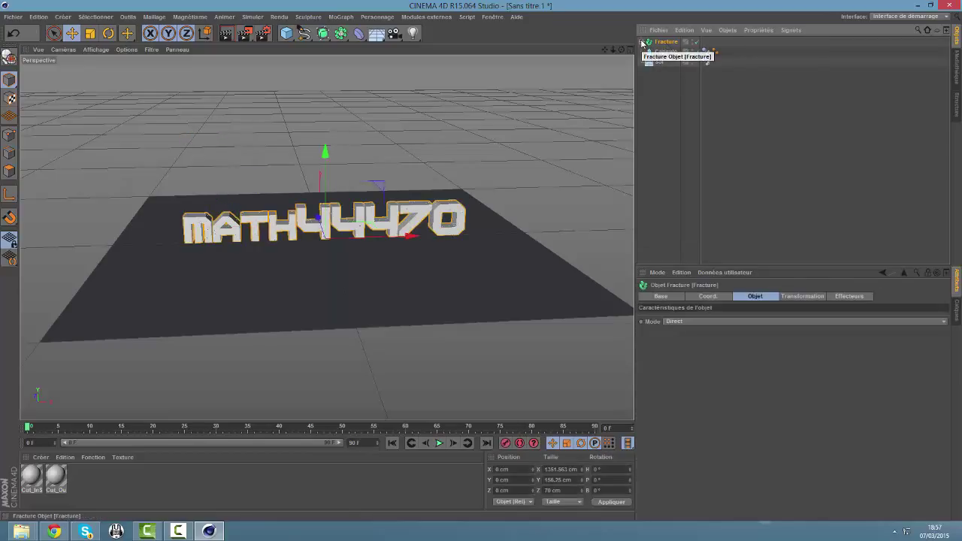
click(642, 42)
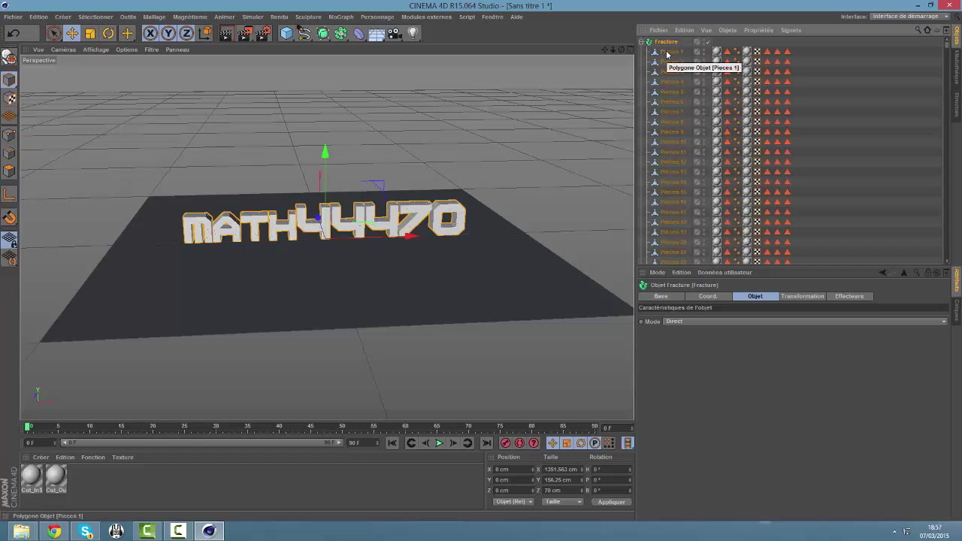
click(665, 52)
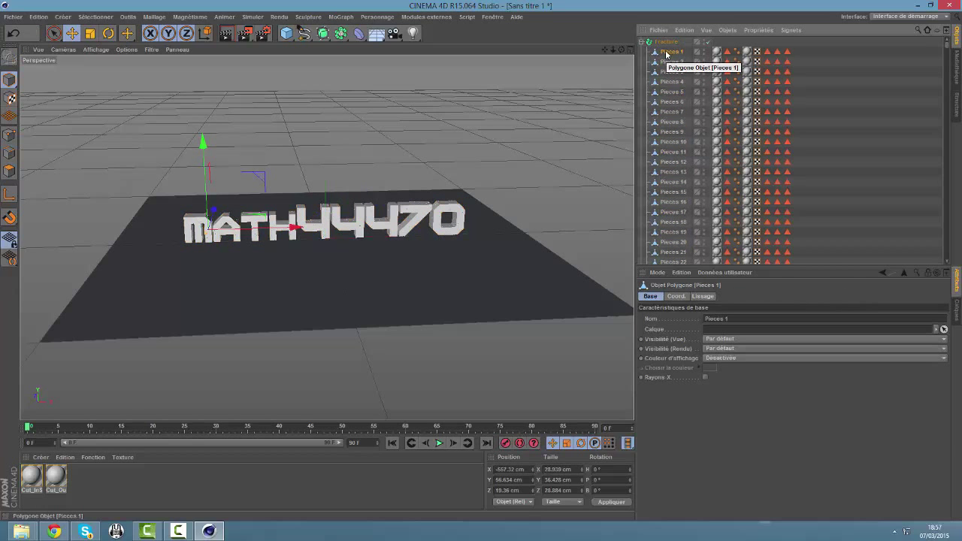
click(641, 42)
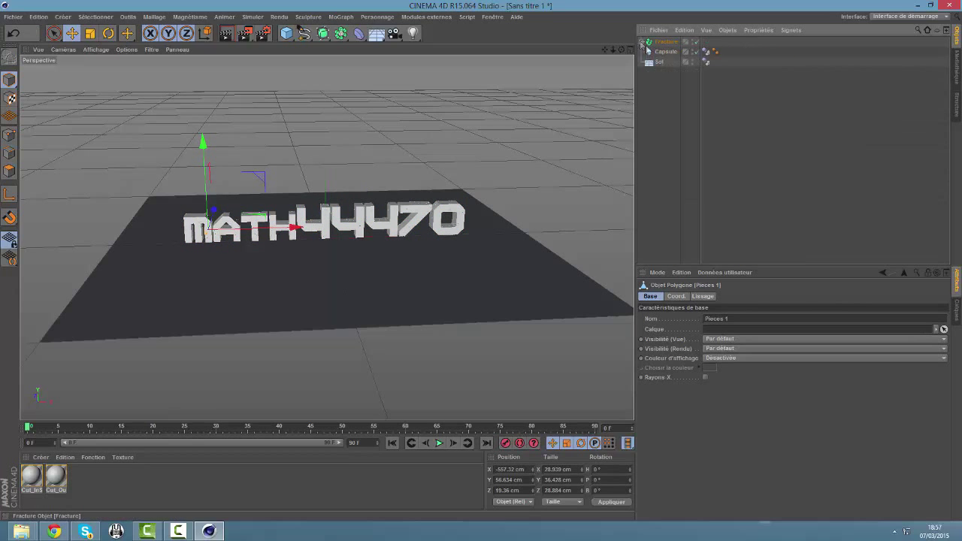
click(673, 124)
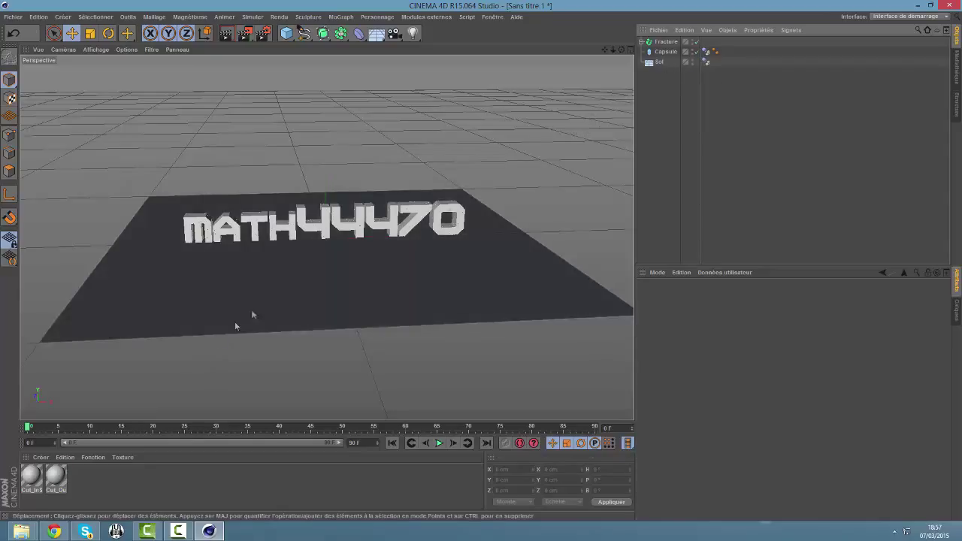
- Show the Capsule's 7 cm radius and 30 cm height, then zoom out to the whole floor
drag(612, 49, 624, 76)
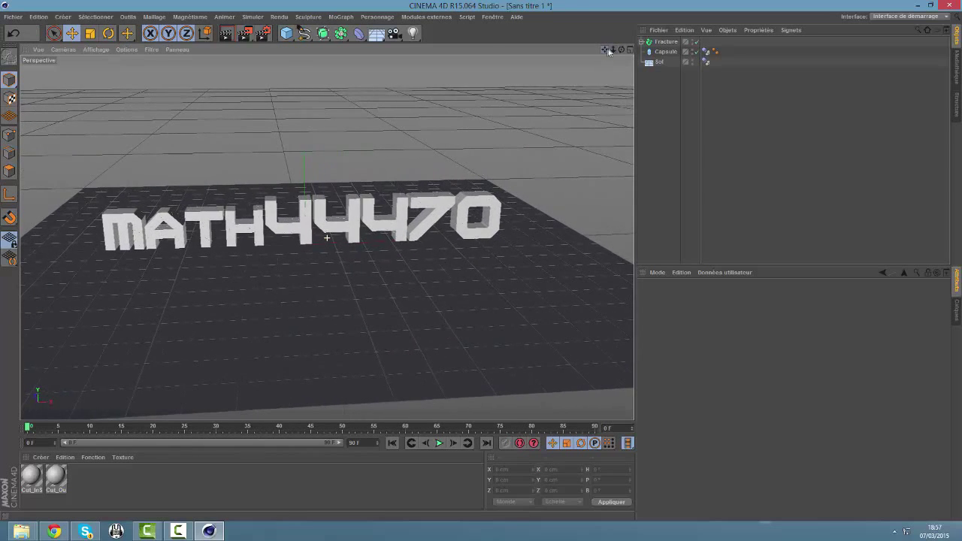
drag(606, 48, 591, 55)
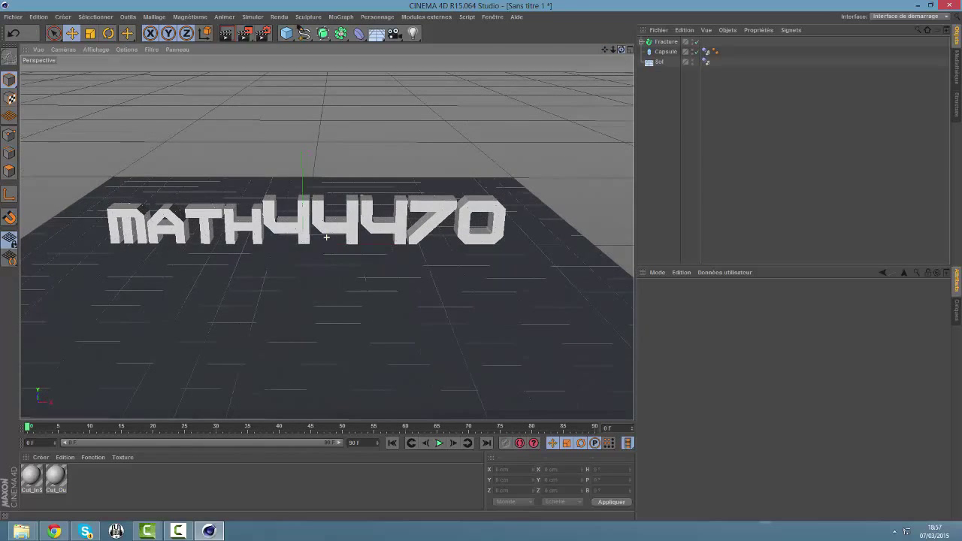
click(650, 52)
mouse_move(613, 49)
mouse_down()
mouse_move(326, 237)
mouse_move(526, 195)
mouse_up()
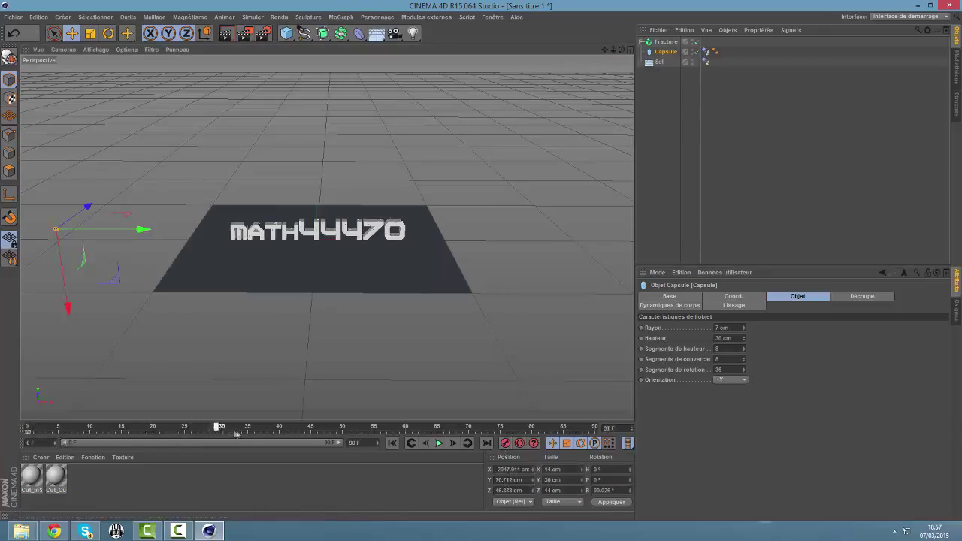
- Keyframe the Capsule sliding along X from −2047 cm past the text by frame 50
drag(265, 434, 340, 432)
drag(143, 231, 628, 250)
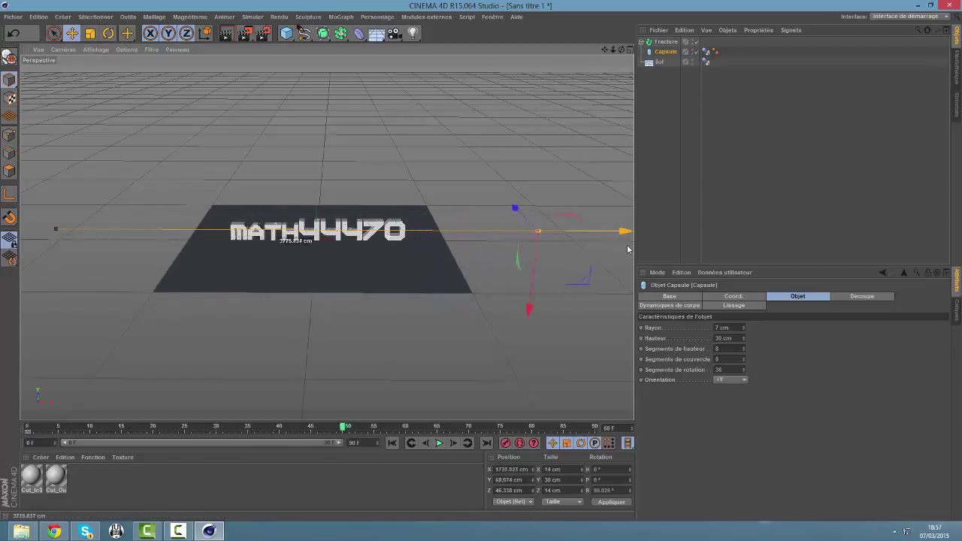
click(503, 444)
drag(344, 427, 15, 448)
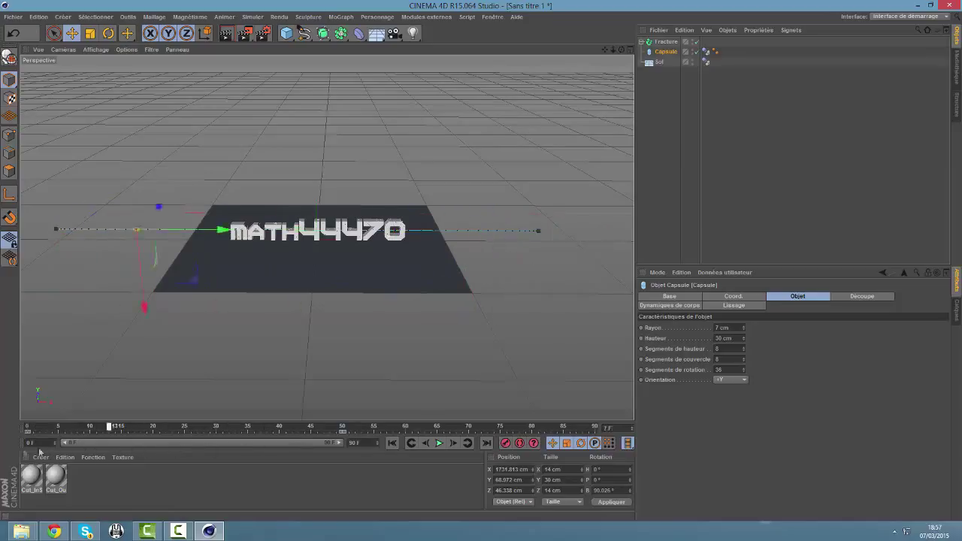
click(673, 87)
click(659, 43)
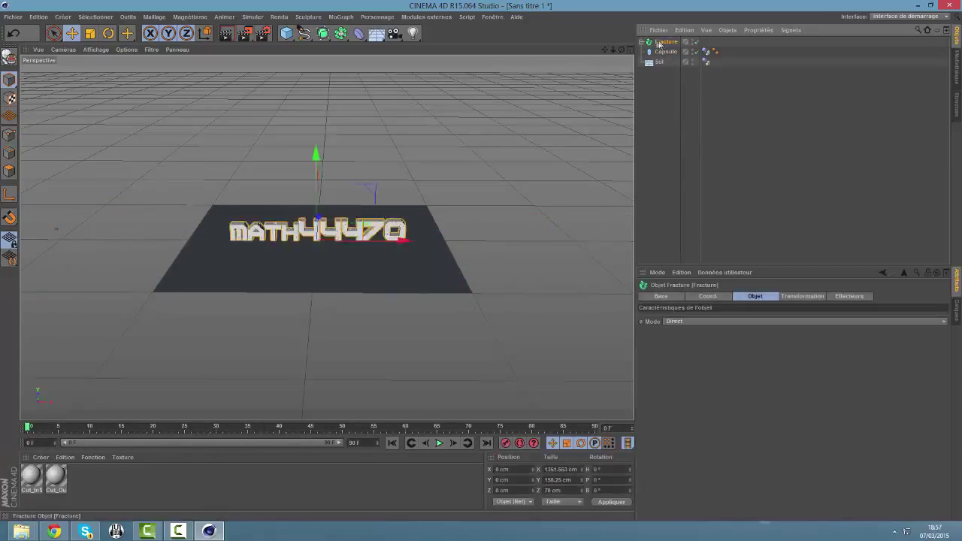
- Convert Fracture into editable Pieces polygon objects with C, and view the text more frontally
key(c)
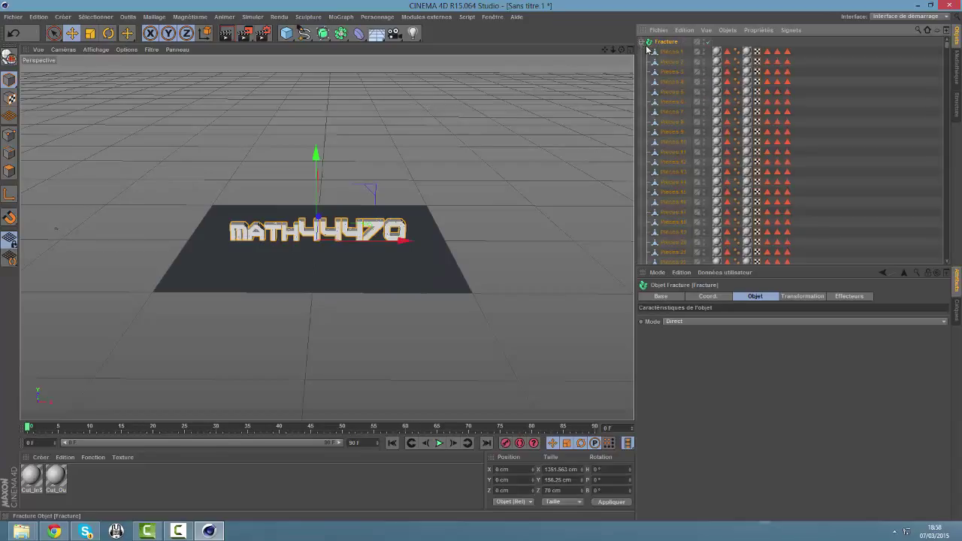
click(681, 54)
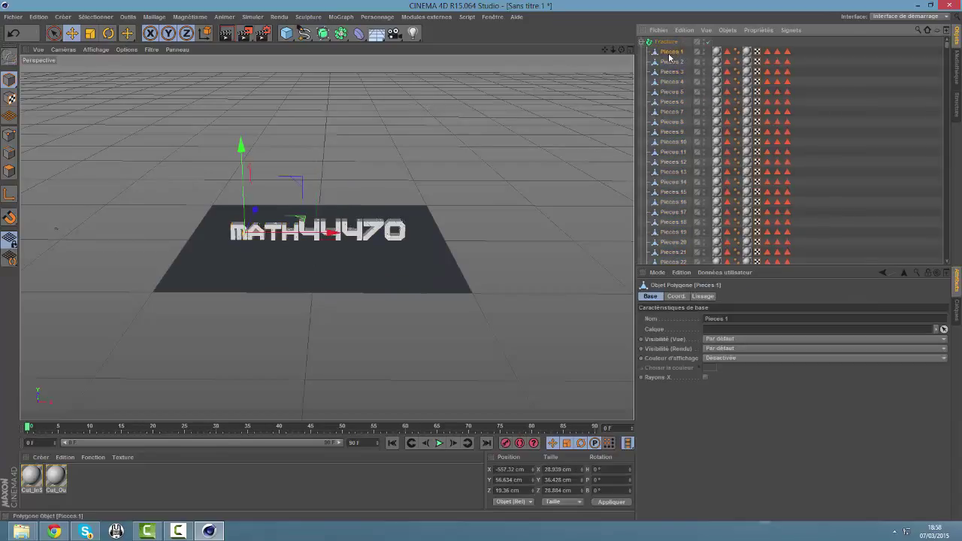
click(642, 42)
click(665, 96)
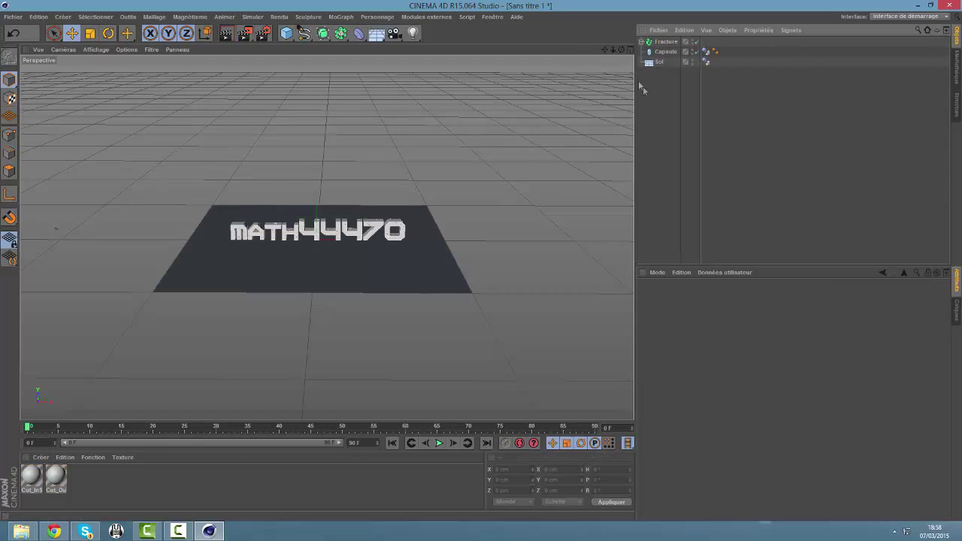
alt+drag(326, 237, 326, 237)
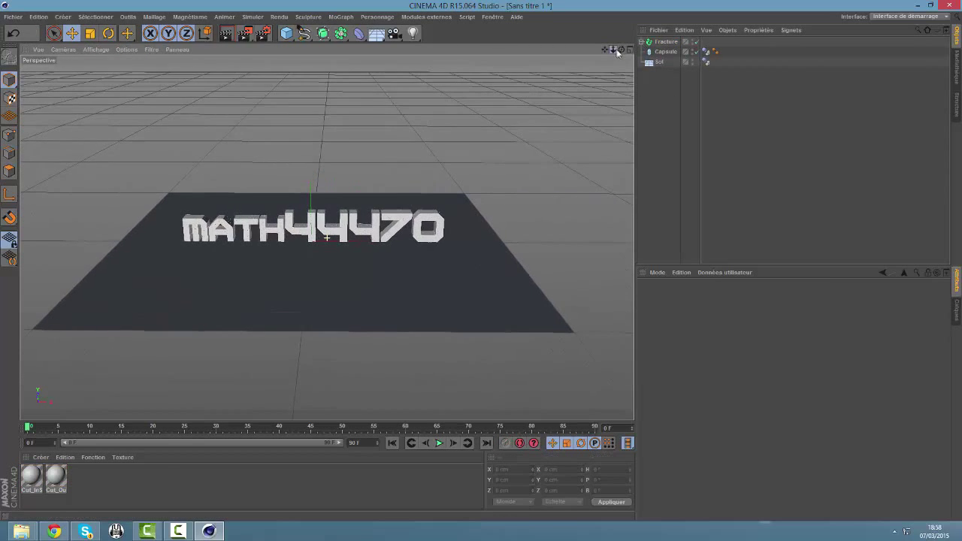
drag(623, 53, 396, 34)
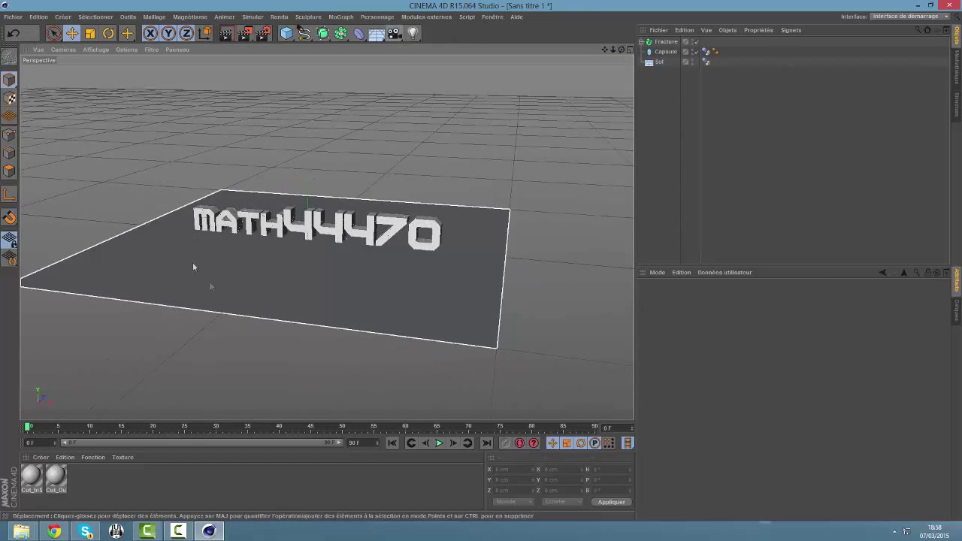
click(393, 38)
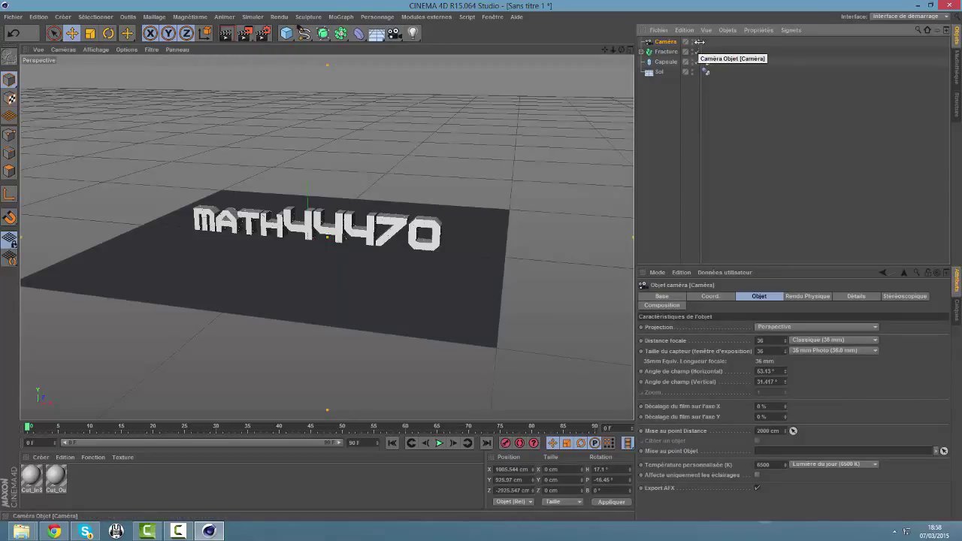
- Toggle the new Caméra's view and orbit to see its frame around the MATH44470 text
click(698, 45)
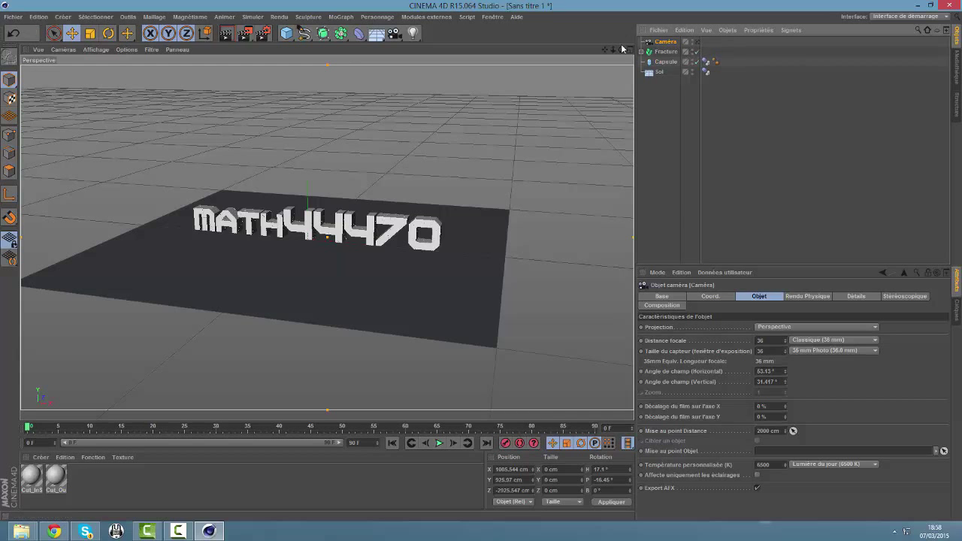
drag(621, 48, 393, 249)
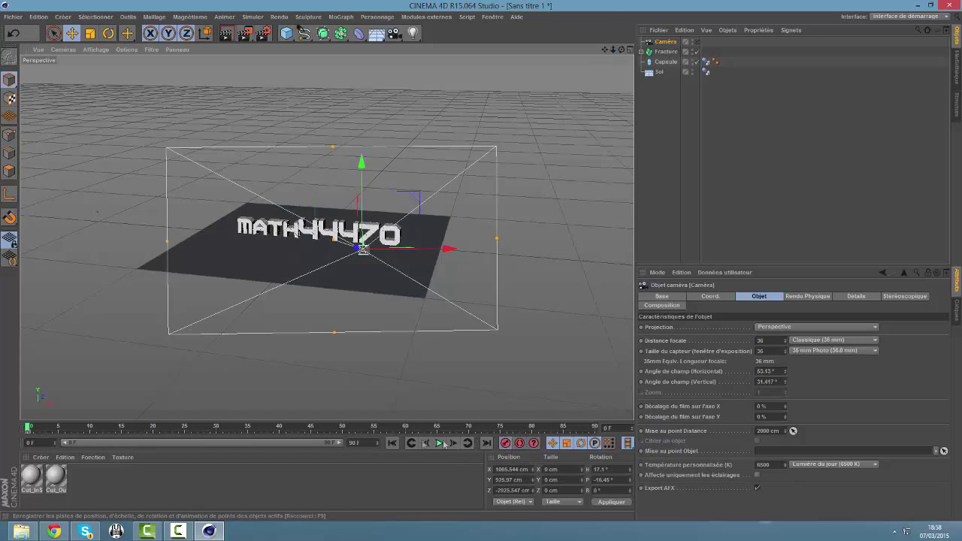
click(27, 429)
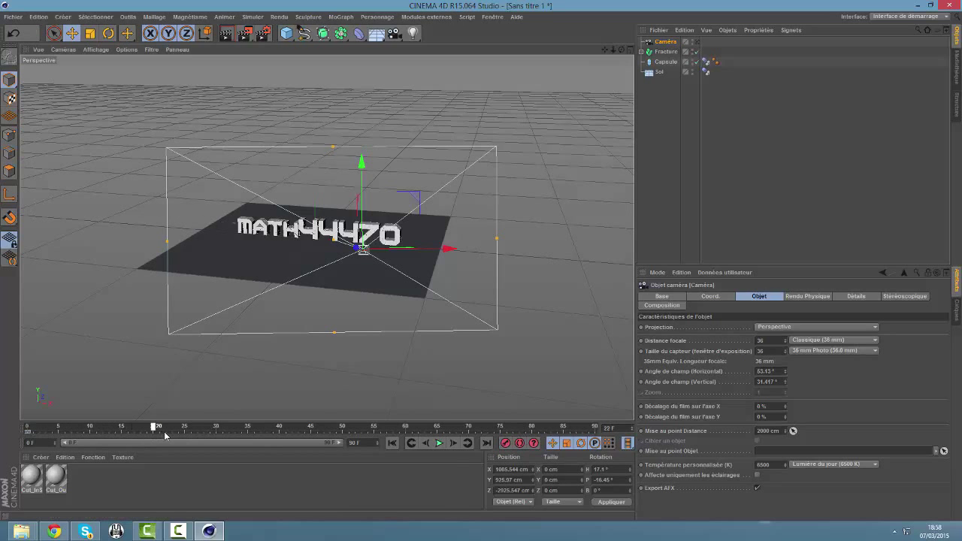
mouse_move(300, 248)
alt+mouse_down()
mouse_move(326, 237)
mouse_move(277, 220)
alt+mouse_up()
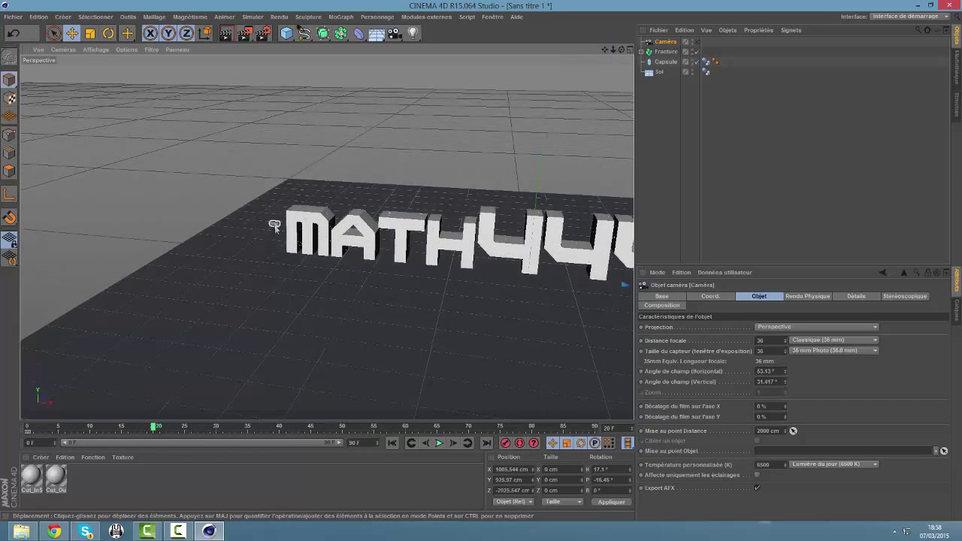
- Move the Caméra left to X −466.3 cm and rotate it to H −9.9°, P −14.7°, B 1.8°
drag(612, 49, 613, 51)
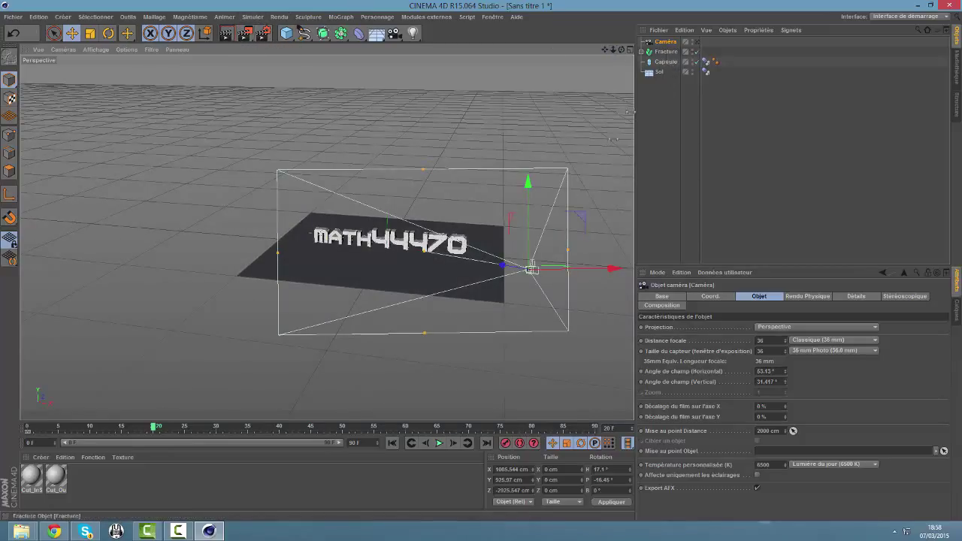
mouse_move(611, 268)
mouse_down()
mouse_move(274, 302)
mouse_move(173, 273)
mouse_move(201, 249)
mouse_move(280, 249)
mouse_up()
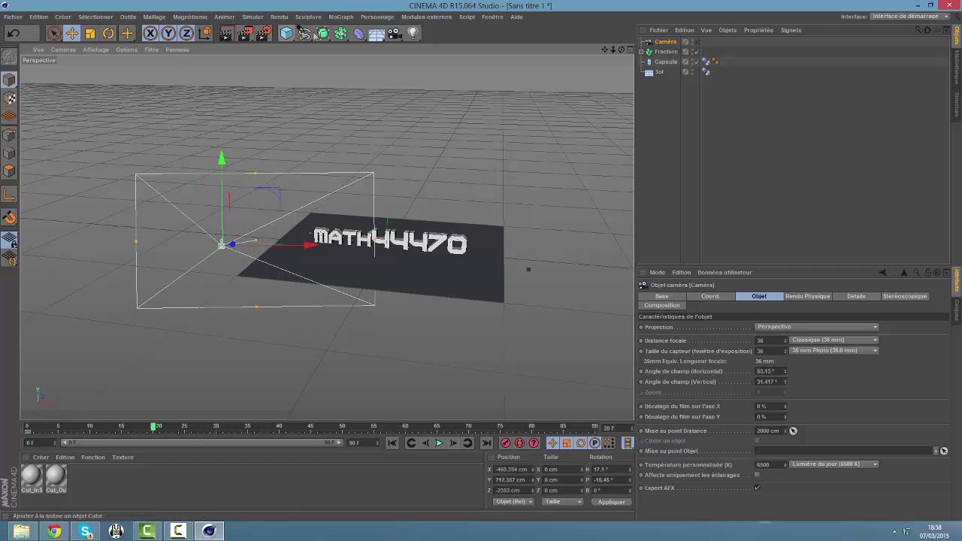
click(108, 35)
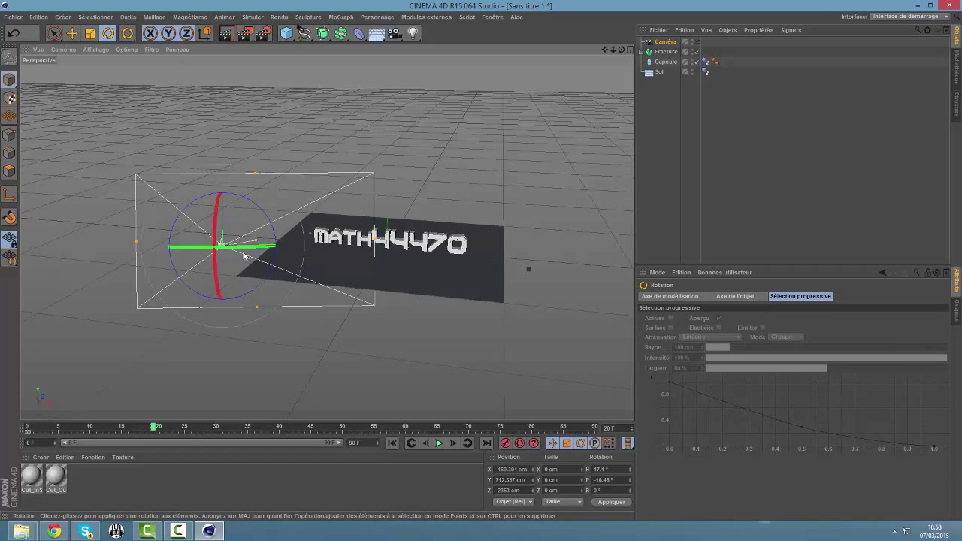
drag(240, 246, 226, 239)
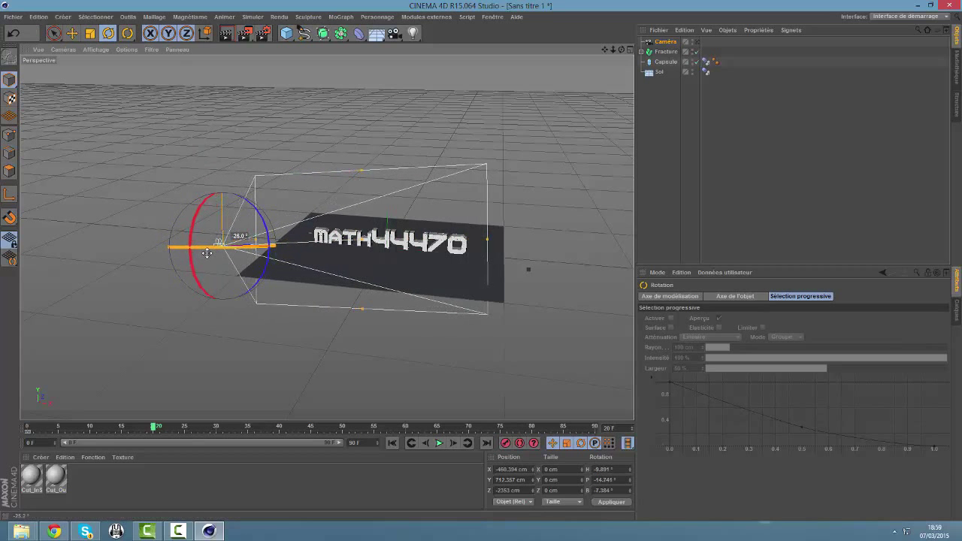
click(697, 42)
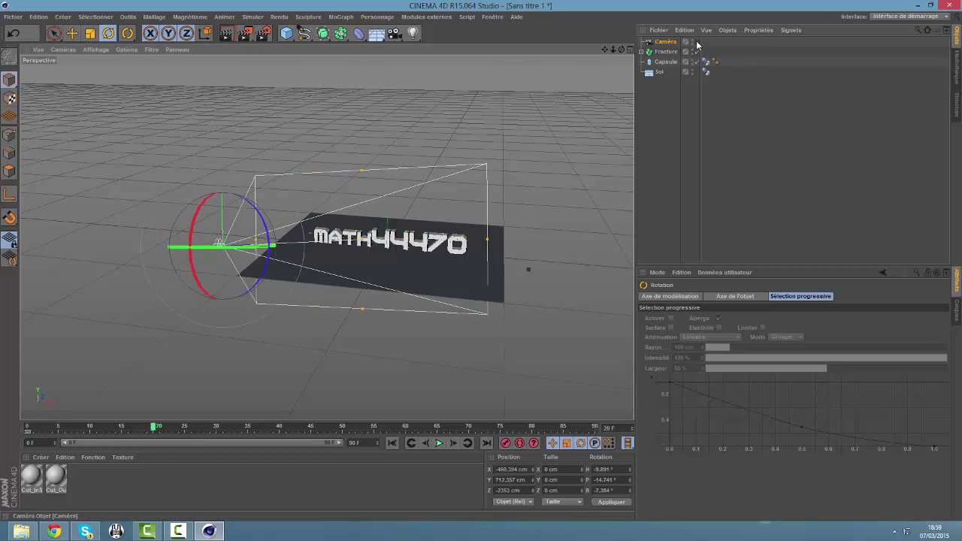
click(697, 43)
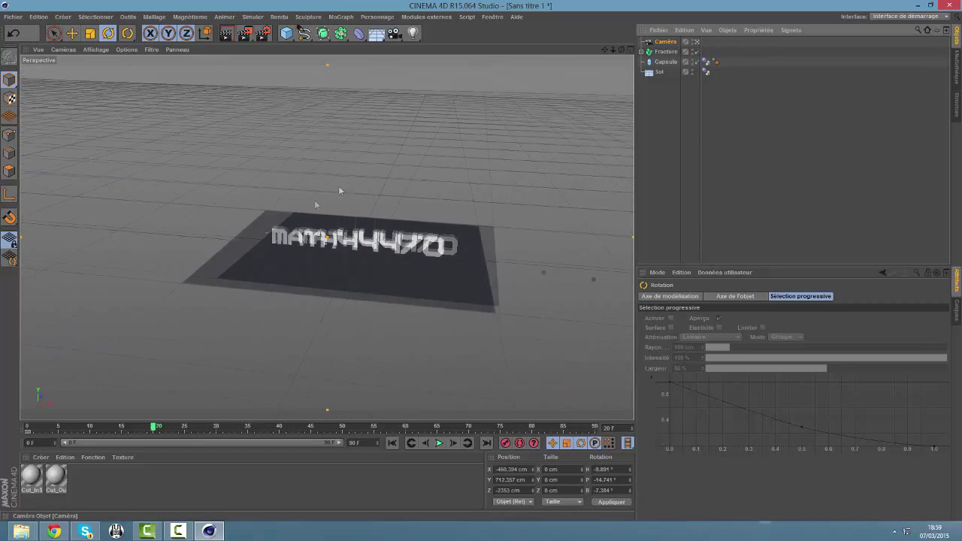
drag(265, 236, 267, 245)
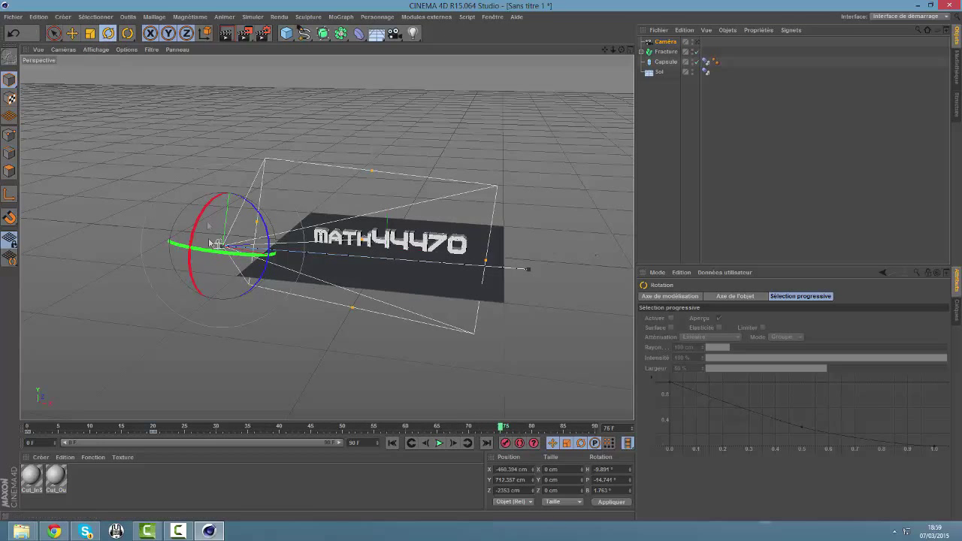
- Adjust the camera's heading, bank and X position, swinging it right and tilting slightly up
drag(241, 256, 180, 248)
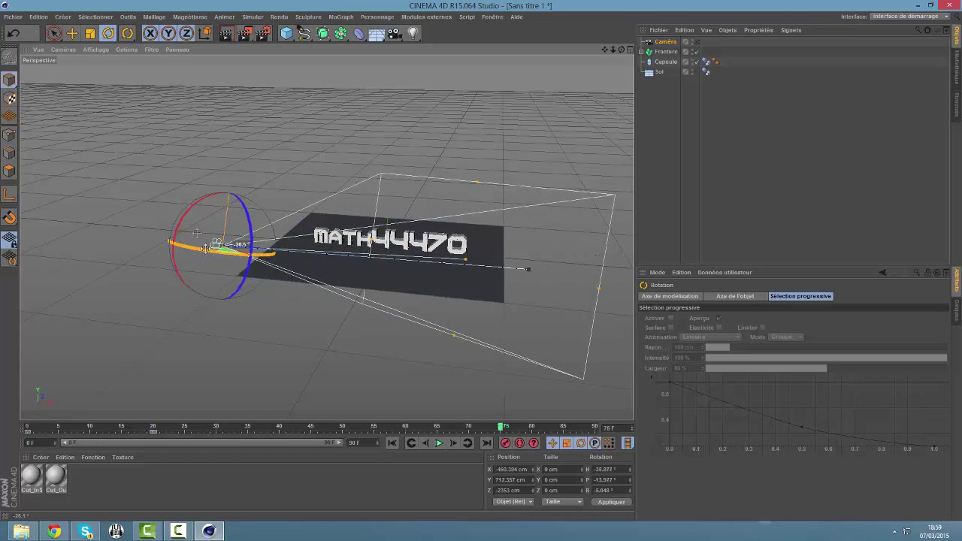
key(e)
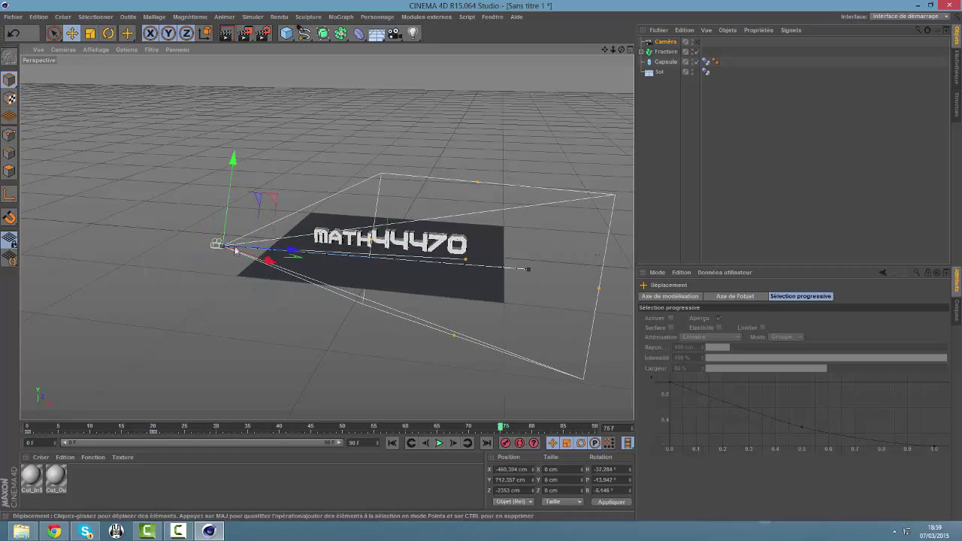
key(r)
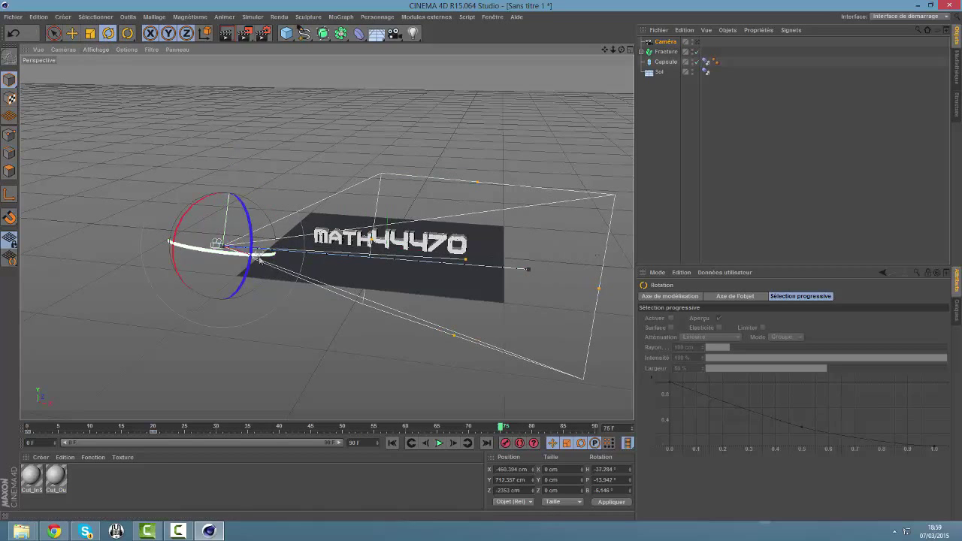
drag(252, 248, 254, 270)
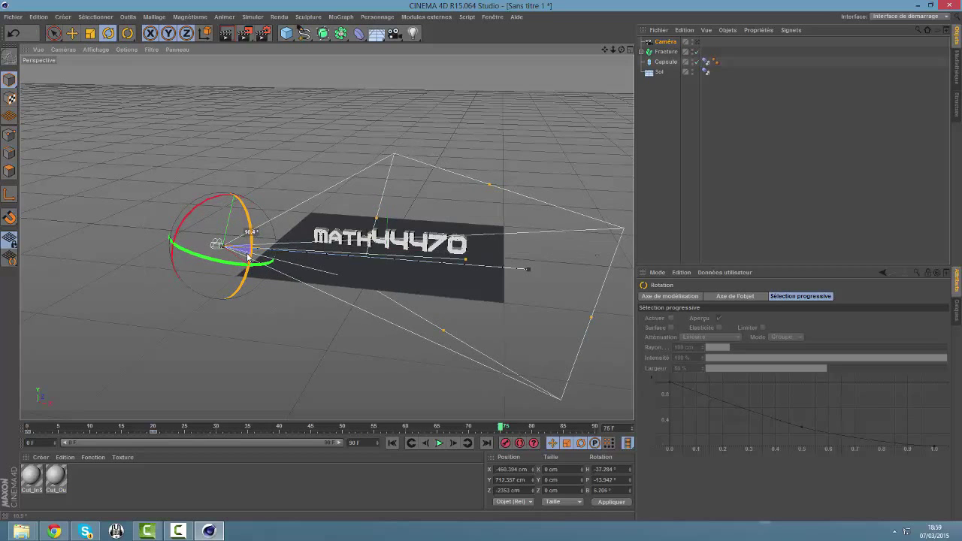
click(71, 34)
mouse_move(262, 272)
mouse_down()
mouse_move(242, 261)
mouse_move(255, 269)
mouse_move(279, 261)
mouse_up()
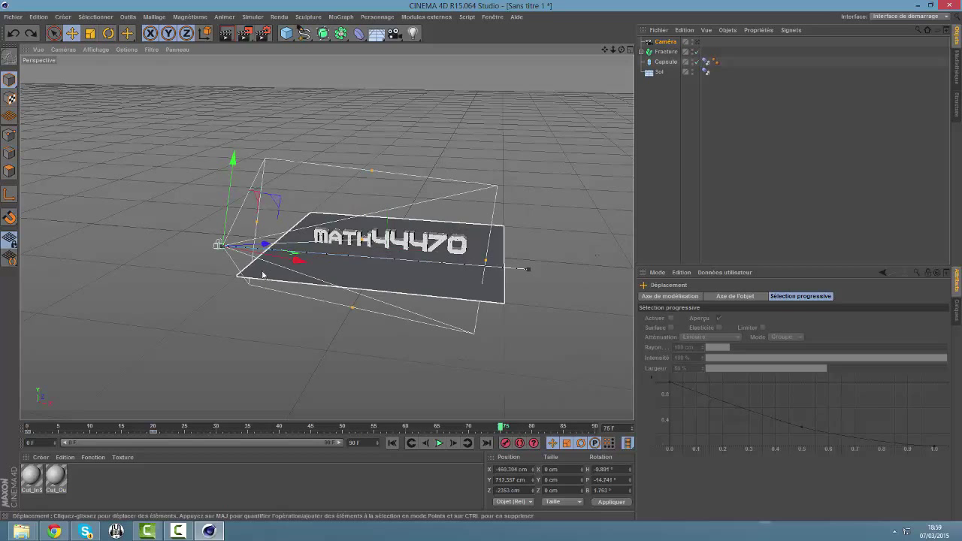
click(109, 33)
drag(251, 255, 176, 112)
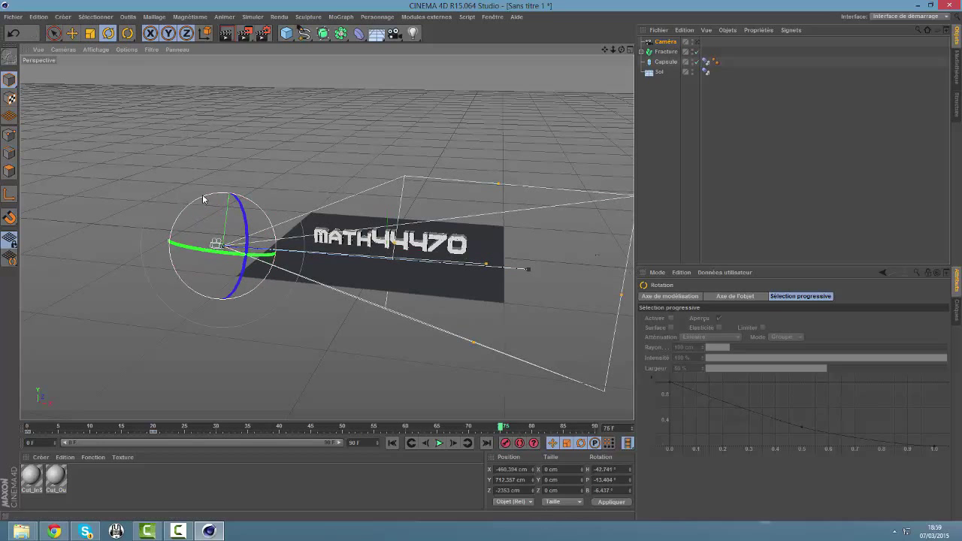
drag(205, 199, 199, 180)
- Place the camera at X −1570.7, Y 797.1, Z −773.4 cm, heading −65.3°, and view through it
click(75, 33)
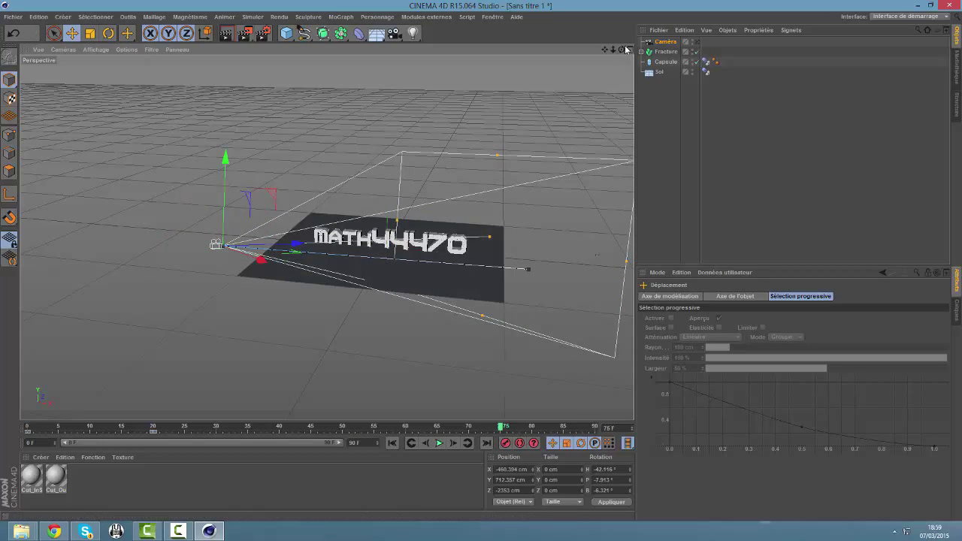
drag(620, 49, 570, 215)
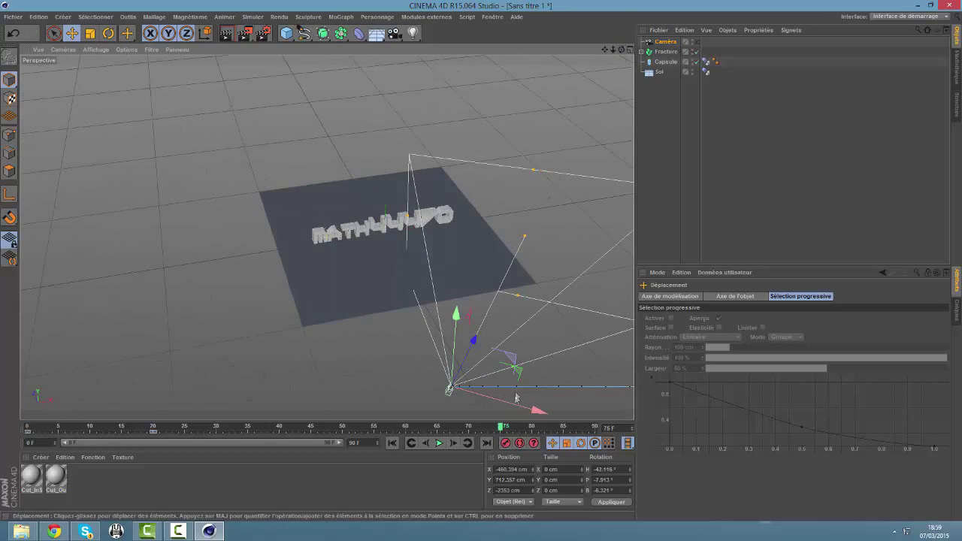
mouse_move(535, 409)
mouse_down()
mouse_move(310, 371)
mouse_move(272, 343)
mouse_up()
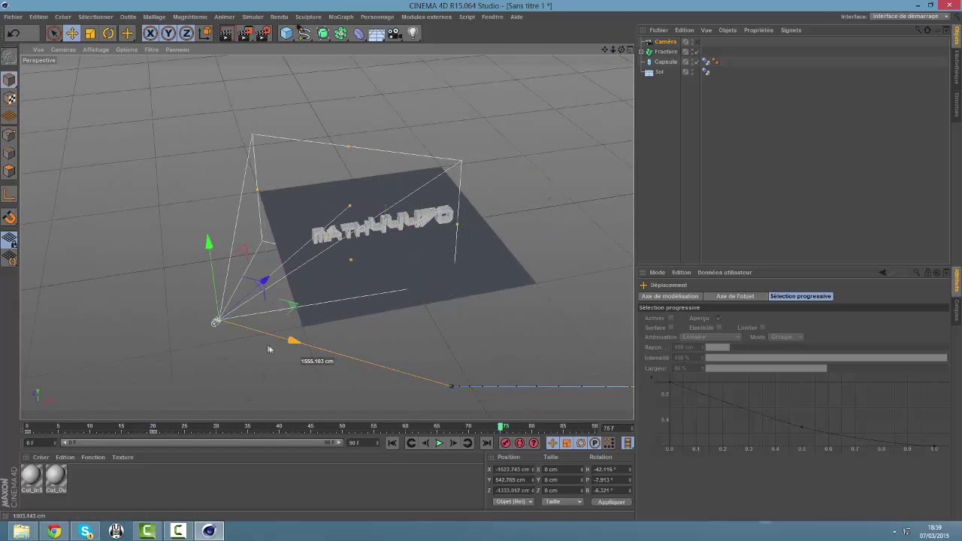
drag(208, 240, 213, 255)
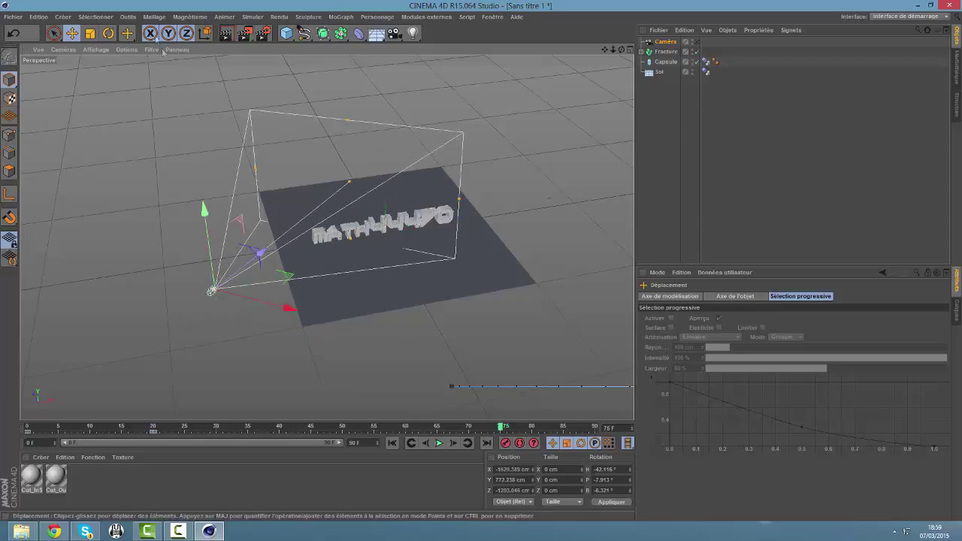
click(108, 33)
mouse_move(218, 314)
mouse_down()
mouse_move(229, 314)
mouse_move(214, 310)
mouse_up()
click(72, 33)
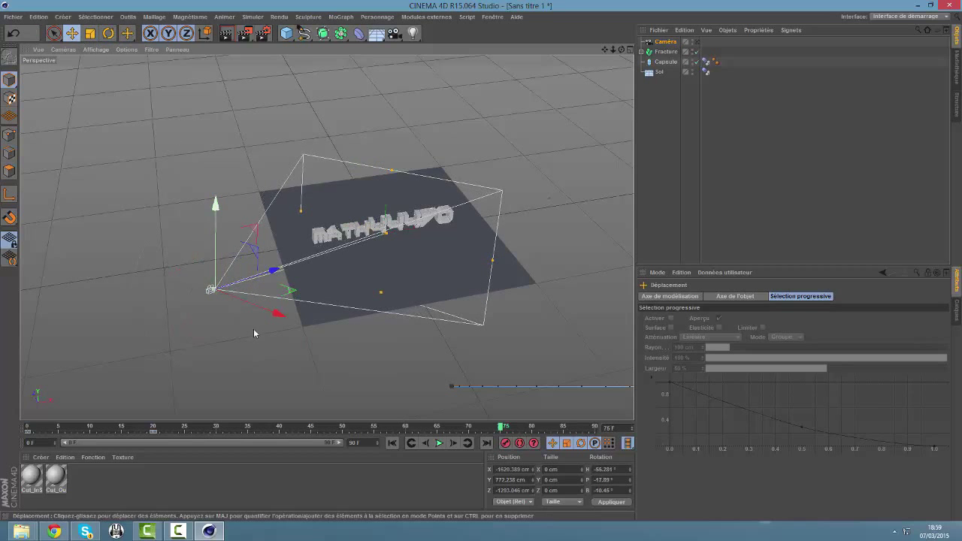
mouse_move(275, 311)
mouse_down()
mouse_move(155, 242)
mouse_move(155, 224)
mouse_up()
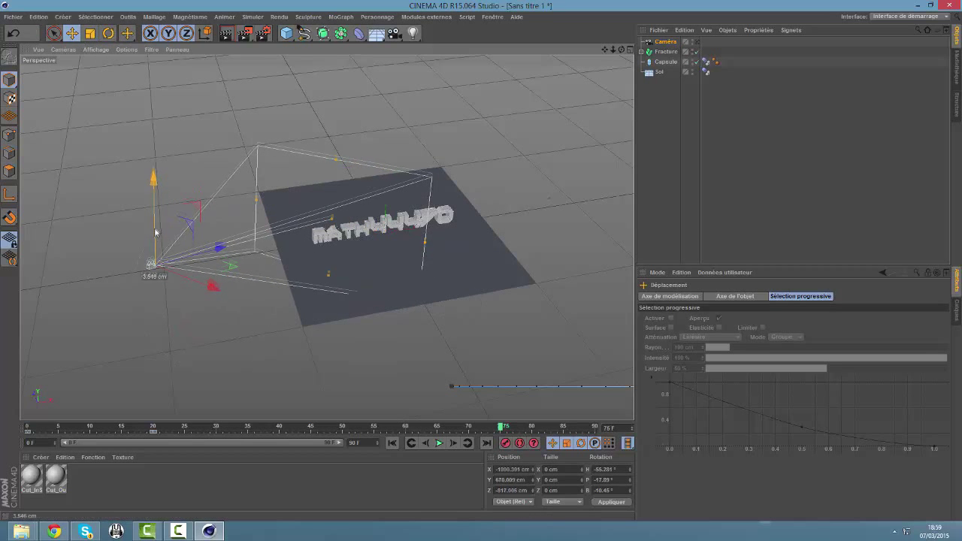
click(109, 33)
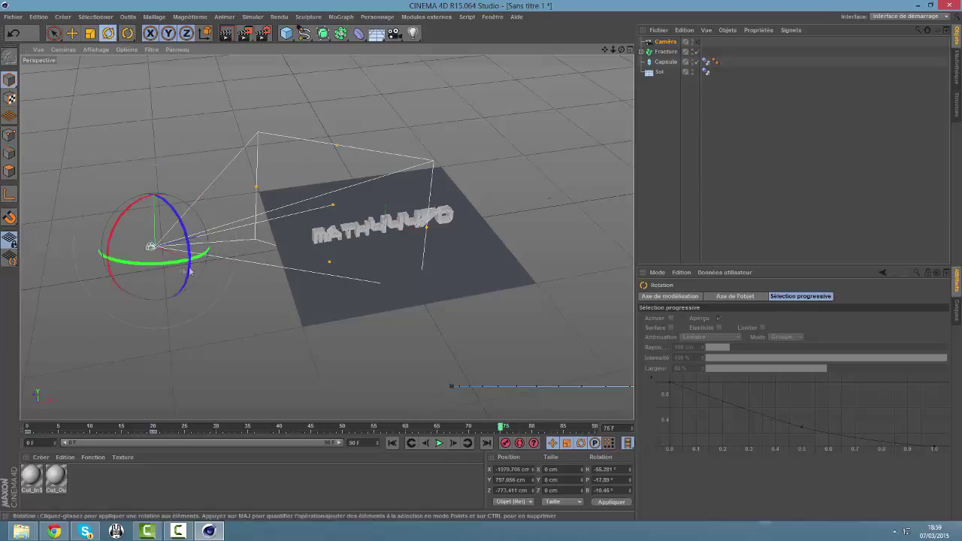
mouse_move(162, 265)
mouse_down()
mouse_move(180, 241)
mouse_move(183, 215)
mouse_up()
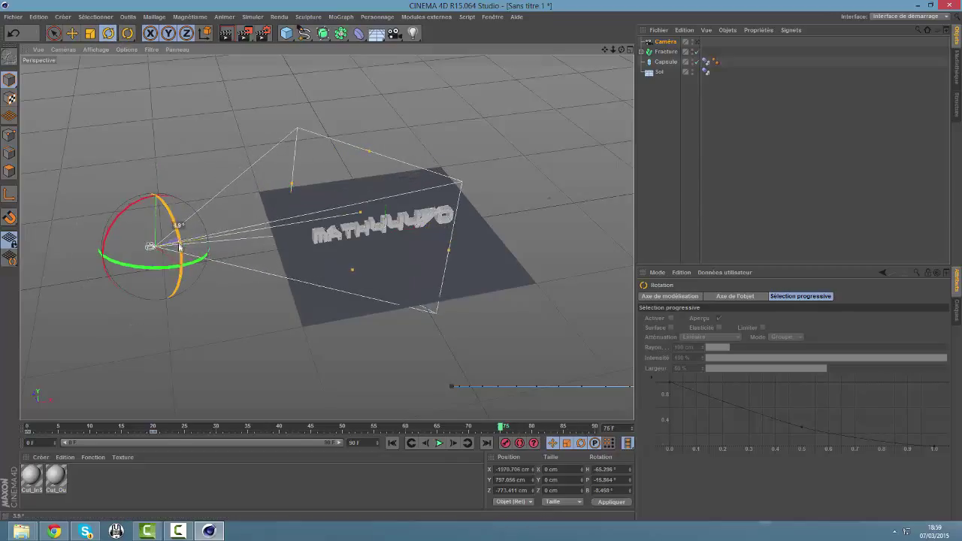
click(695, 42)
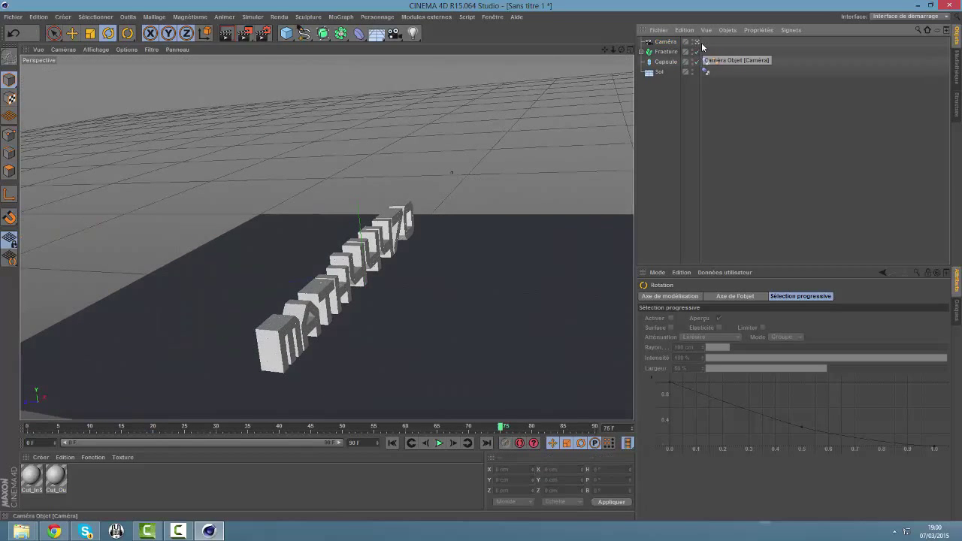
- Tilt the Caméra slightly further down and record a key for its placement
click(696, 42)
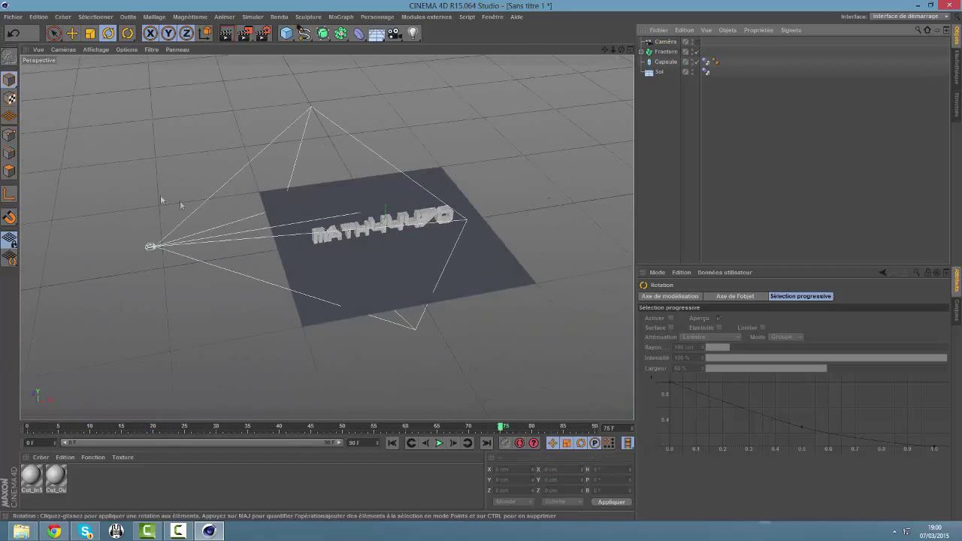
click(664, 42)
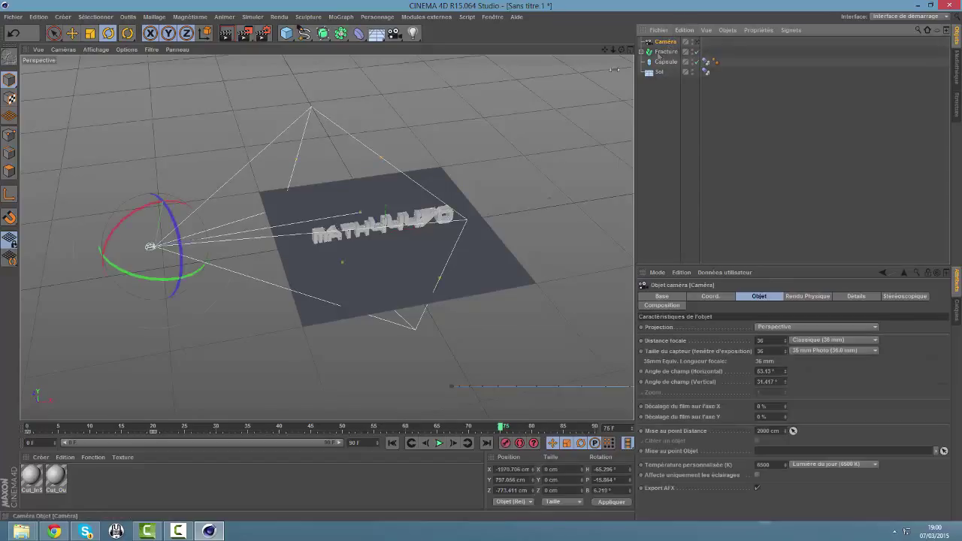
drag(143, 211, 126, 199)
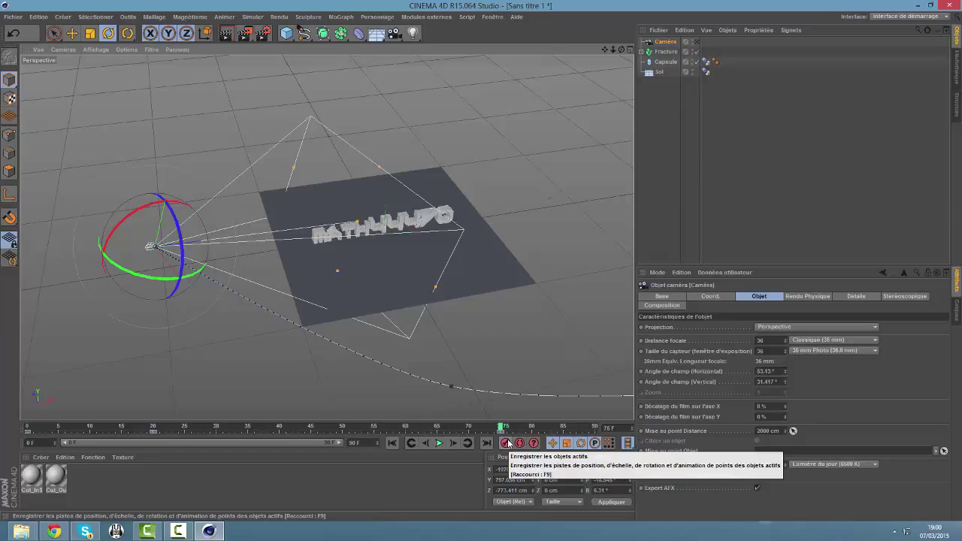
click(507, 443)
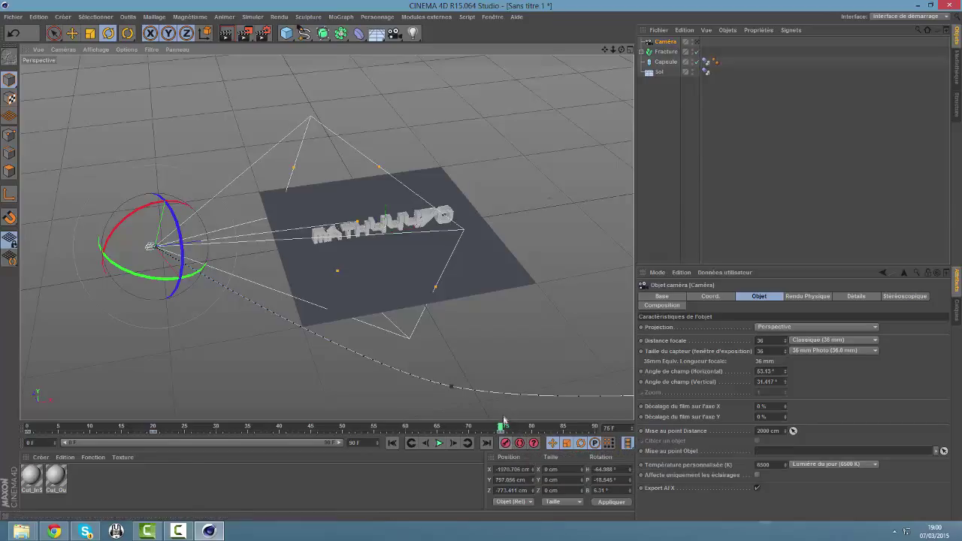
- Move the camera key later to frame 75, preview the path, and return to frame 0
click(285, 433)
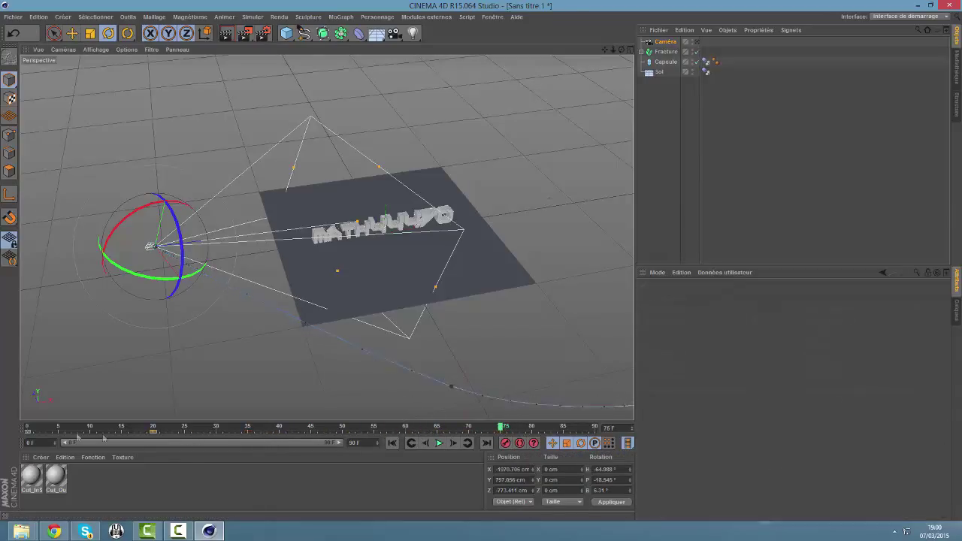
mouse_move(285, 435)
mouse_down()
mouse_move(492, 451)
mouse_move(23, 427)
mouse_up()
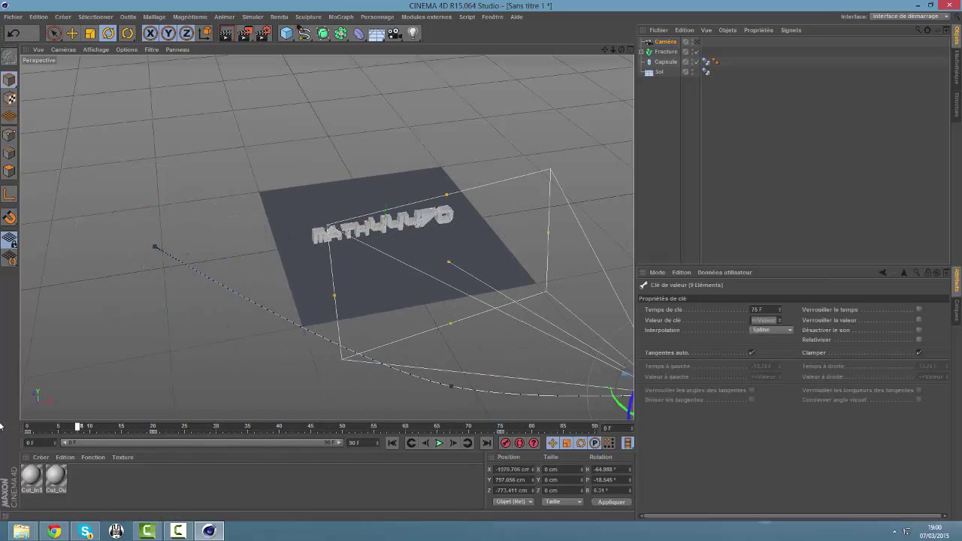
drag(80, 427, 568, 421)
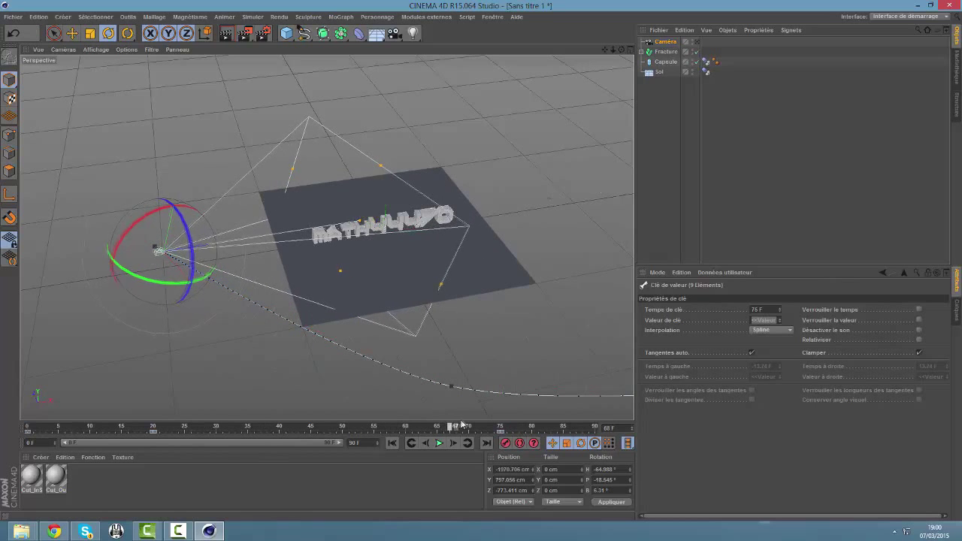
drag(406, 438, 1, 435)
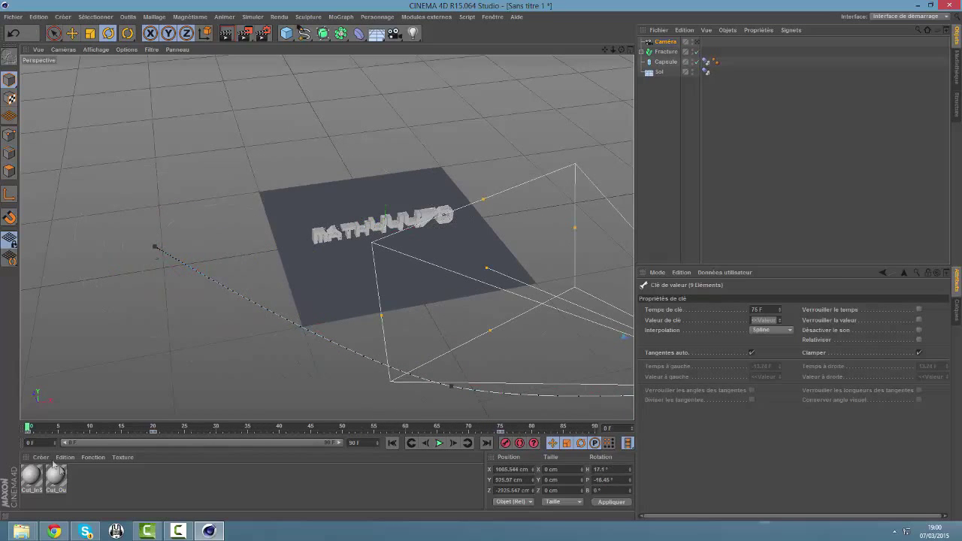
- Set the Cut_InSide material colour to bright blue (0, 144, 255)
click(72, 490)
double_click(31, 476)
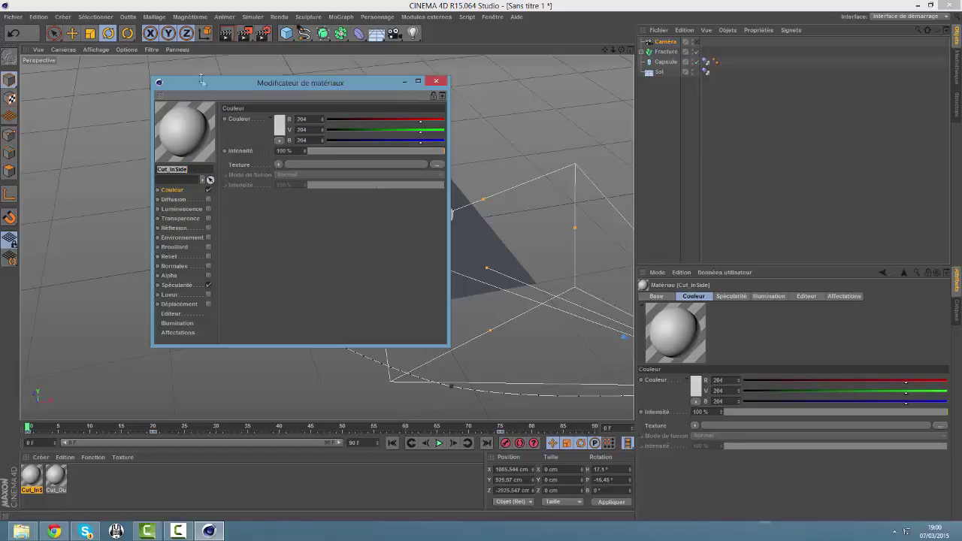
click(281, 126)
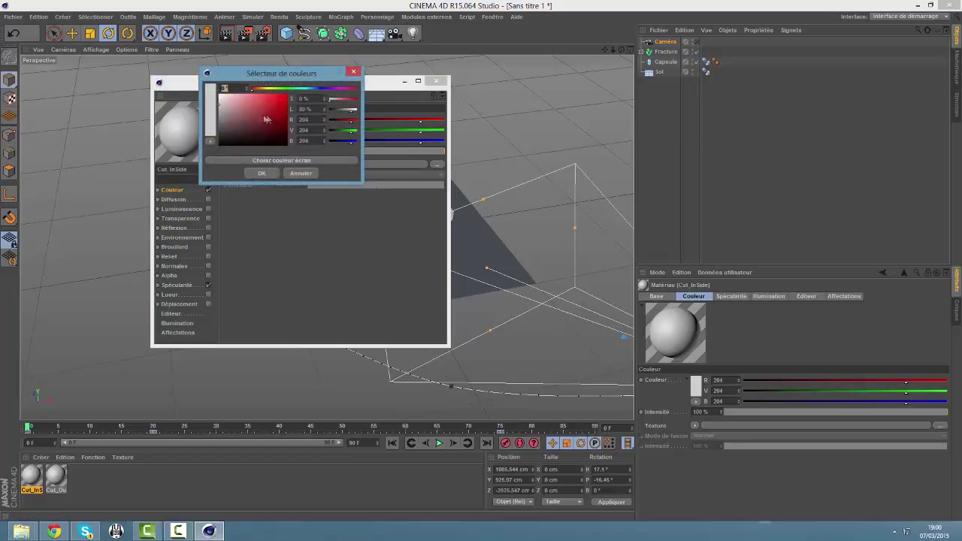
drag(288, 88, 311, 88)
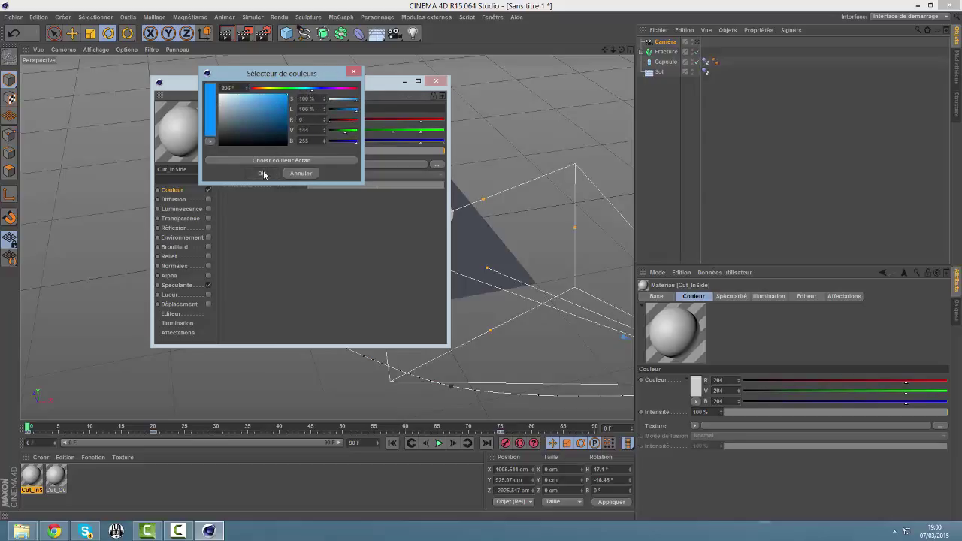
click(262, 172)
- Lower Cut_InSide's reflection intensity to 34%
click(178, 226)
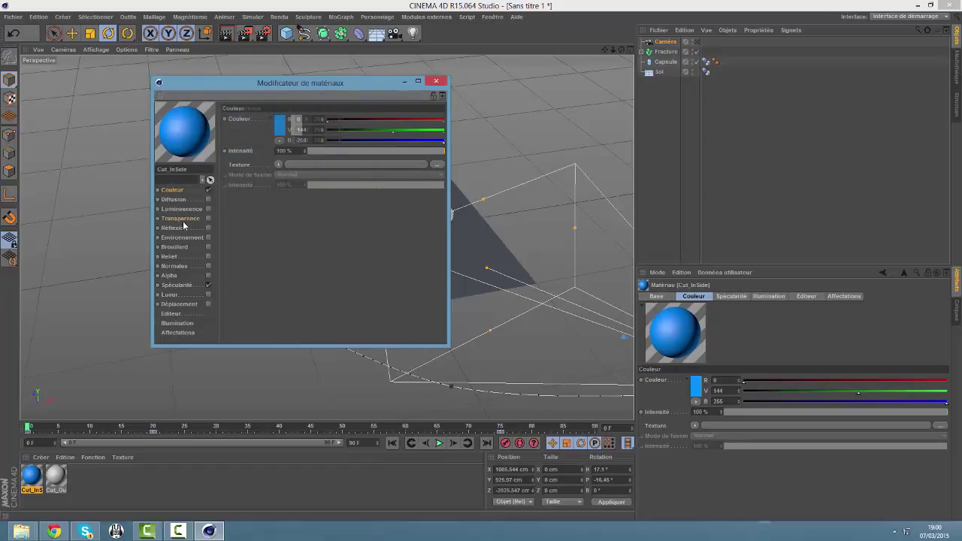
click(355, 151)
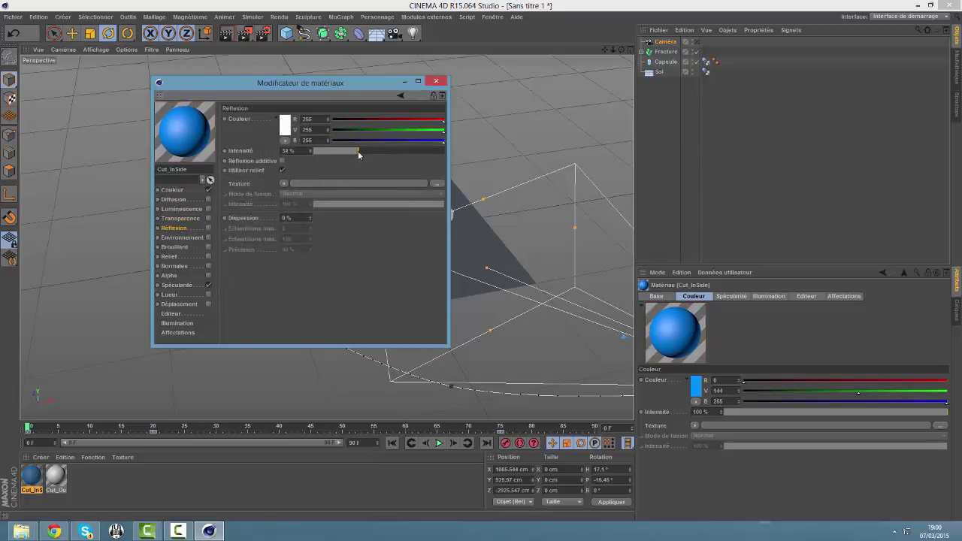
click(436, 82)
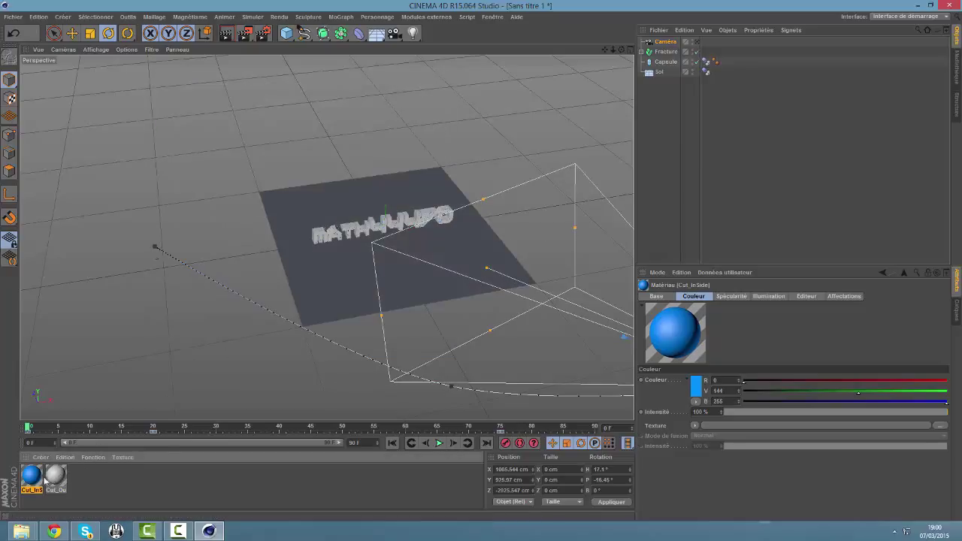
double_click(32, 474)
- Enable reflection on Cut_InSide and colour Cut_OutSide deep blue (0, 51, 255)
click(204, 213)
click(432, 70)
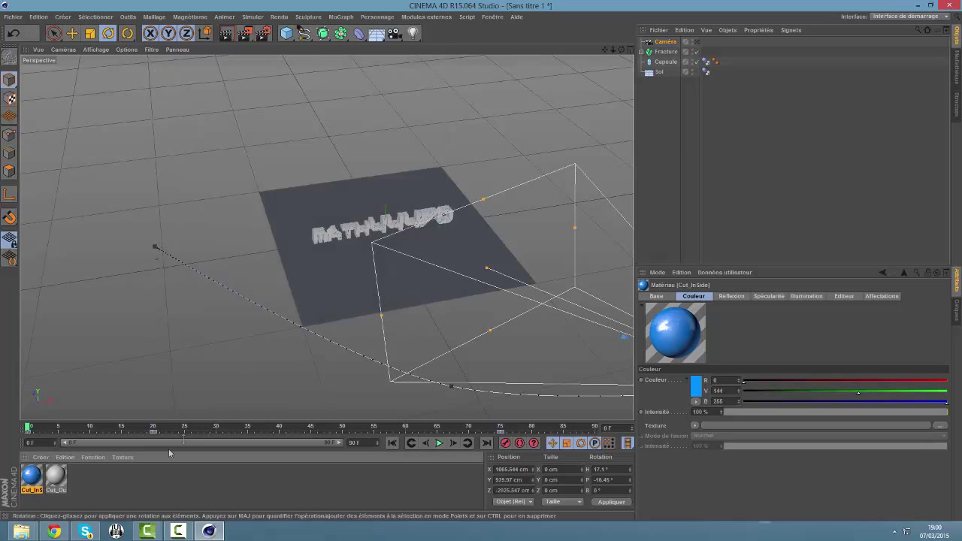
double_click(56, 474)
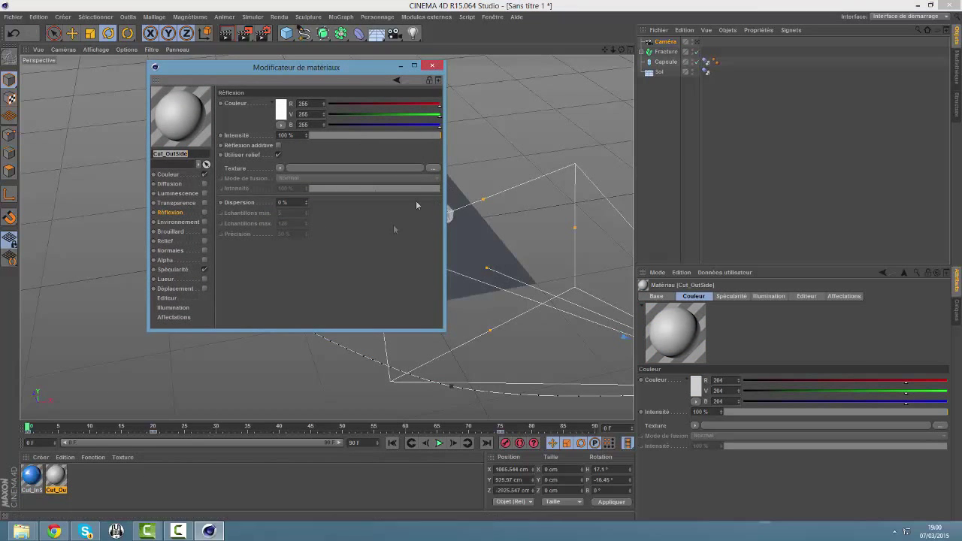
click(168, 174)
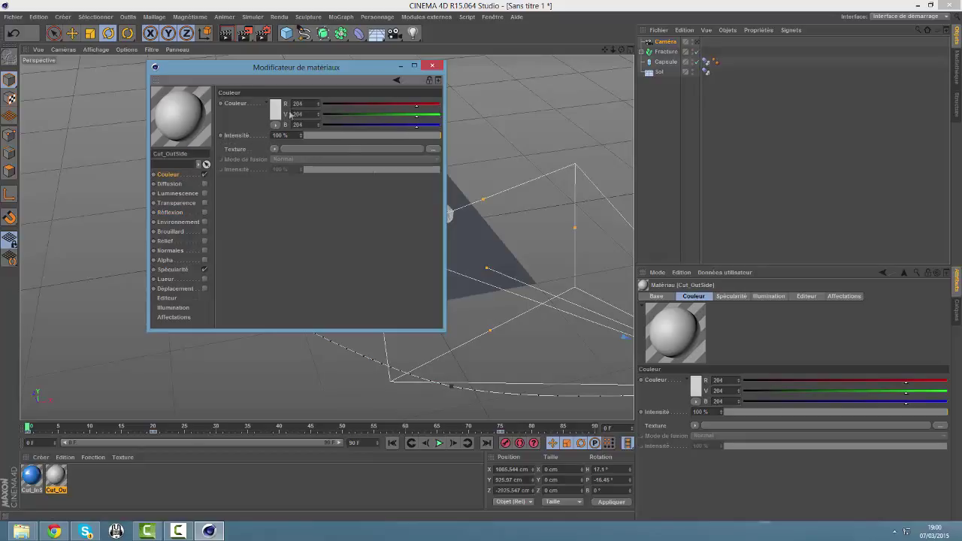
click(278, 115)
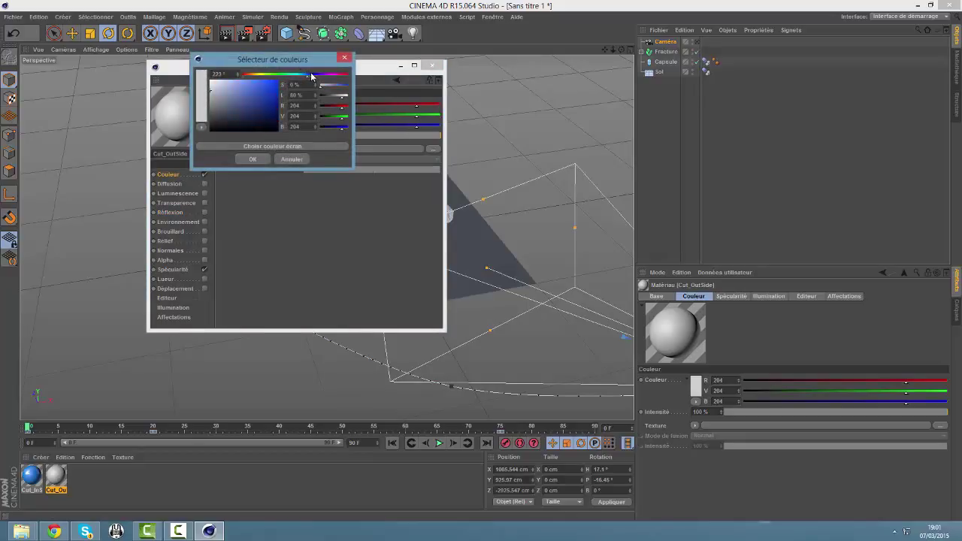
click(328, 75)
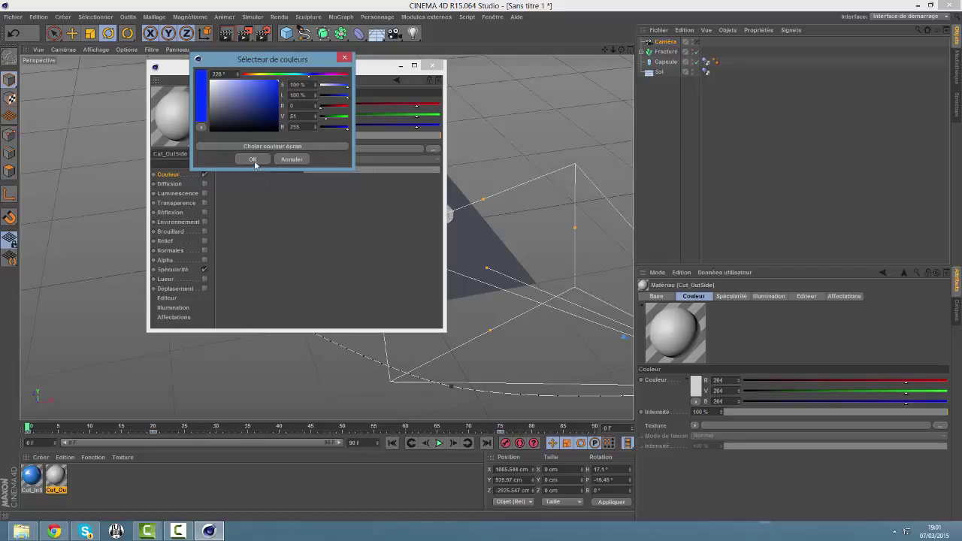
click(253, 159)
- Give Cut_OutSide 29% reflection, render a preview, and select the floor Sol
click(204, 212)
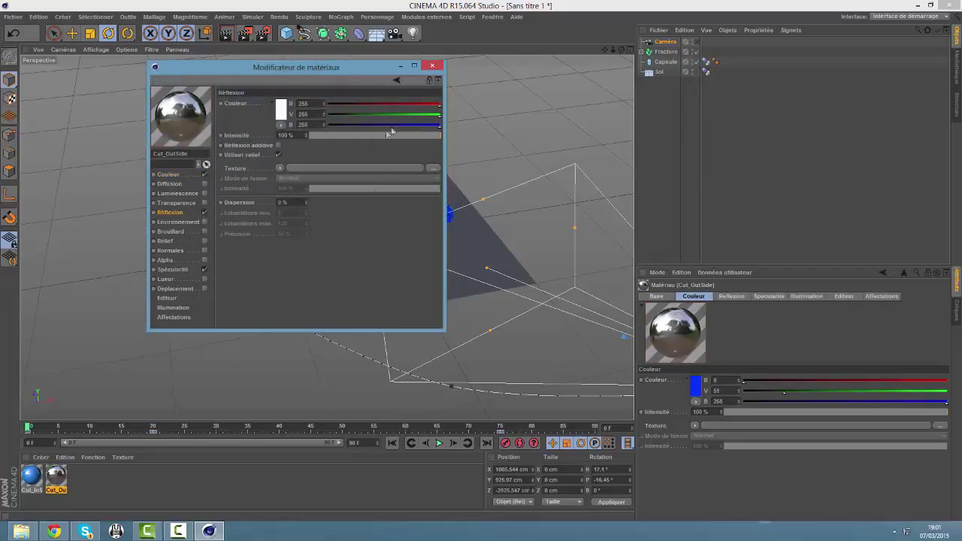
drag(390, 135, 347, 137)
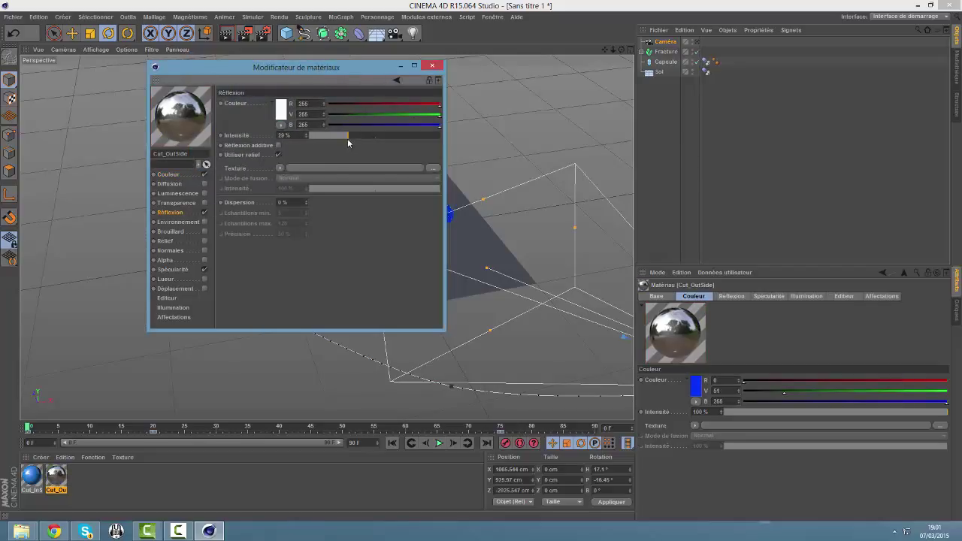
click(432, 66)
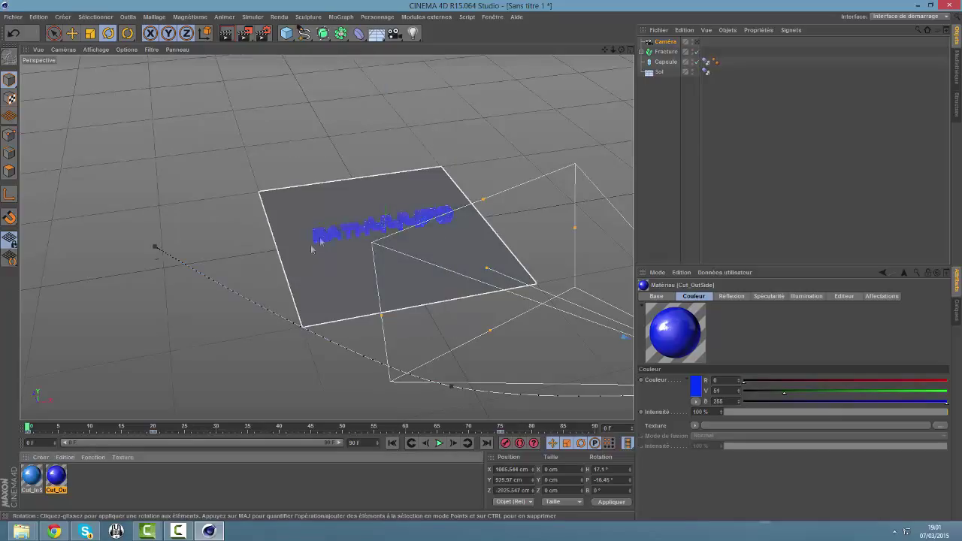
click(225, 33)
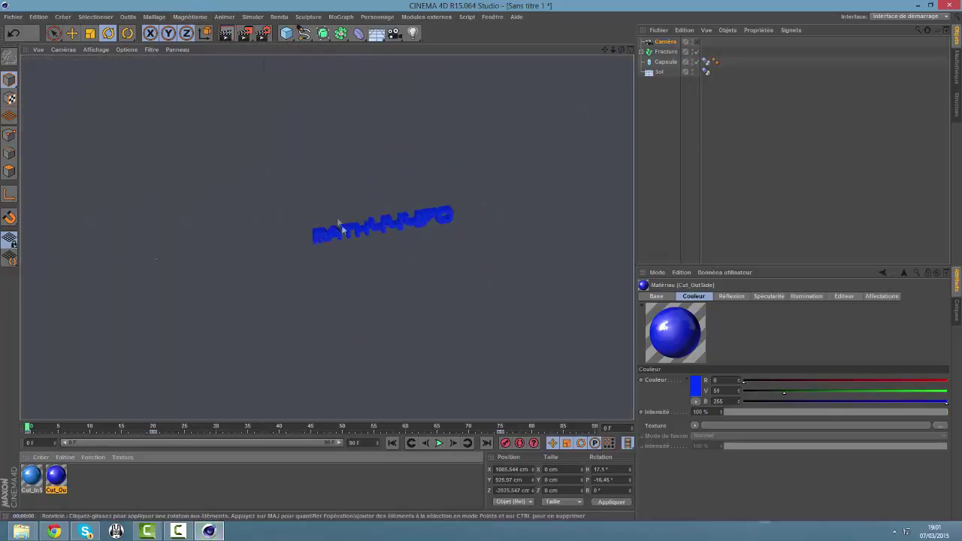
click(358, 268)
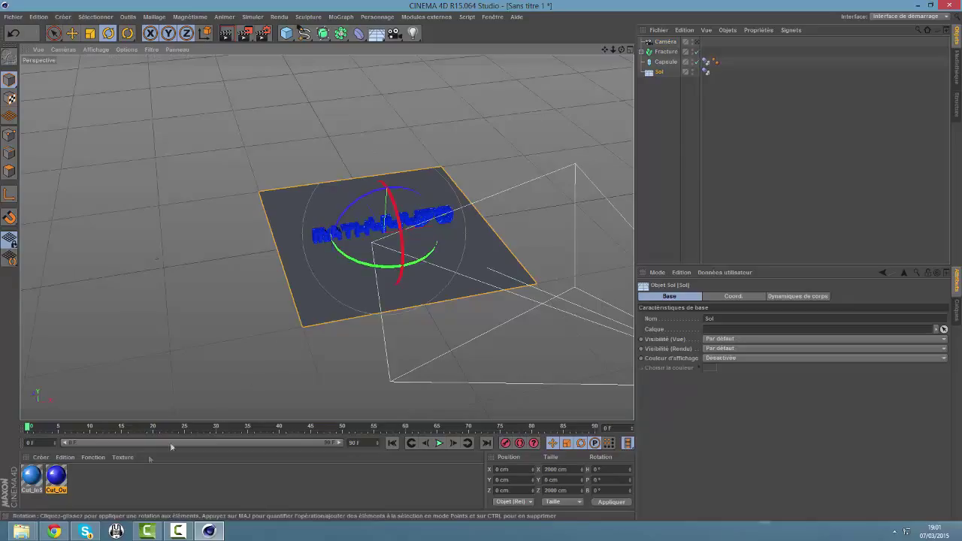
double_click(80, 478)
- Make the new Mat material black with black luminescence at 30%
double_click(31, 475)
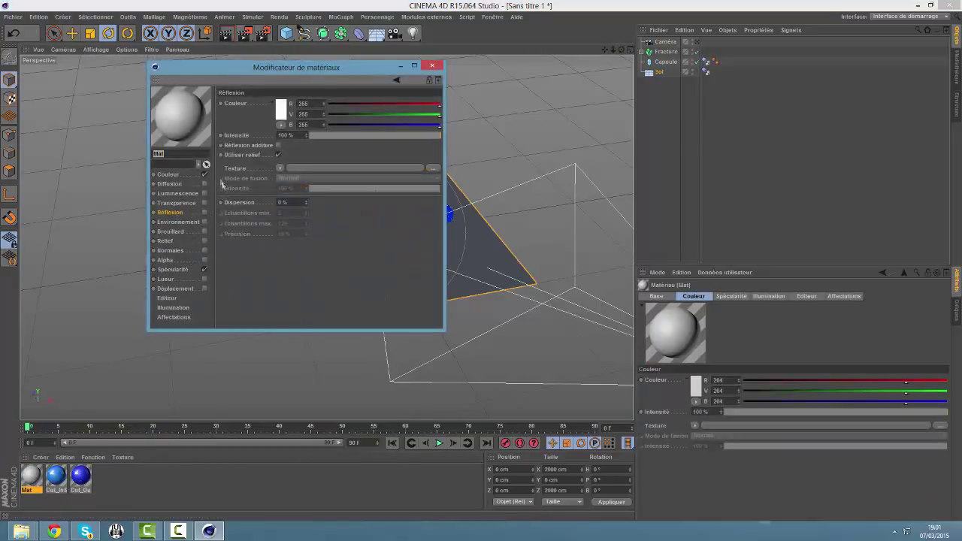
click(173, 174)
click(276, 107)
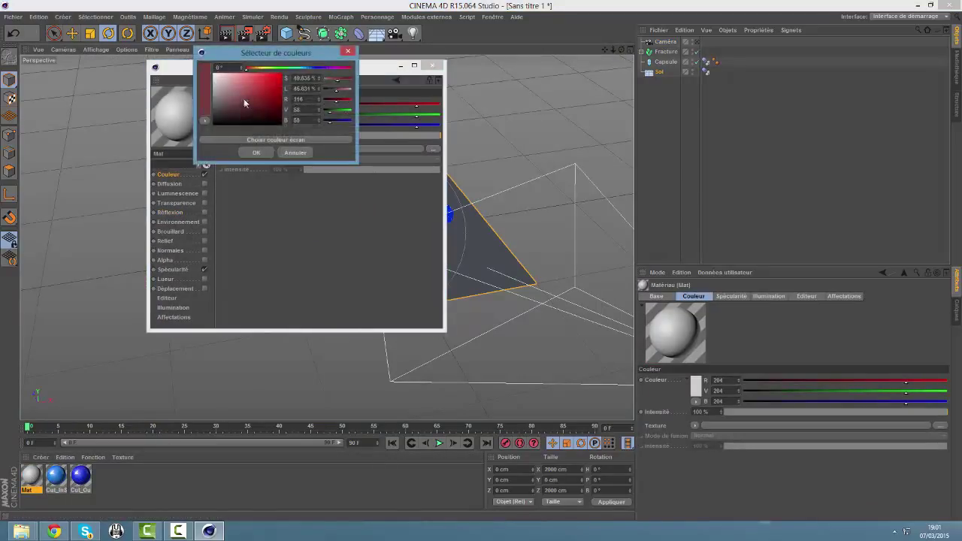
click(253, 152)
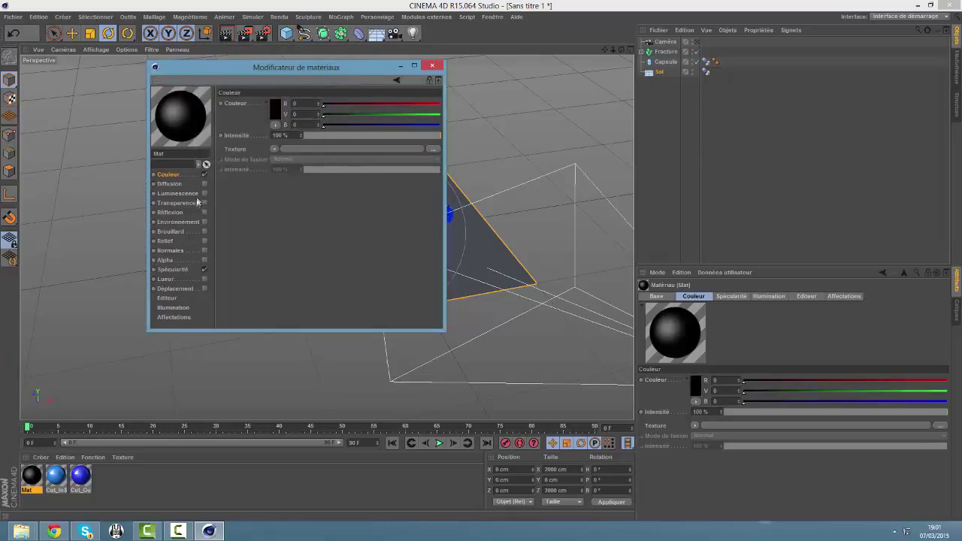
click(204, 193)
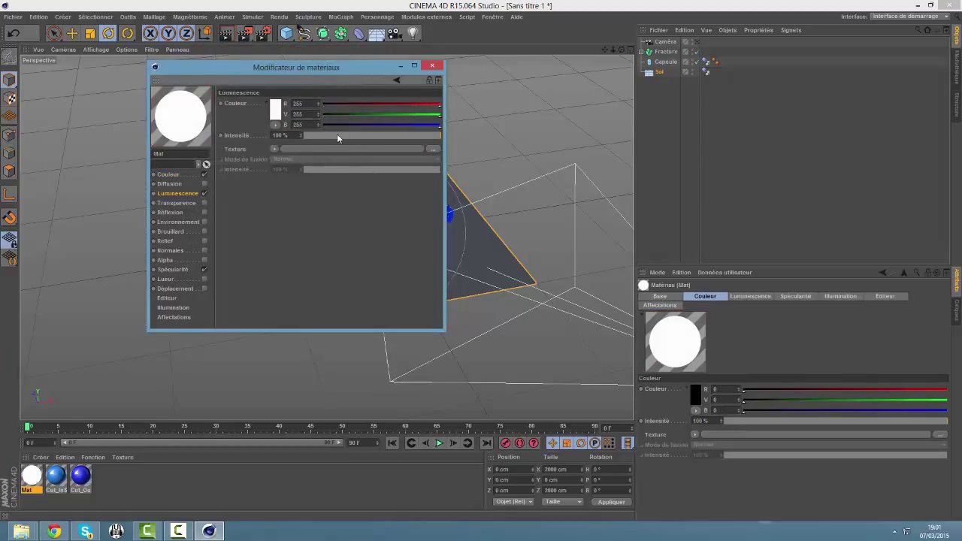
click(275, 109)
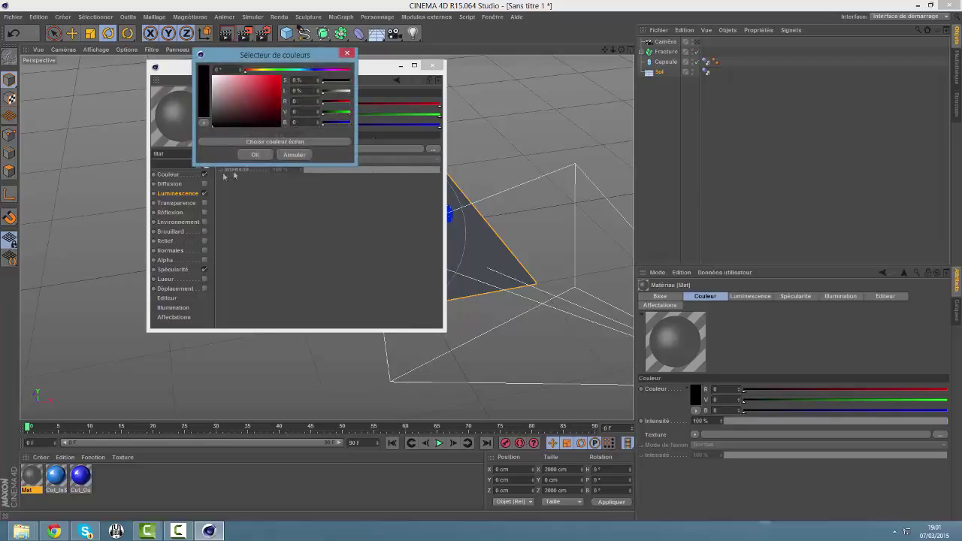
click(255, 154)
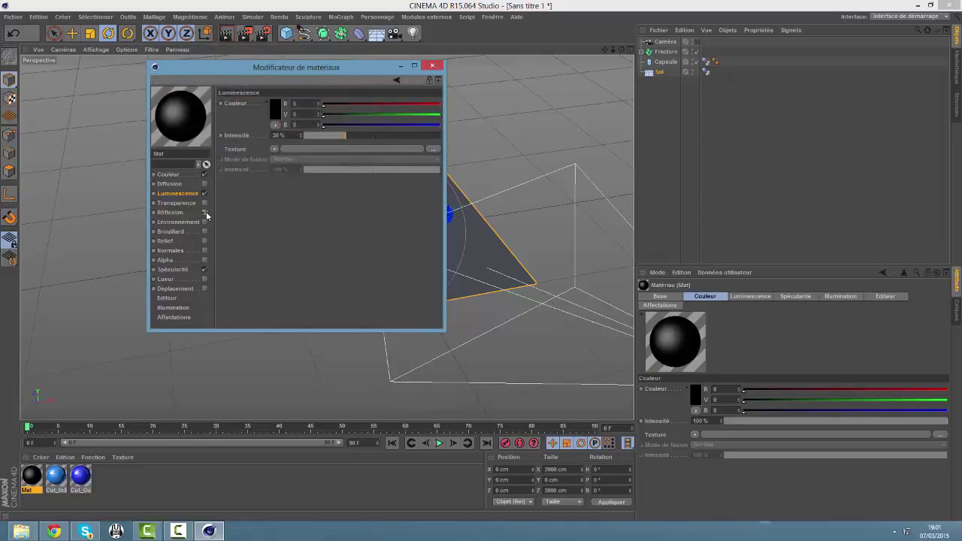
- Give Mat 20% reflection and apply it to the Capsule object
click(205, 212)
drag(439, 135, 348, 135)
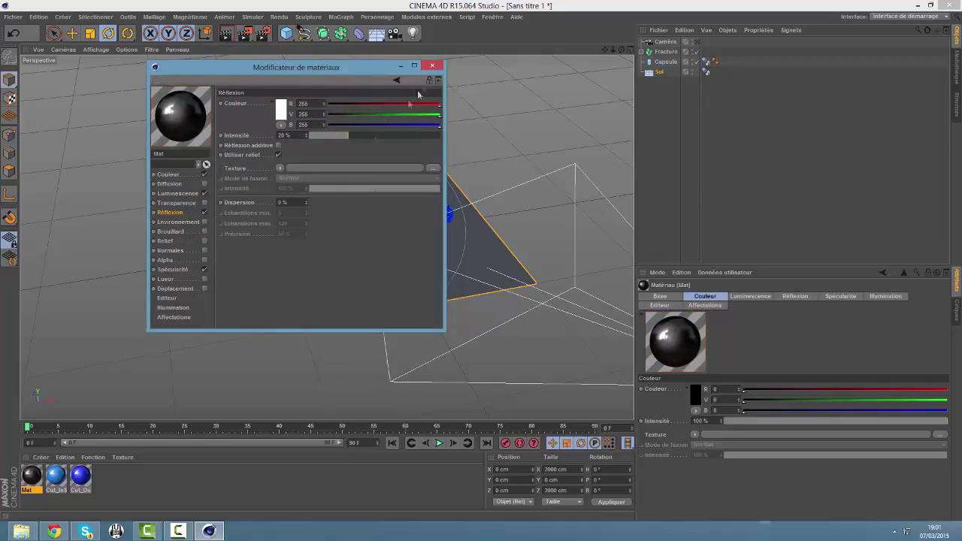
click(432, 65)
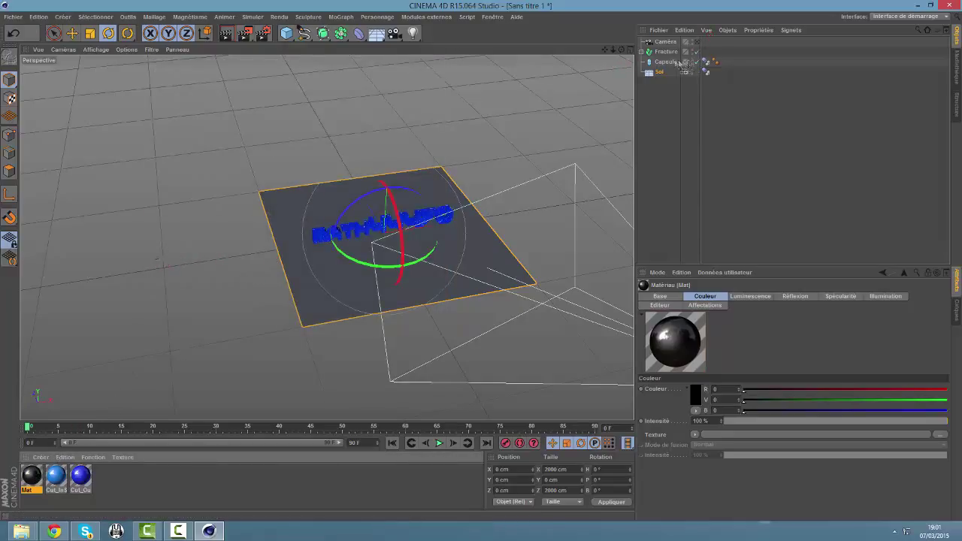
drag(679, 63, 671, 63)
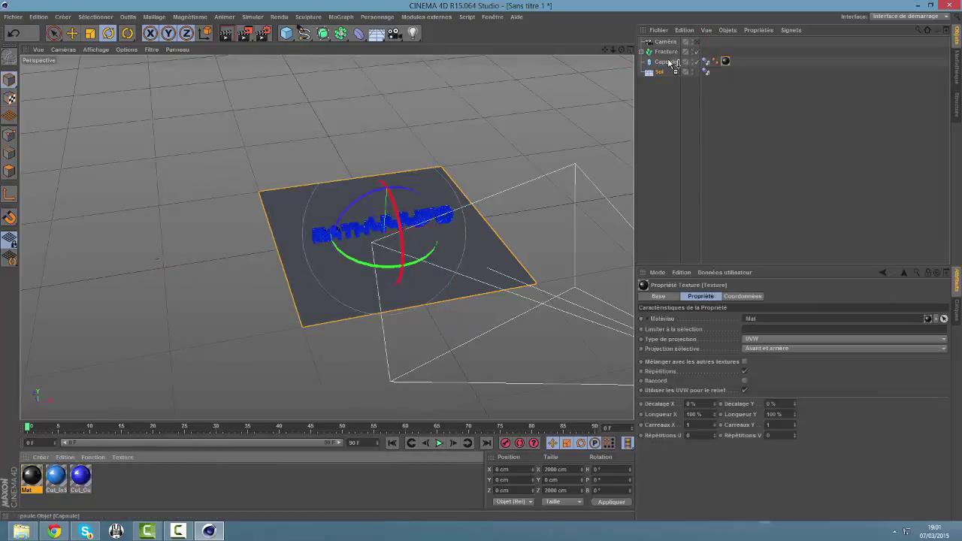
click(669, 140)
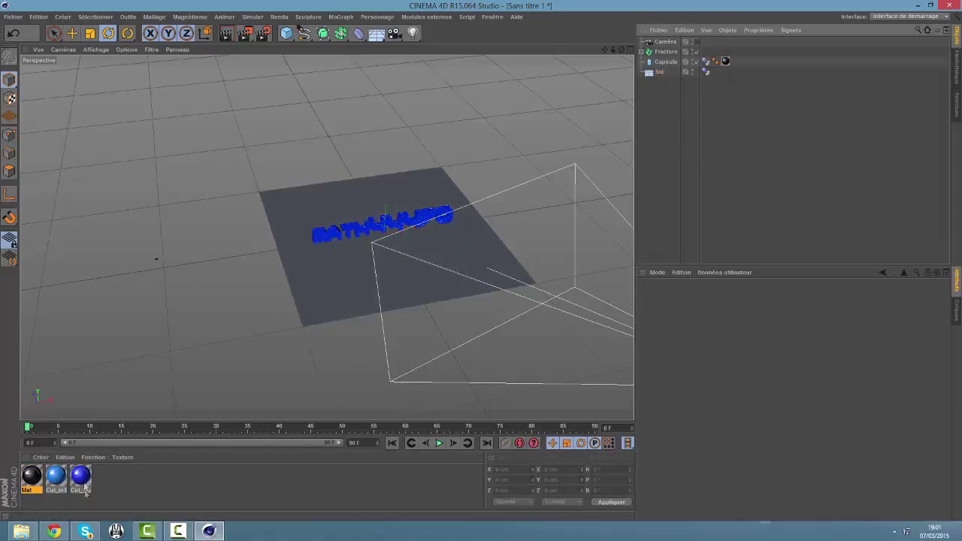
- Create a new material Mat.1 with a pure white colour (255, 255, 255)
double_click(113, 485)
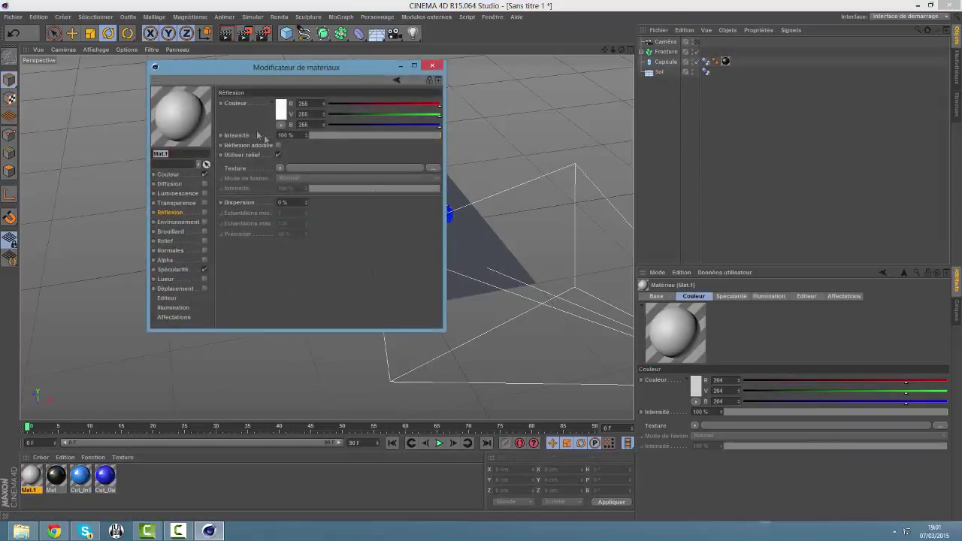
click(168, 175)
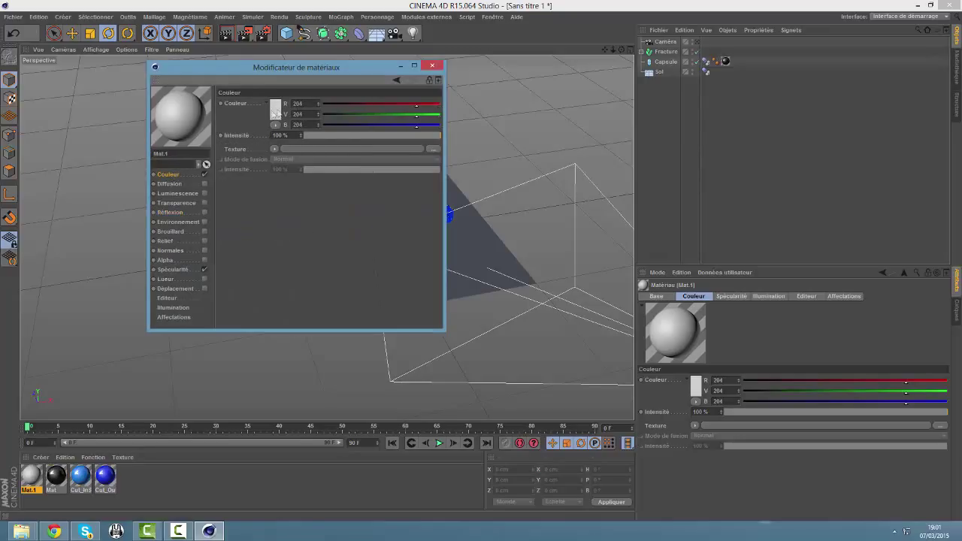
click(277, 113)
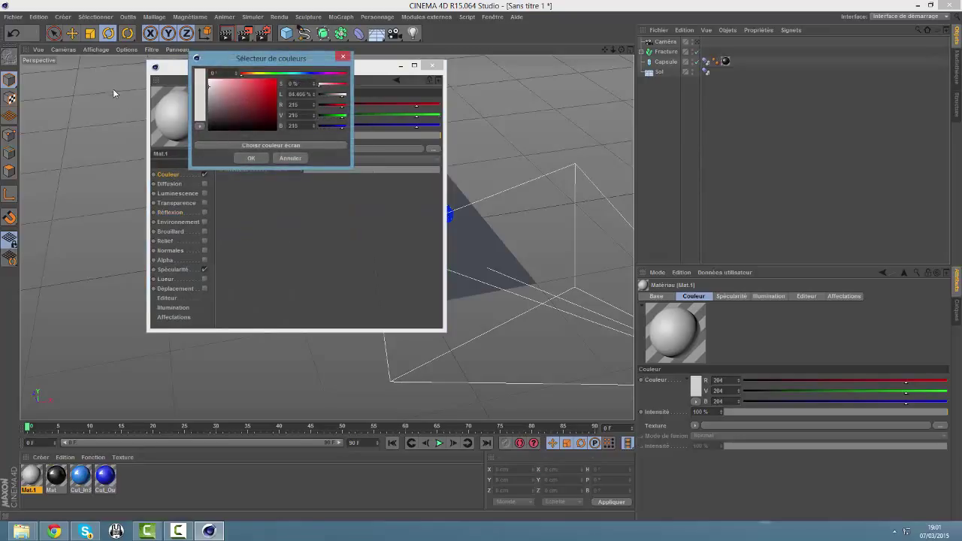
click(210, 80)
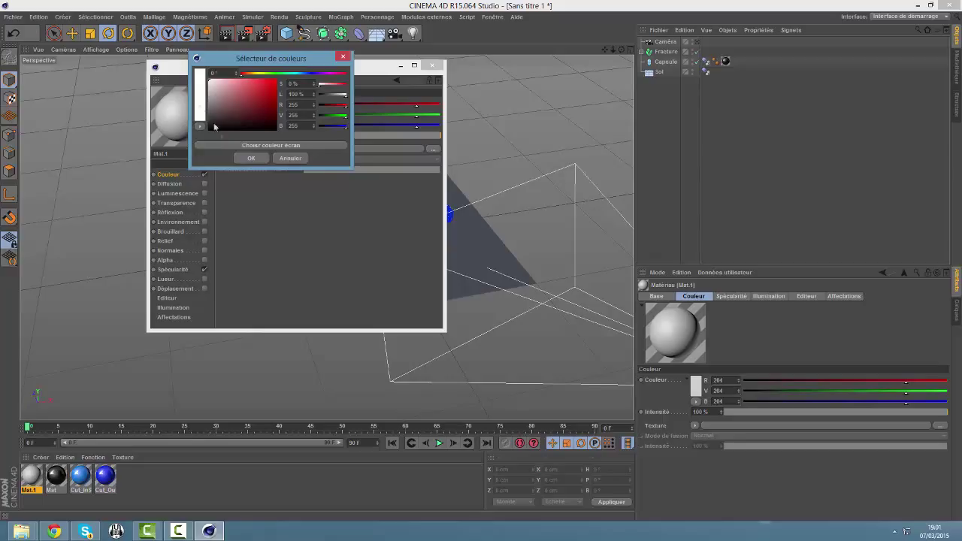
click(245, 157)
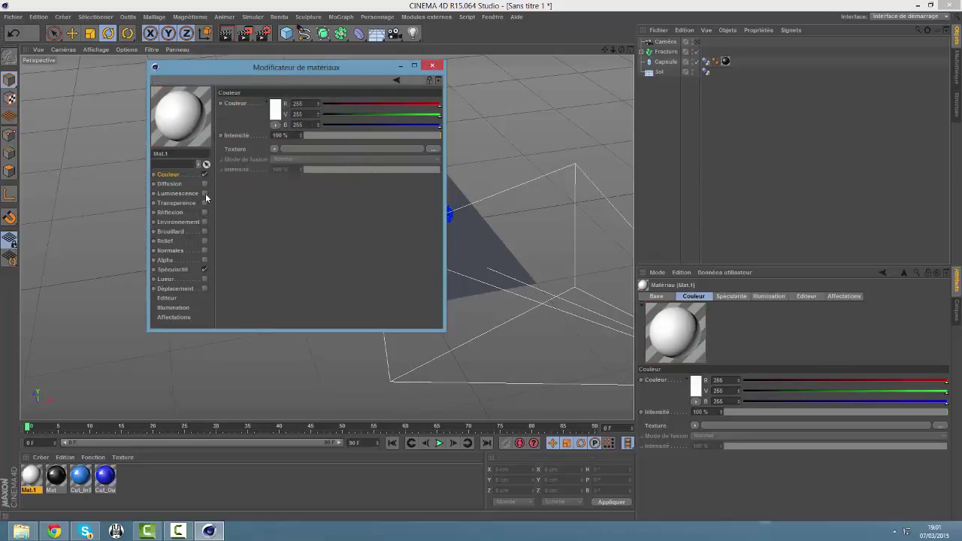
click(203, 193)
- Give Mat.1 61% reflection and apply it to the floor Sol
click(204, 213)
click(365, 136)
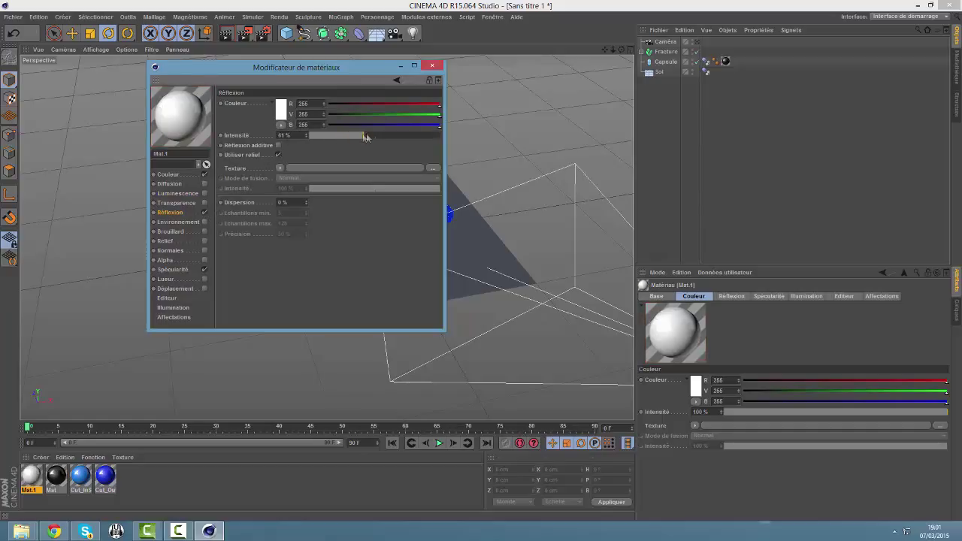
click(432, 65)
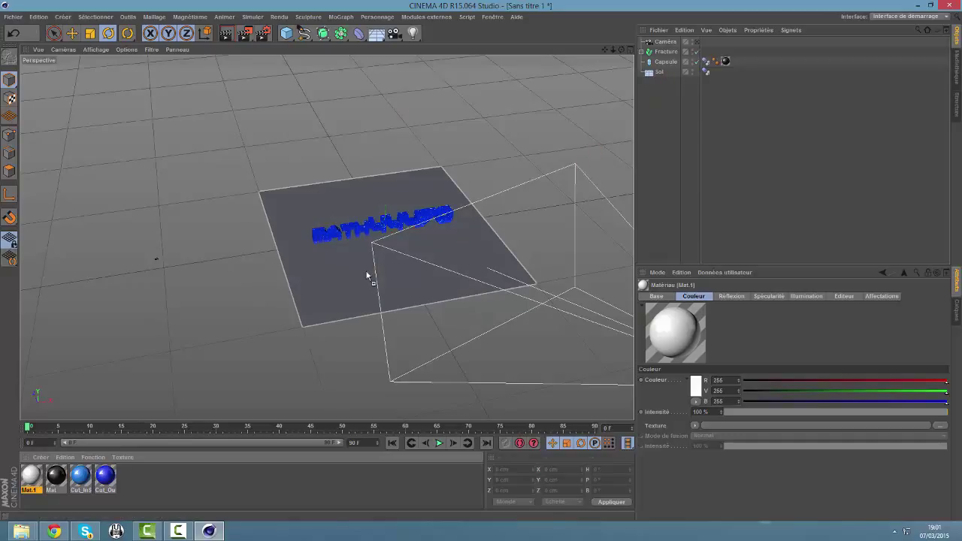
drag(30, 475, 363, 278)
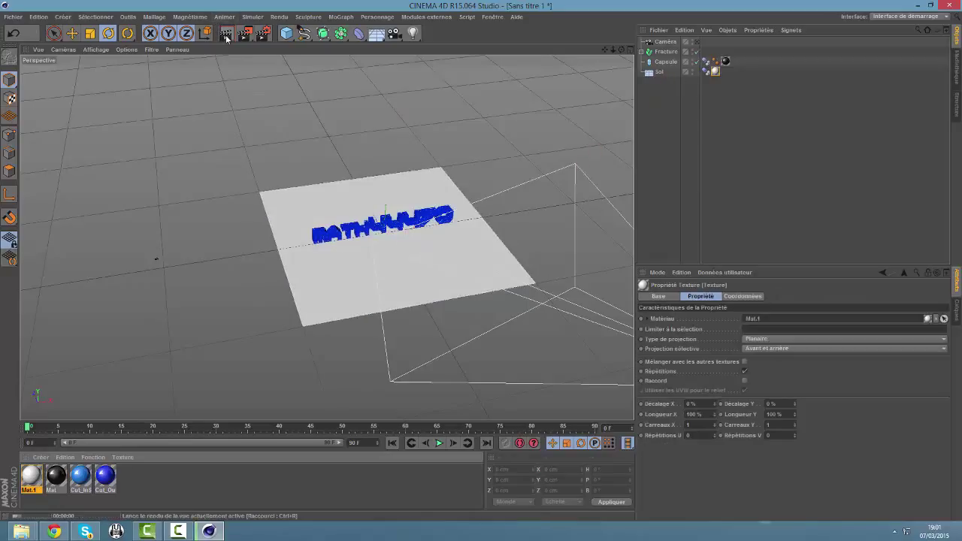
- Render a preview, zoom in on the white floor and text, and browse Light and Studio Setups presets
click(226, 34)
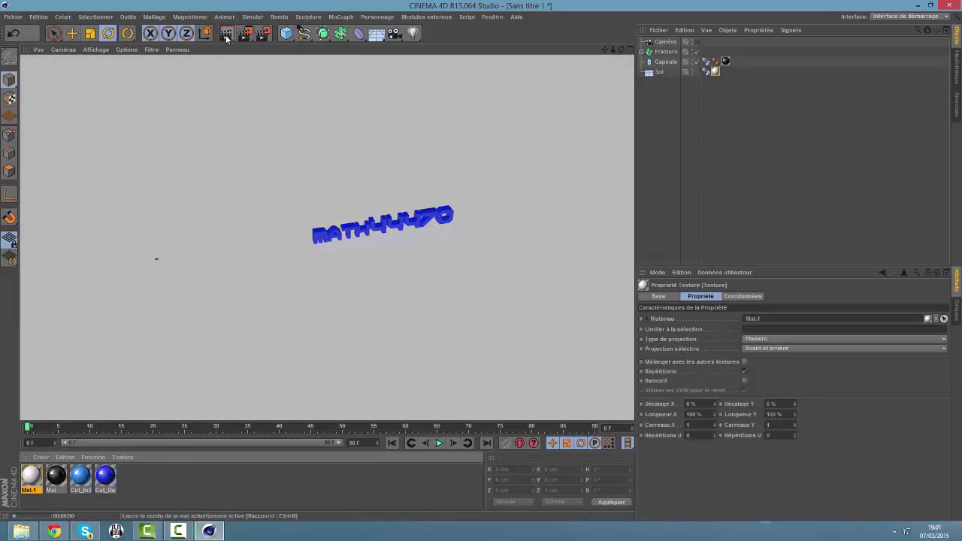
click(262, 112)
drag(615, 49, 631, 52)
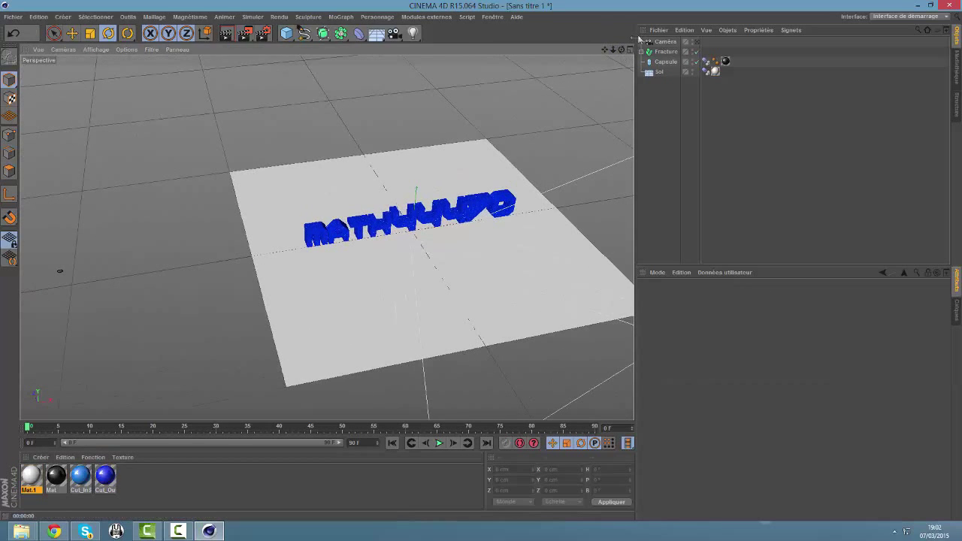
click(668, 30)
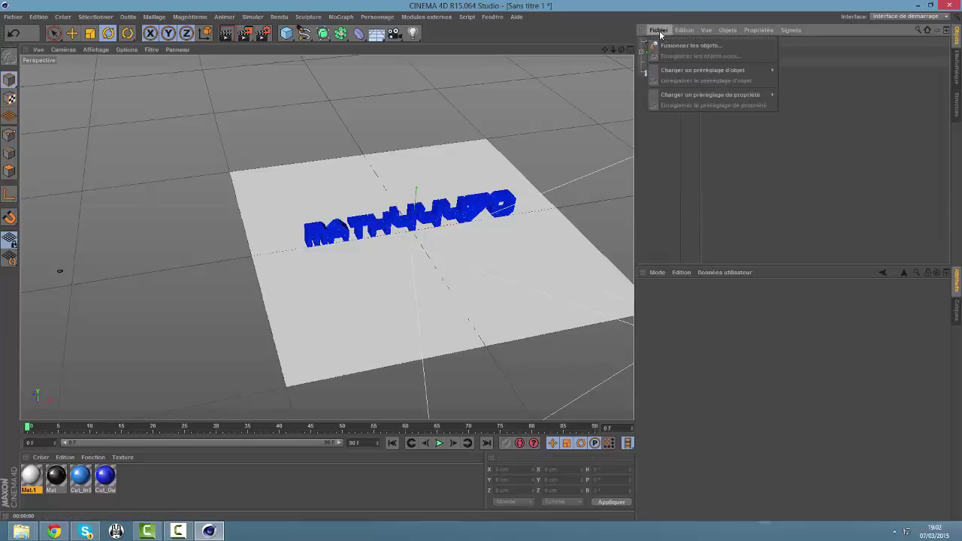
mouse_move(702, 70)
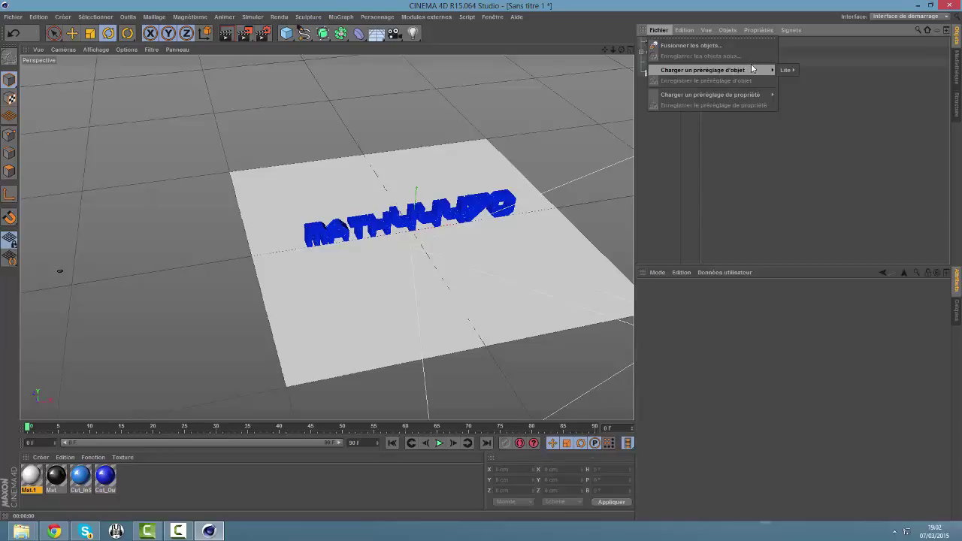
mouse_move(785, 69)
mouse_move(832, 91)
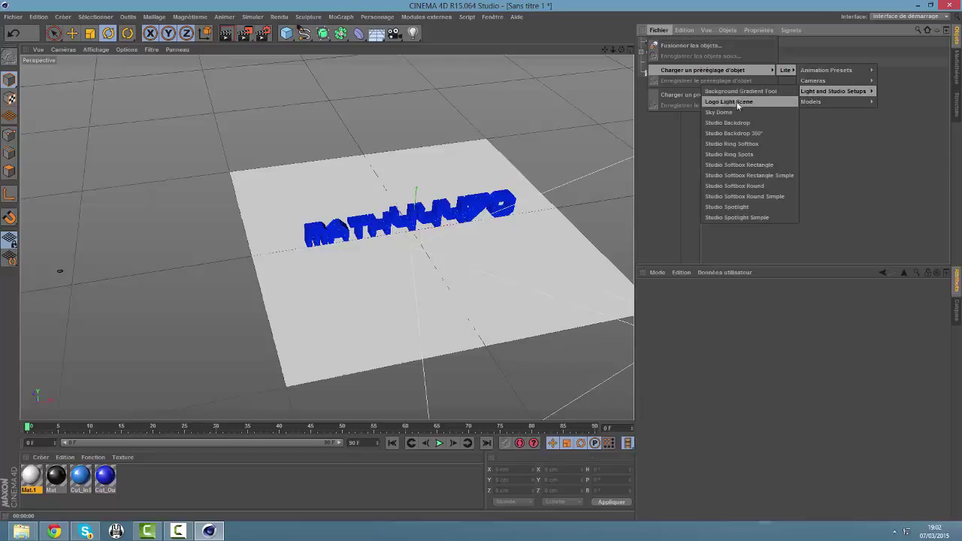
- Load the Studio Ring Softbox preset, raise it above the floor, and set a 750 cm display radius
click(729, 143)
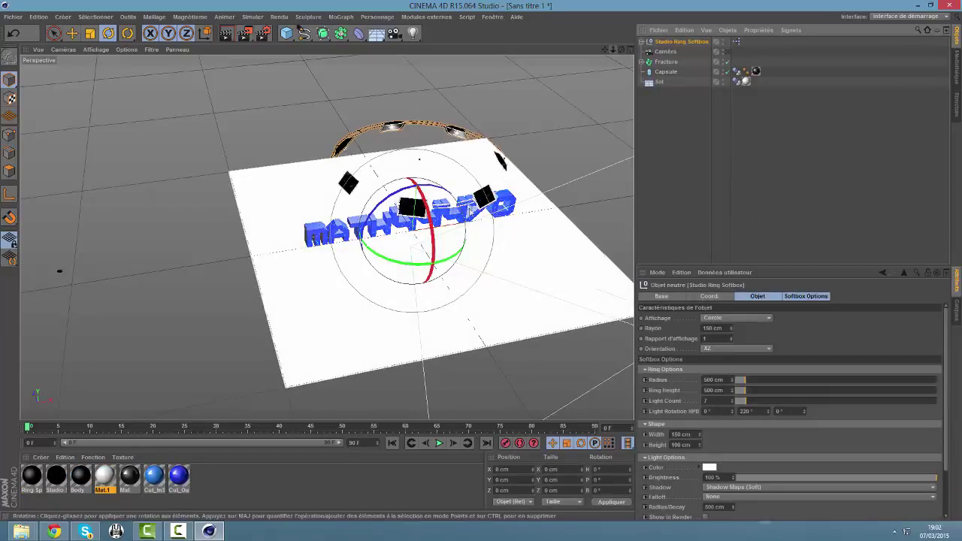
click(72, 33)
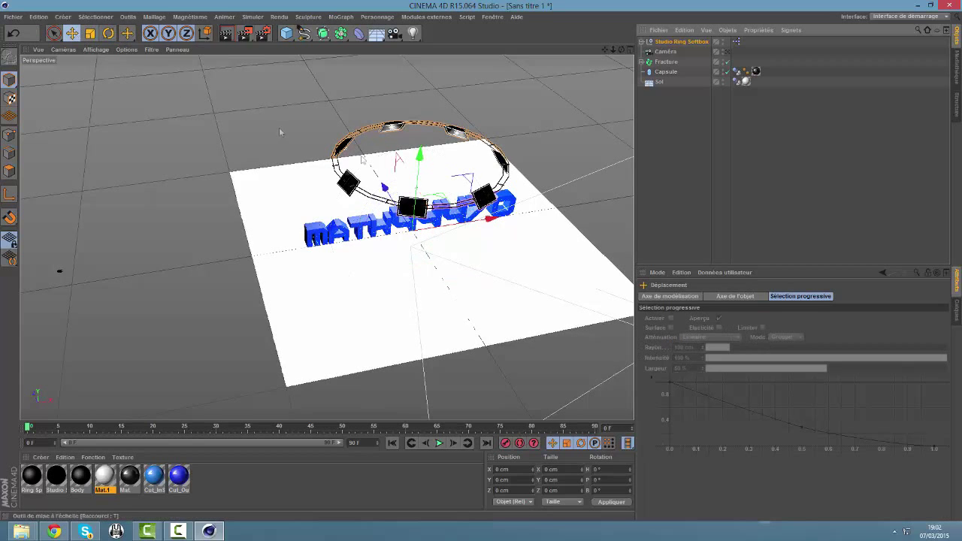
drag(415, 167, 417, 84)
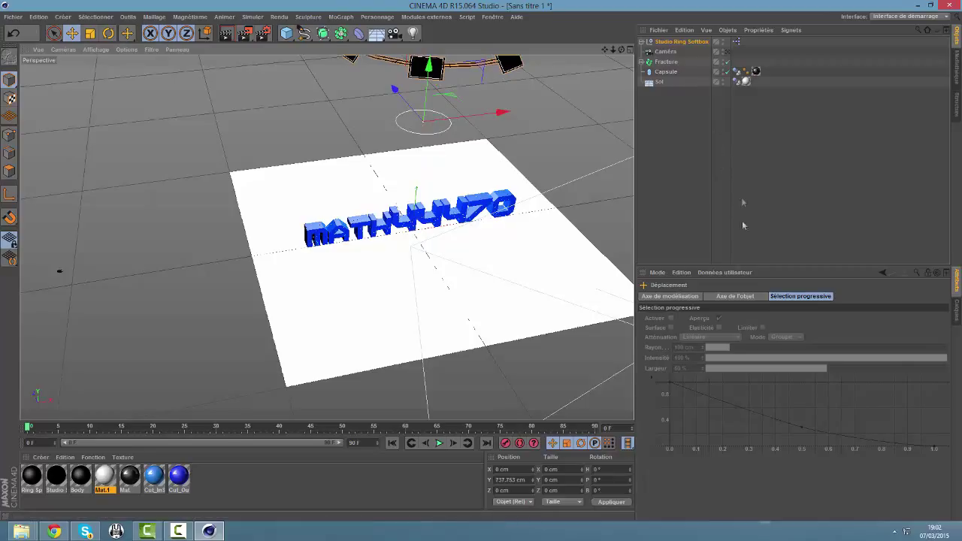
click(680, 41)
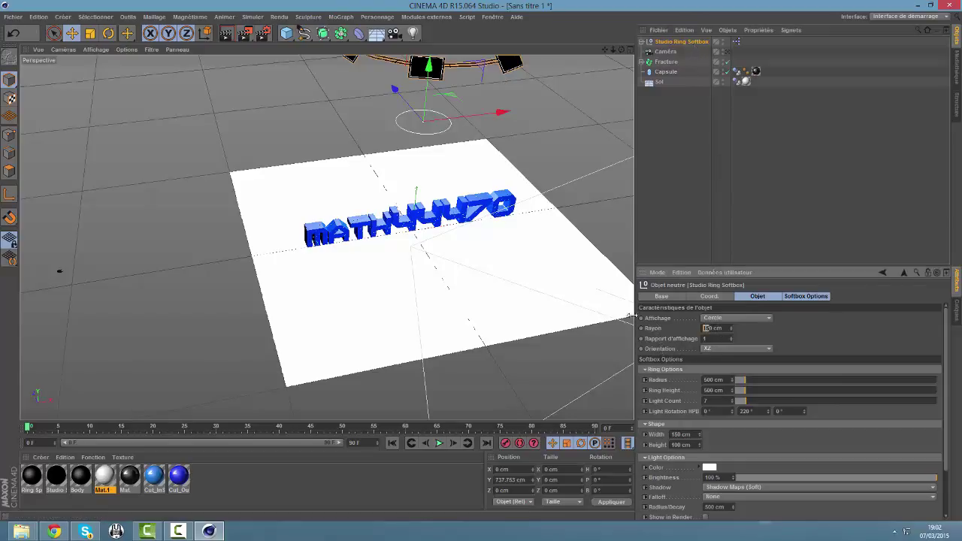
text(5)
key(Return)
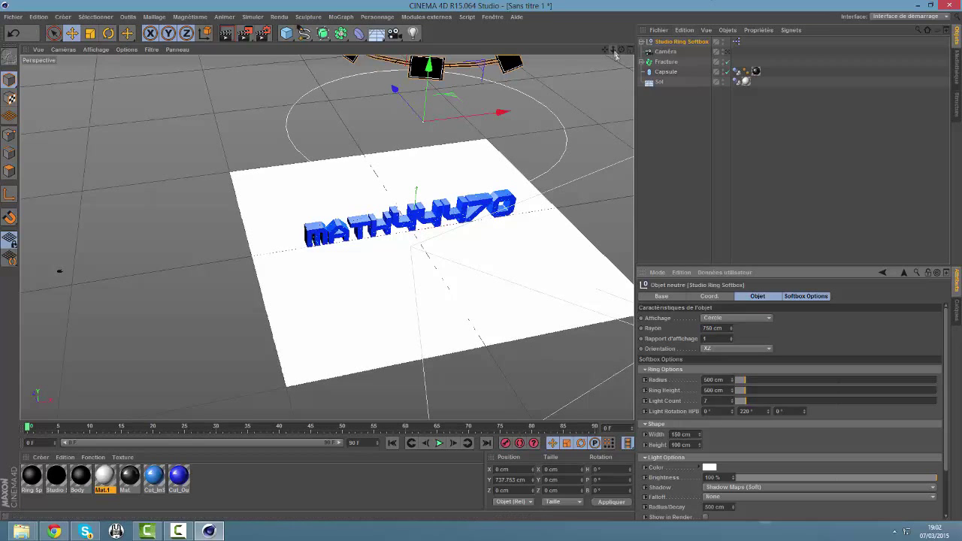
- Enlarge the light ring and set its radius to 250 cm
mouse_move(749, 386)
mouse_down()
mouse_move(786, 379)
mouse_move(780, 392)
mouse_up()
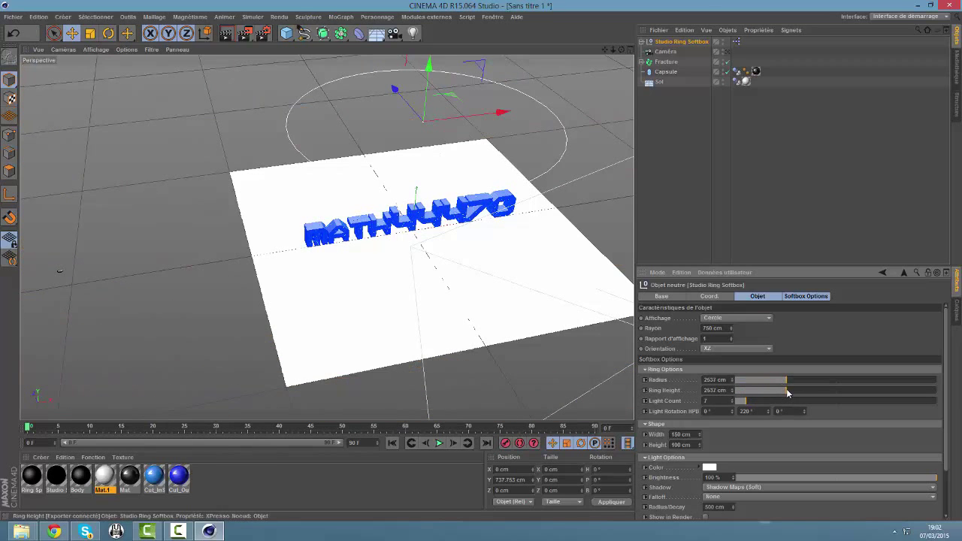
drag(613, 49, 593, 49)
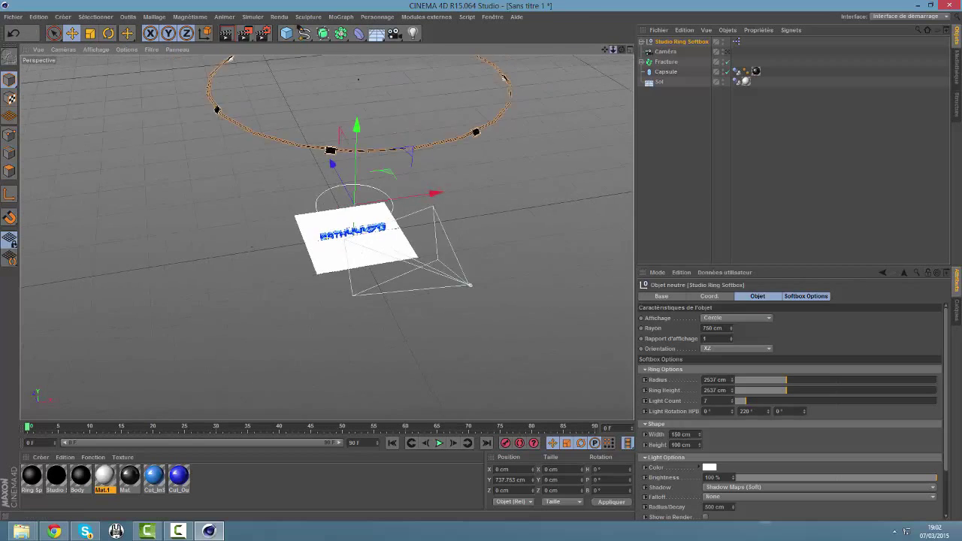
scroll(326, 238, up, 5)
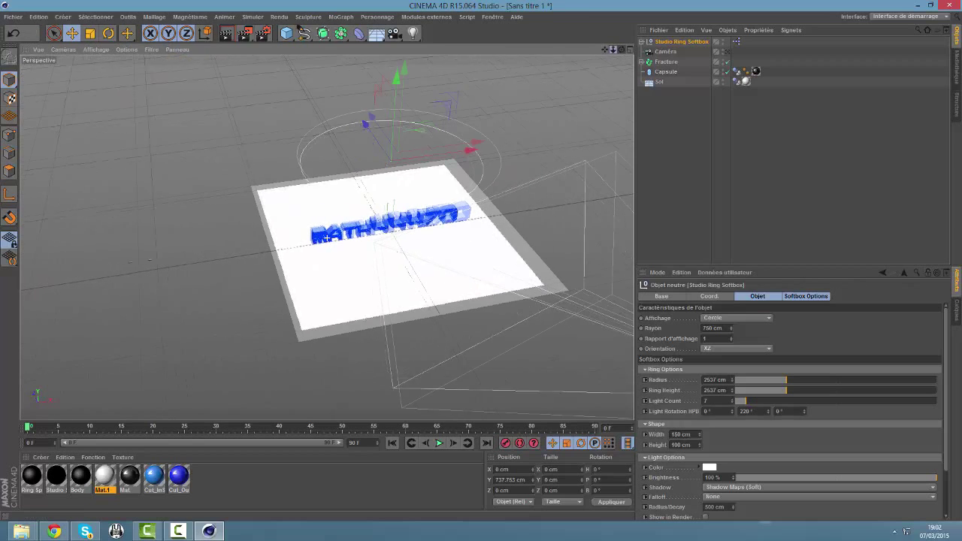
scroll(315, 237, up, 2)
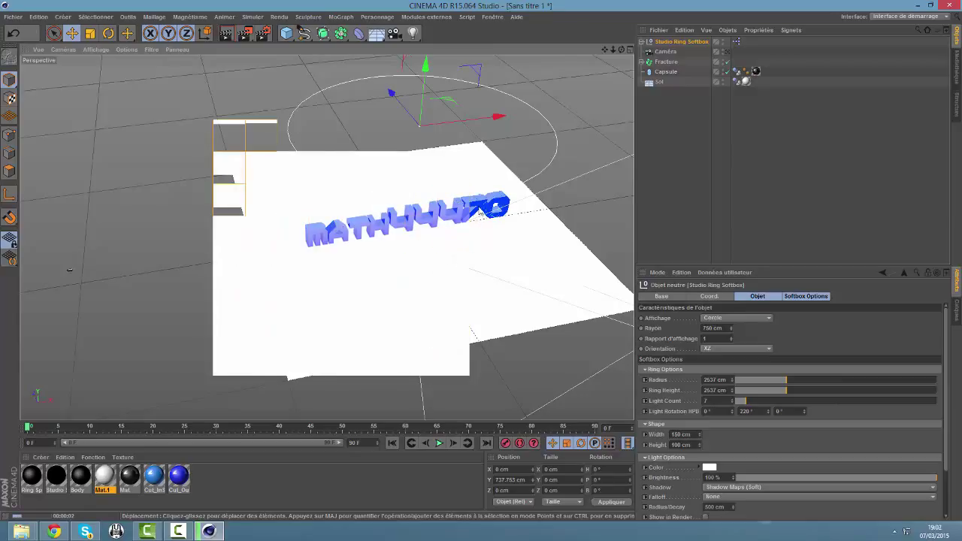
click(488, 242)
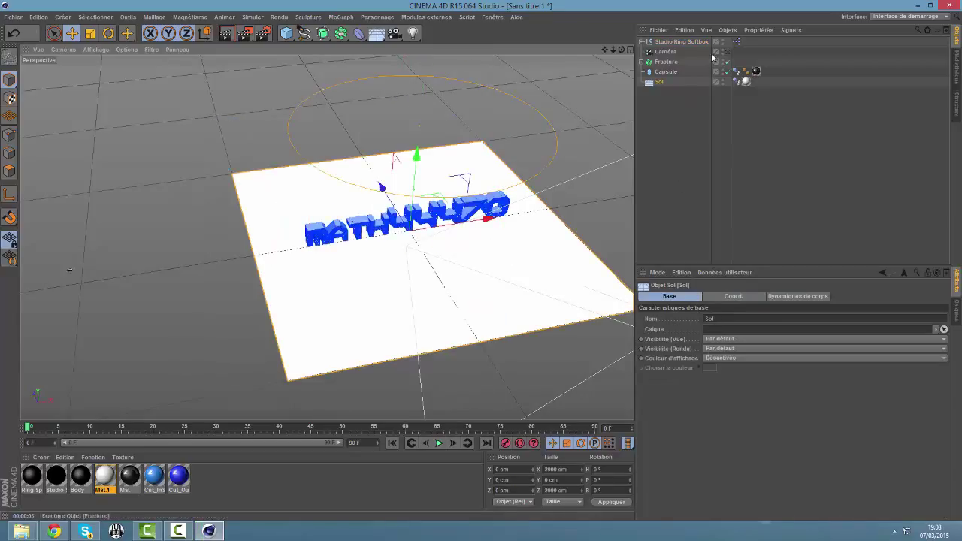
click(732, 41)
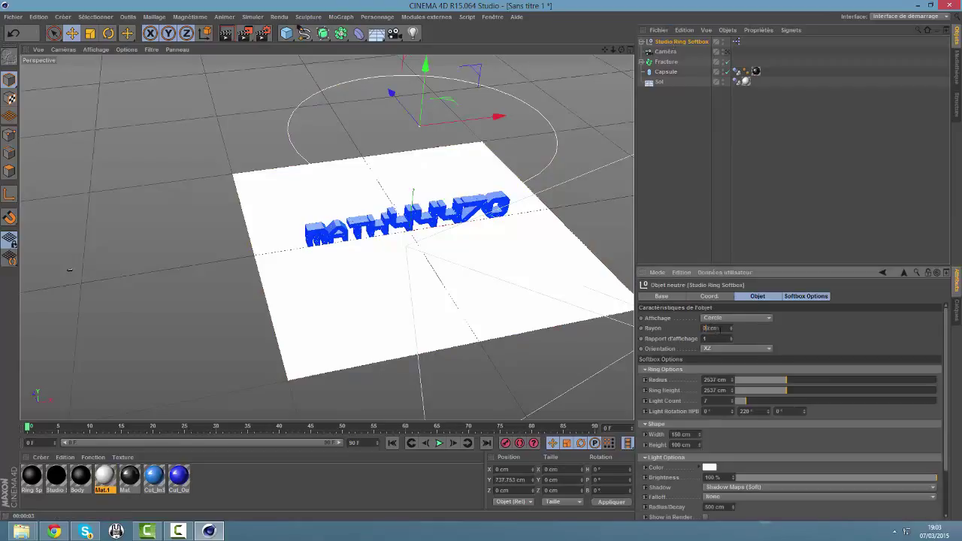
key(Return)
- Render a lighting check, frame the floor and text closer, and select the Fracture object
click(224, 34)
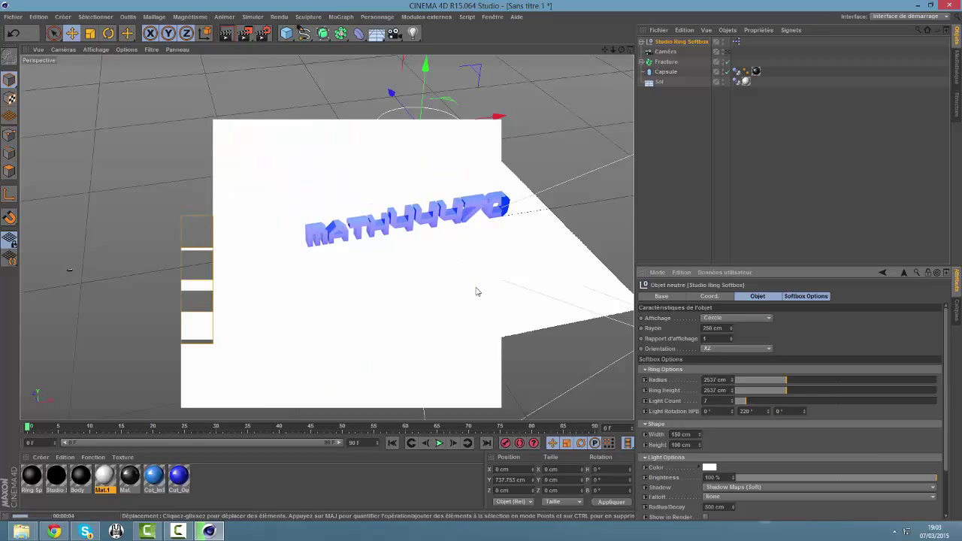
click(476, 292)
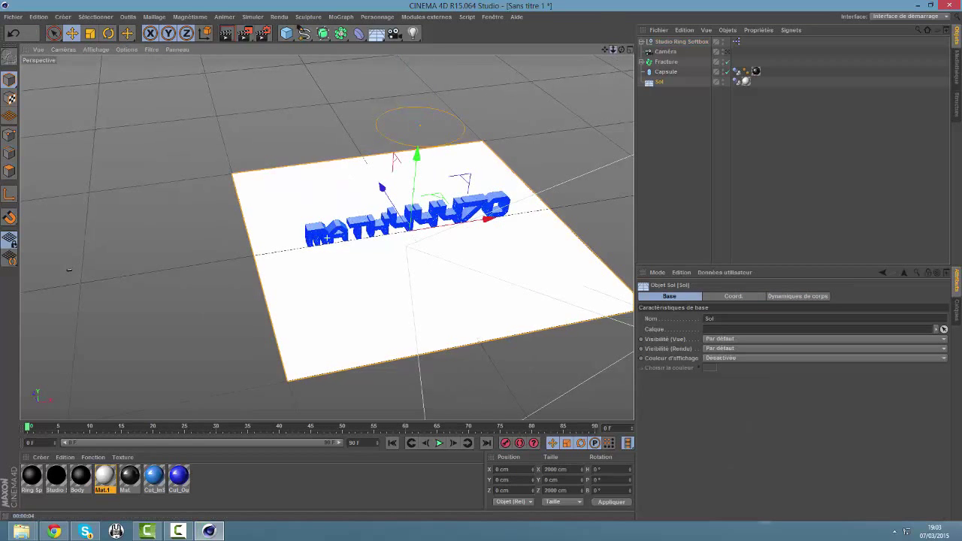
mouse_move(613, 50)
mouse_down()
mouse_move(623, 54)
mouse_move(594, 72)
mouse_up()
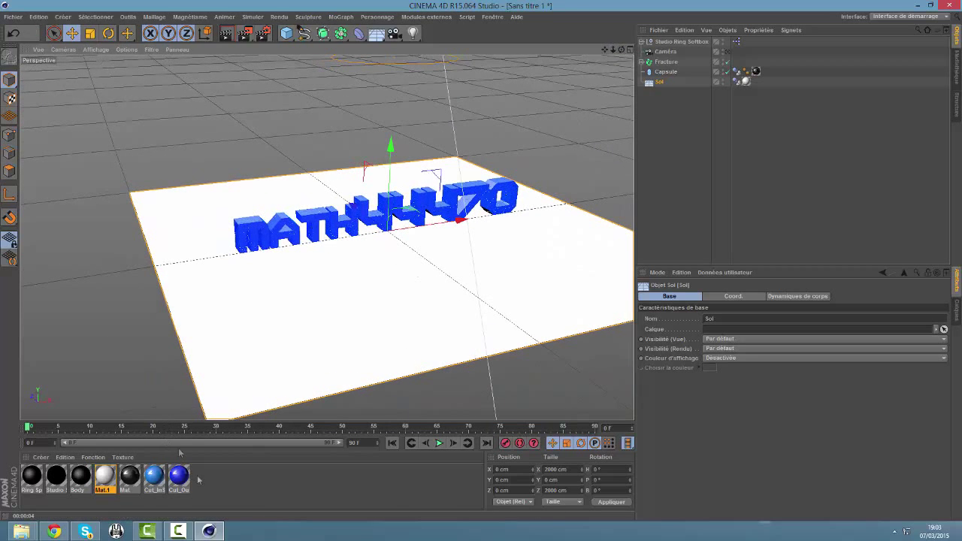
click(179, 451)
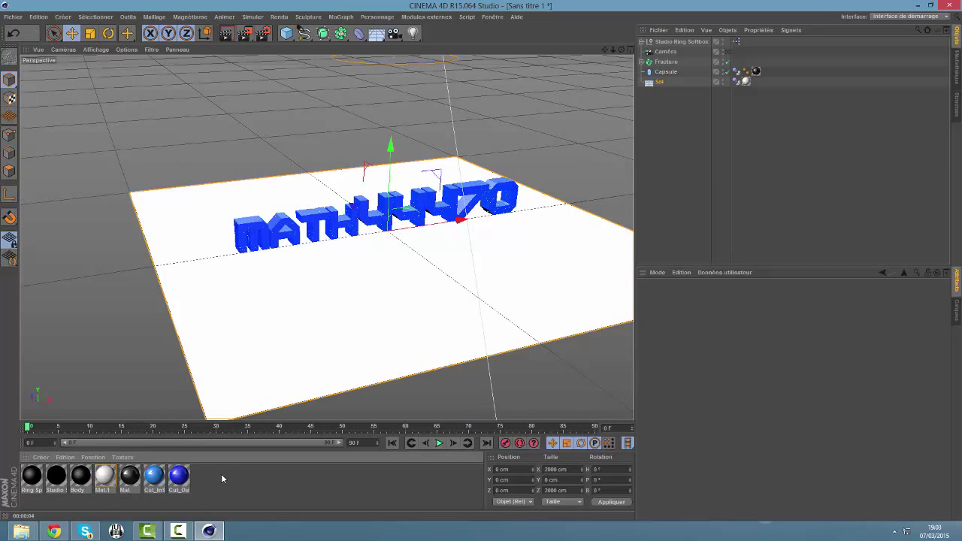
click(663, 62)
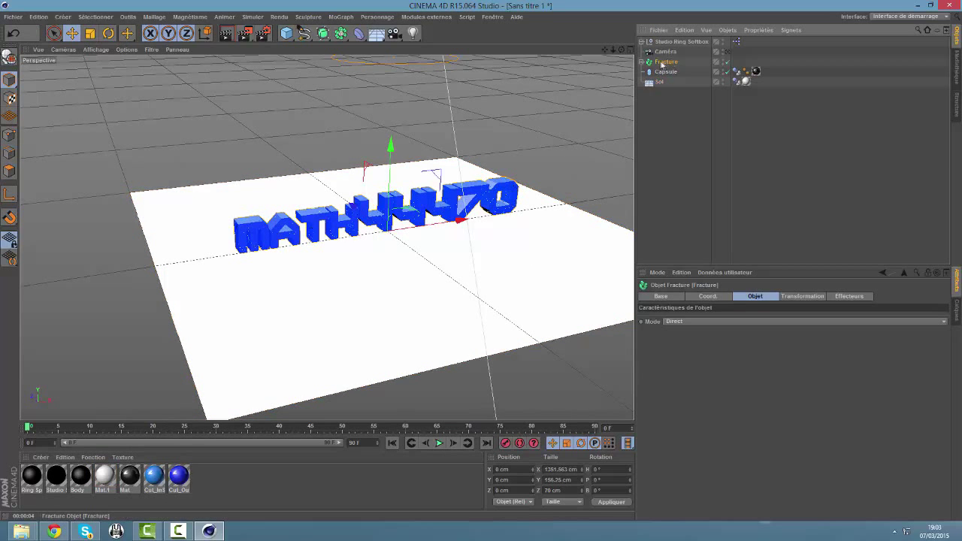
- Make Fracture editable, give Pieces 1–100 Rigid Body tags, and play the simulation
key(c)
click(661, 72)
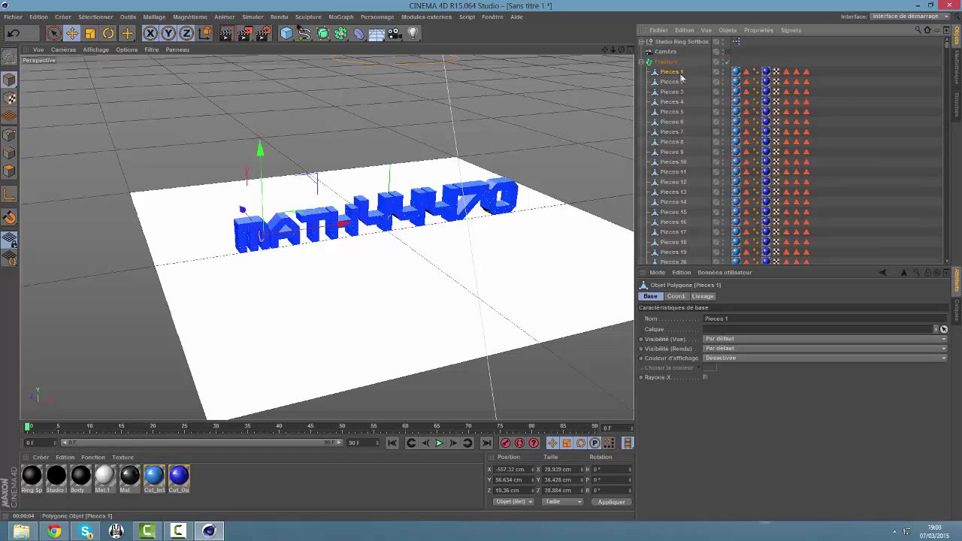
click(947, 253)
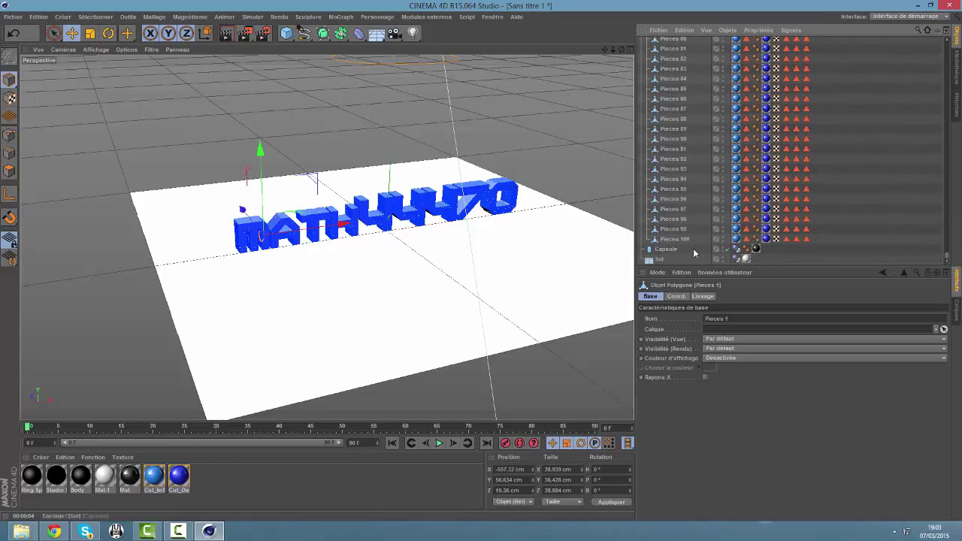
shift+click(675, 239)
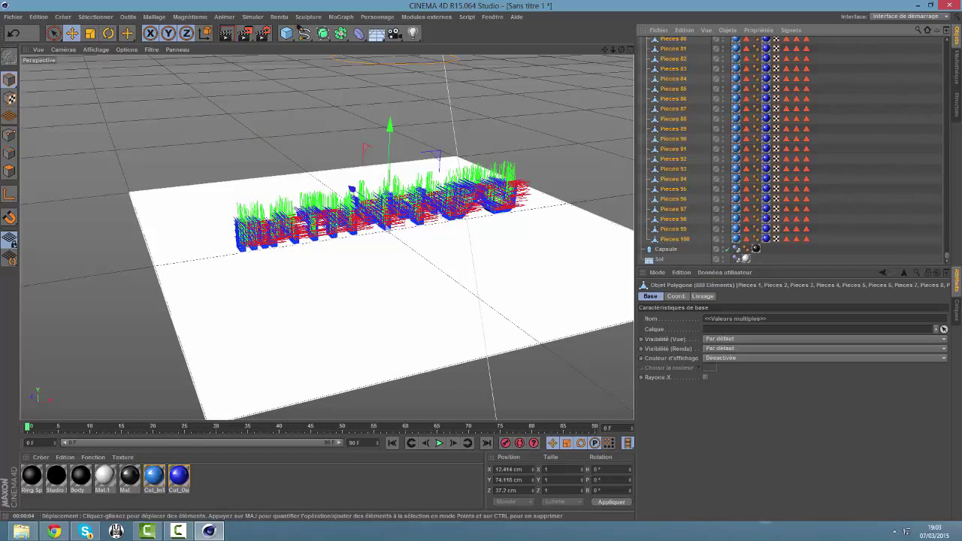
right_click(676, 183)
mouse_move(718, 241)
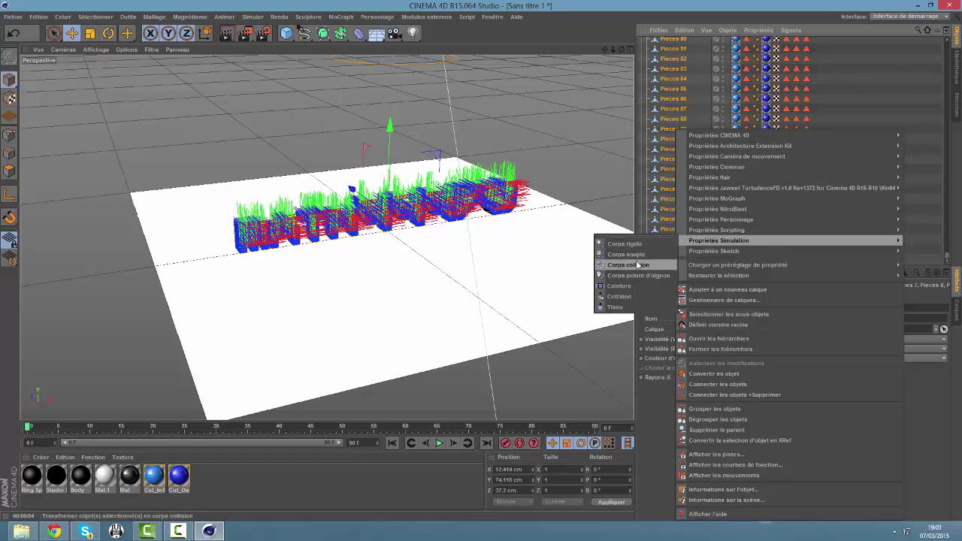
click(653, 245)
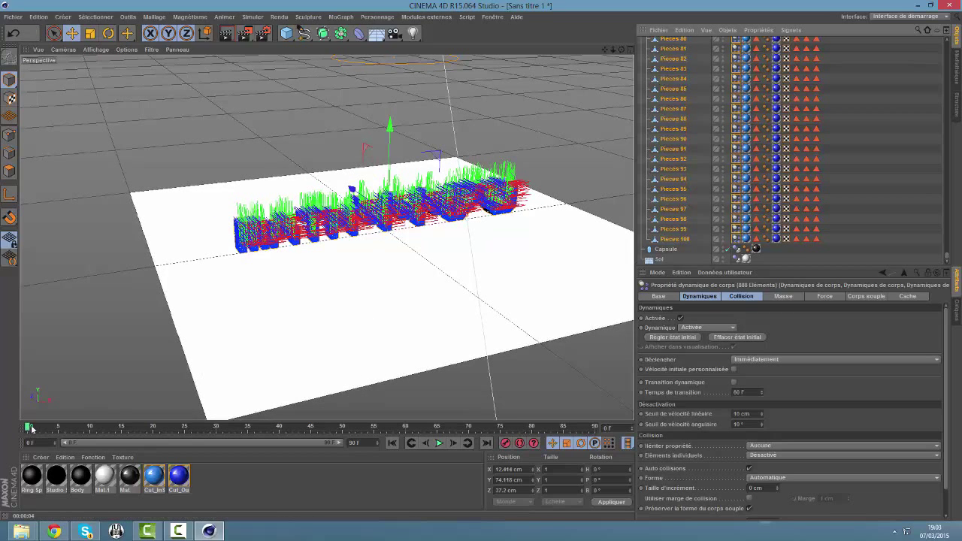
click(439, 443)
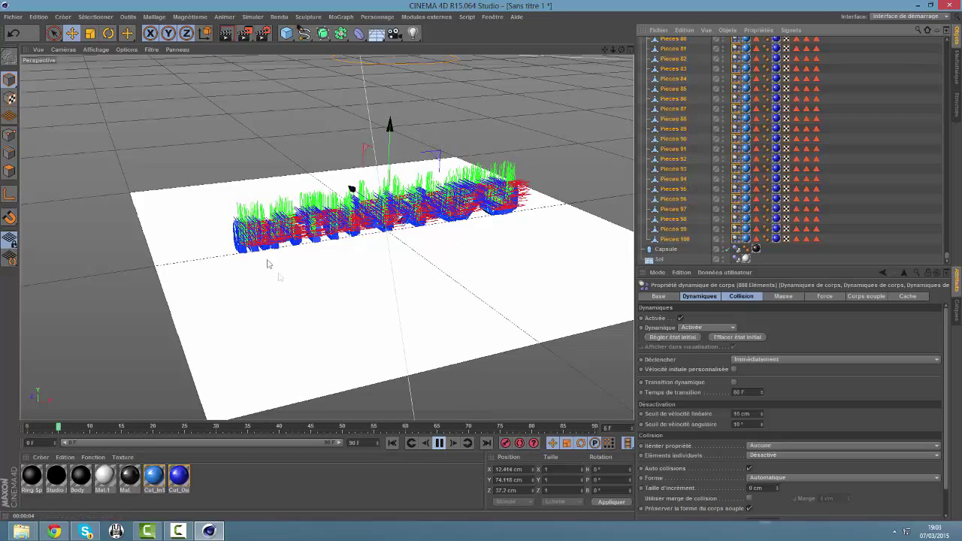
- Keyframe the pieces' dynamics off at frame 20 and on at frame 21, then rewind to 0
click(440, 443)
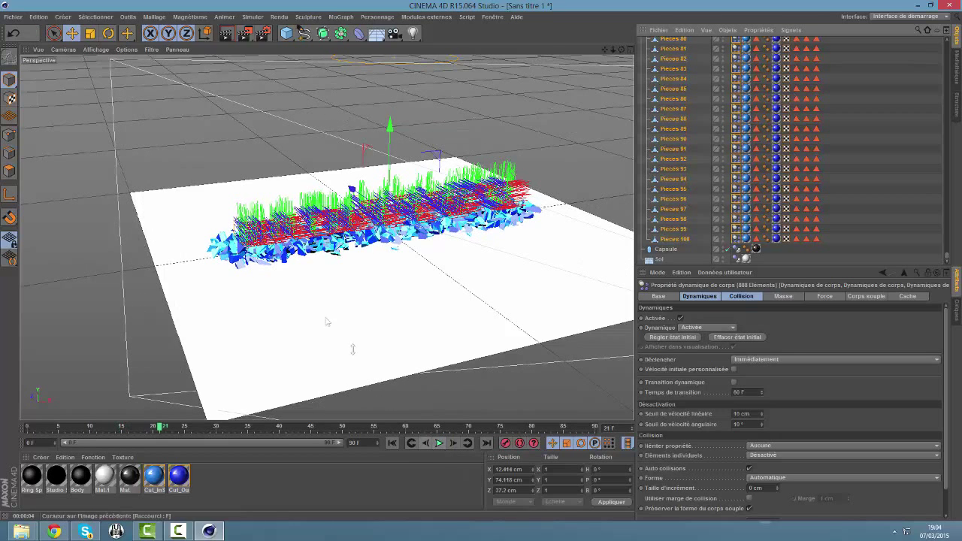
drag(160, 427, 155, 429)
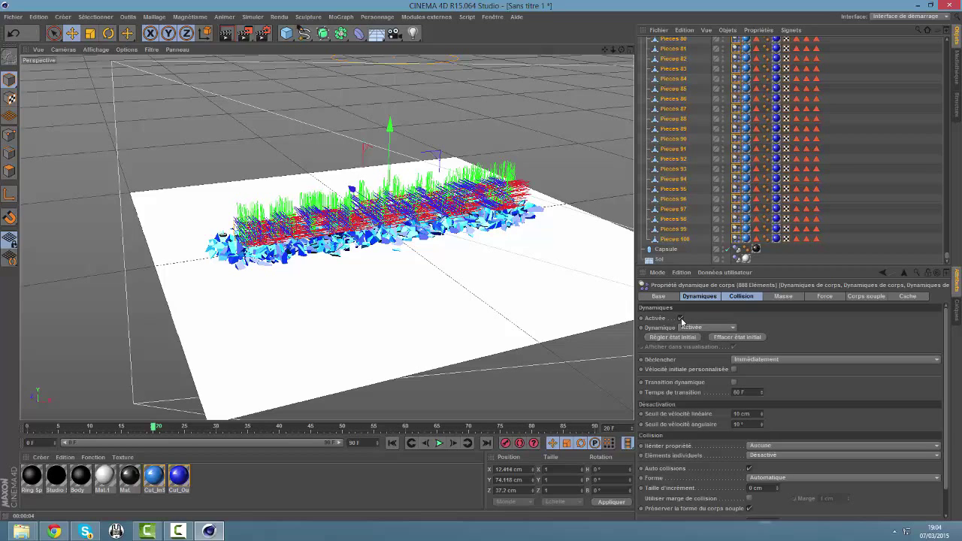
click(680, 319)
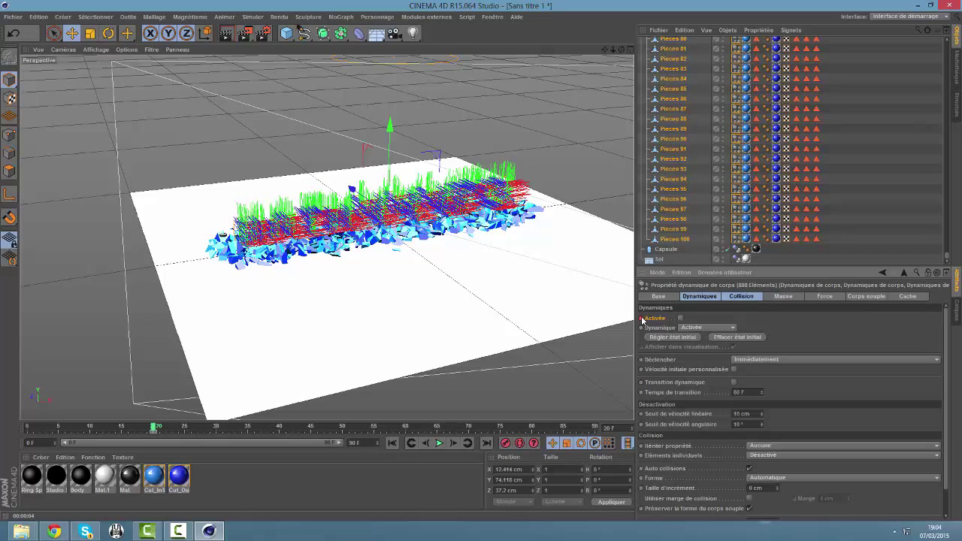
click(506, 443)
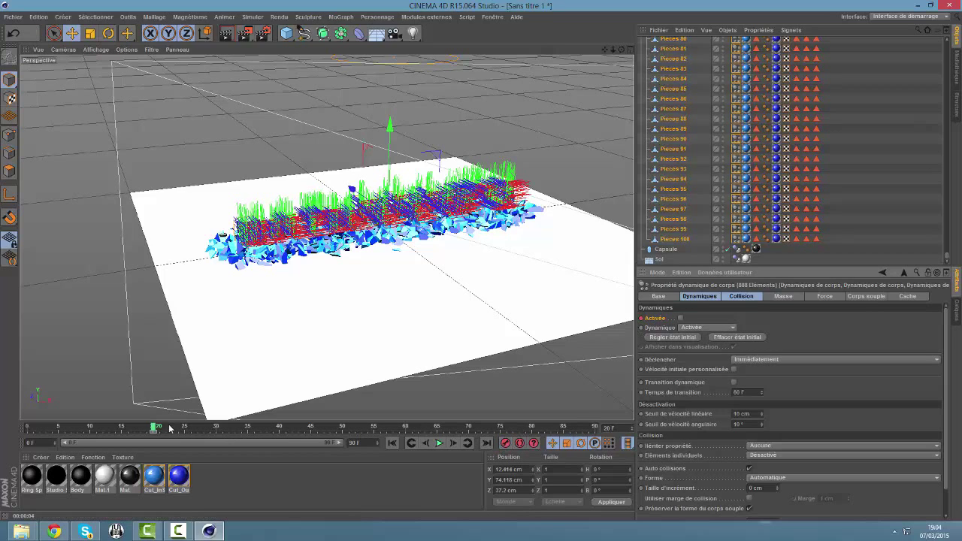
drag(156, 429, 158, 430)
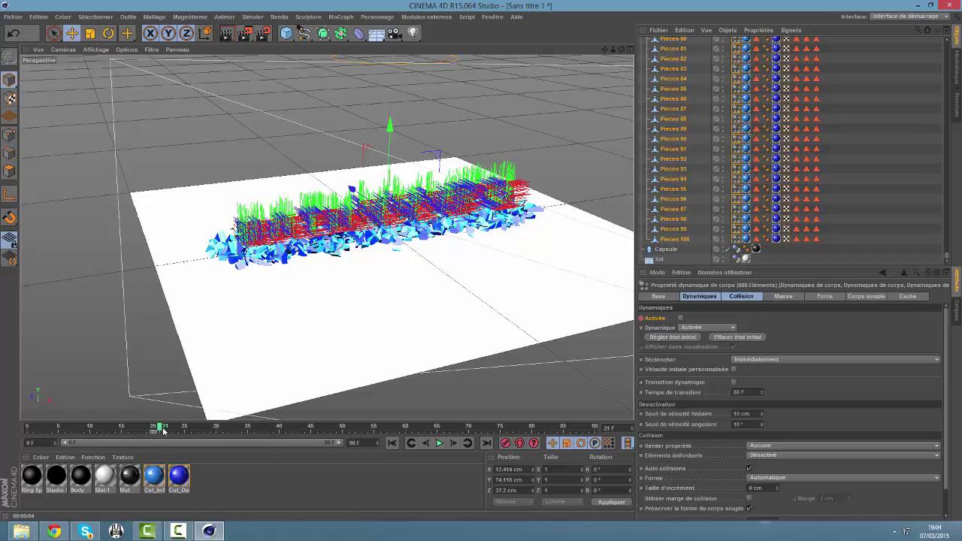
click(680, 318)
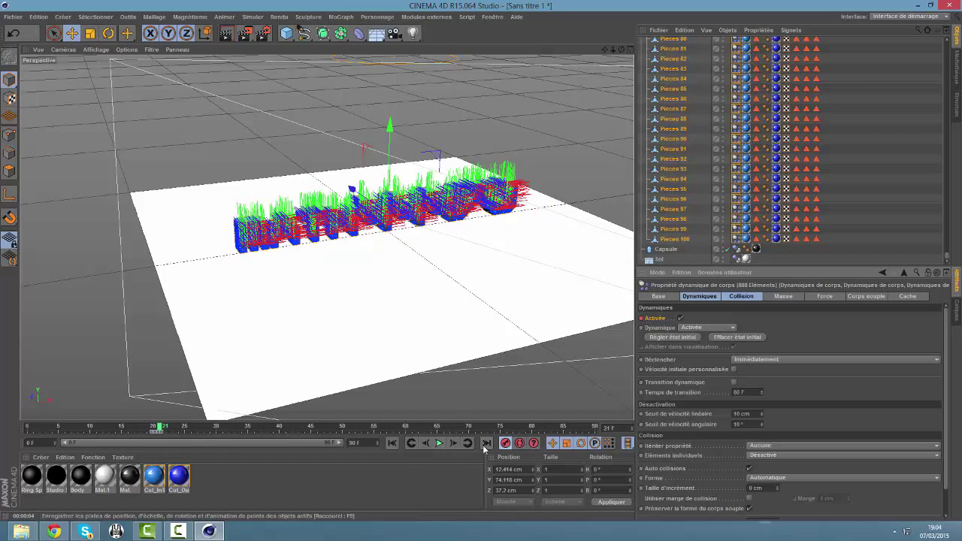
drag(160, 430, 1, 443)
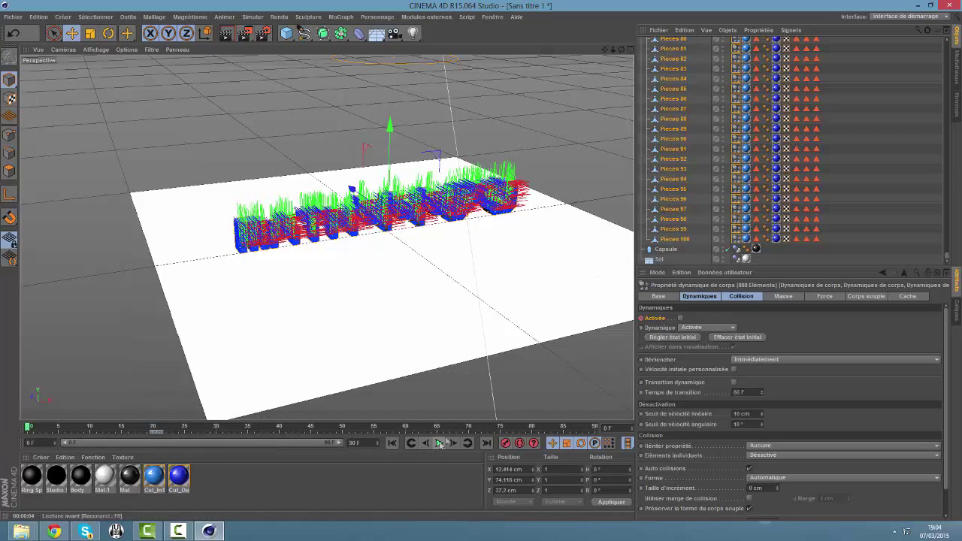
click(838, 263)
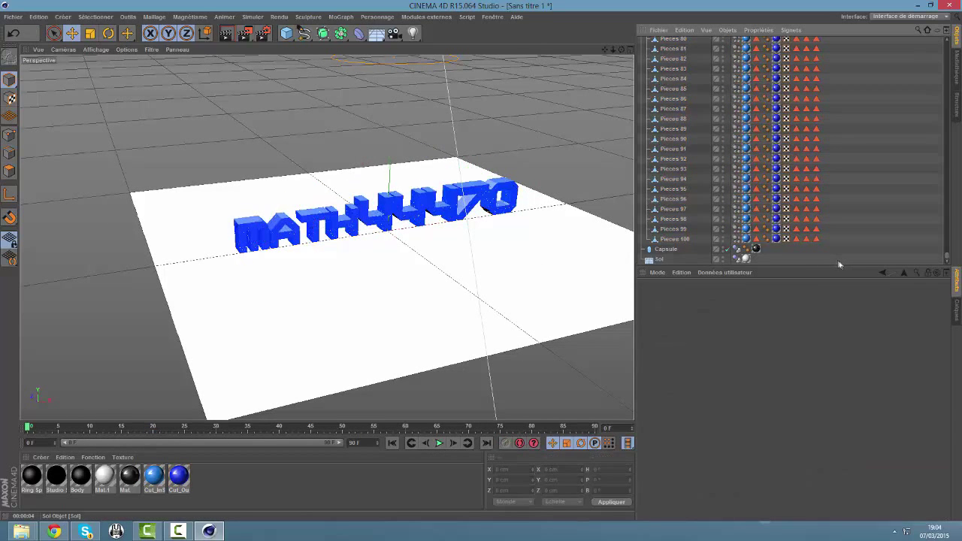
- Play the shatter to frame 45 and collapse the Fracture pieces list
click(440, 444)
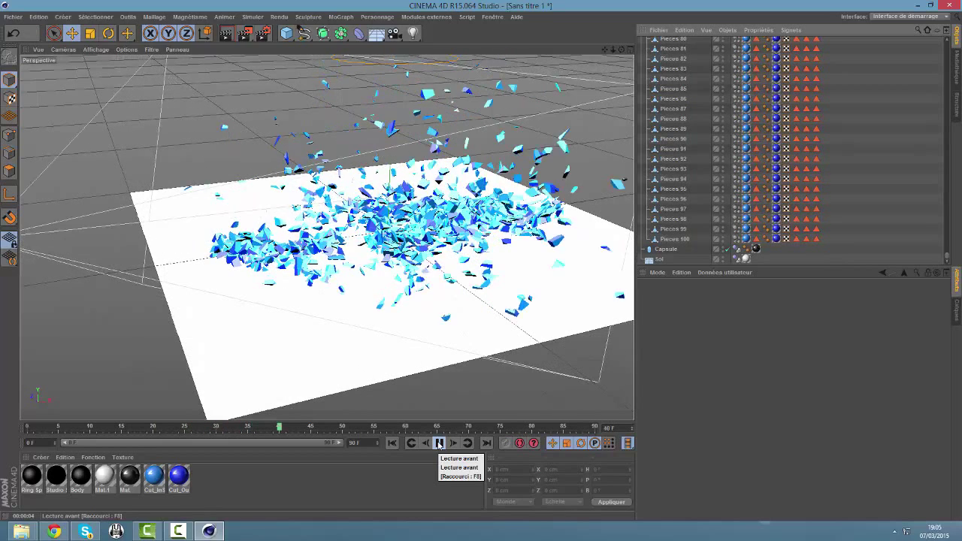
click(440, 444)
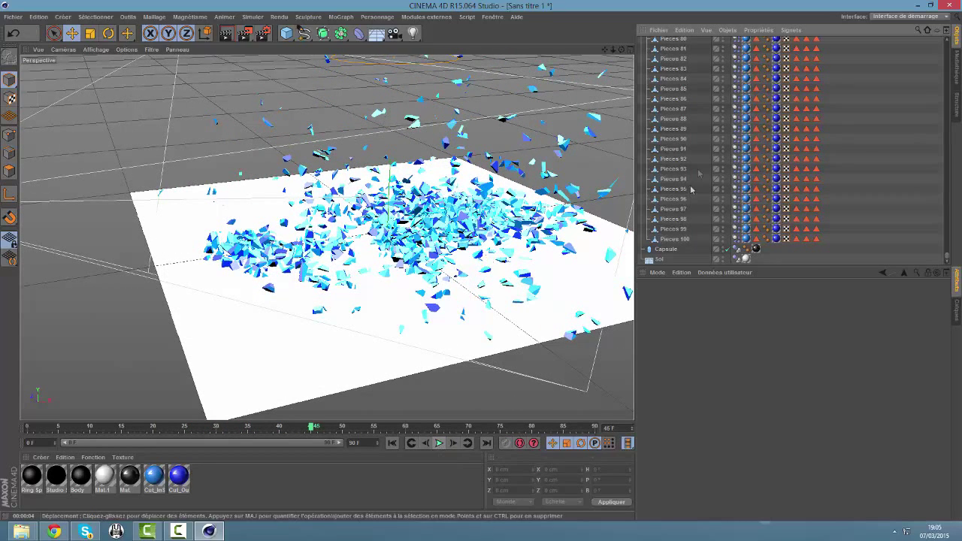
scroll(947, 256, up, 8)
scroll(947, 255, up, 8)
click(641, 61)
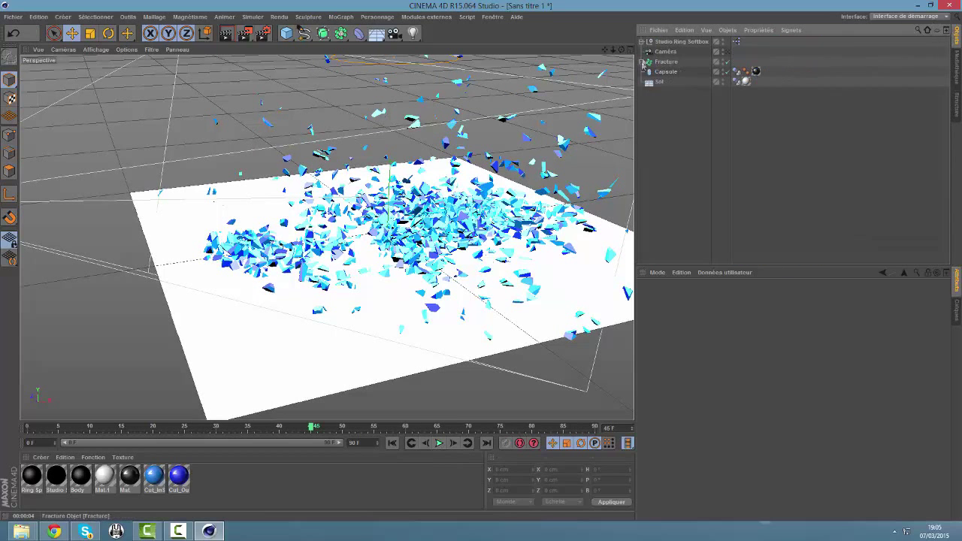
- View the shatter through the Caméra, then scrub back to frame 36
click(728, 52)
click(726, 52)
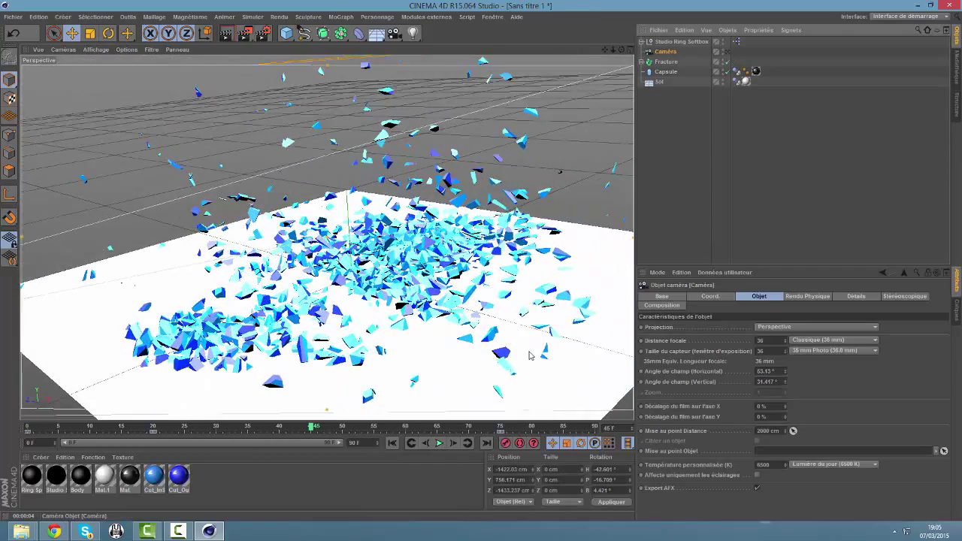
click(440, 444)
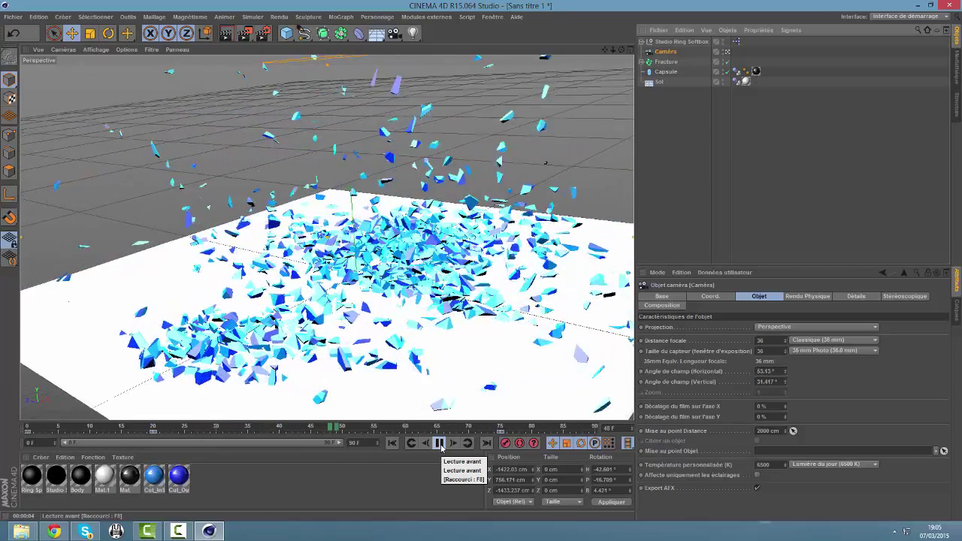
click(440, 444)
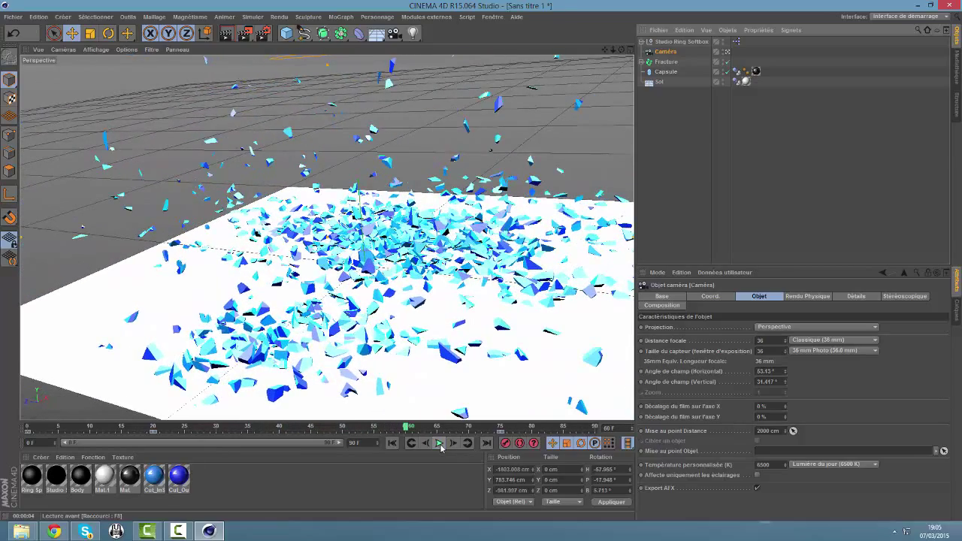
drag(409, 428, 16, 440)
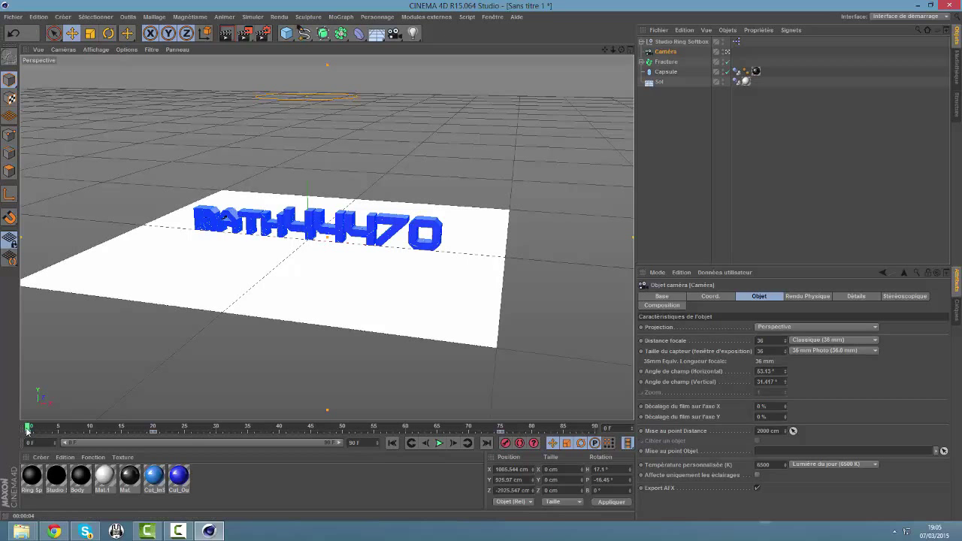
- Scrub to frame 14 to check the camera move, then bring up the Project Settings
drag(37, 433, 158, 435)
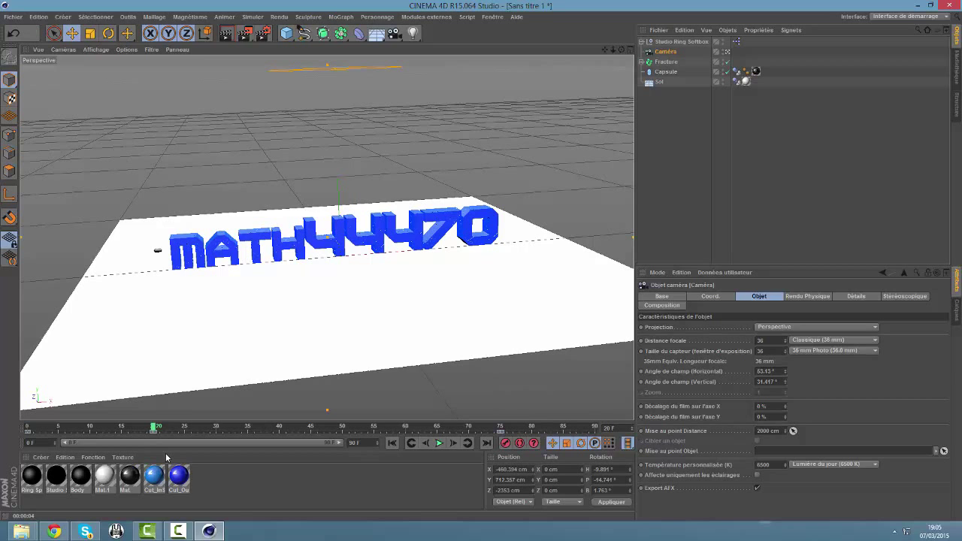
key(ctrl+d)
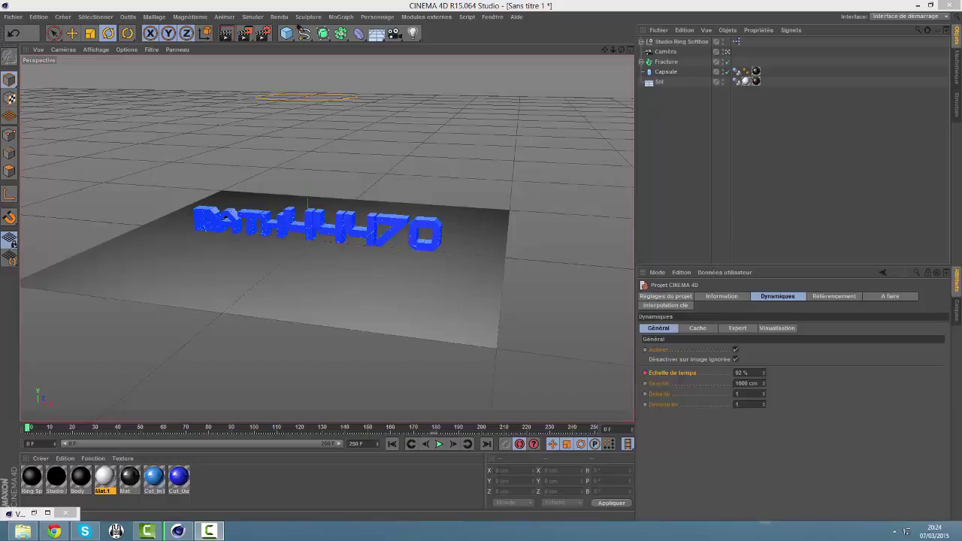
click(665, 296)
double_click(751, 385)
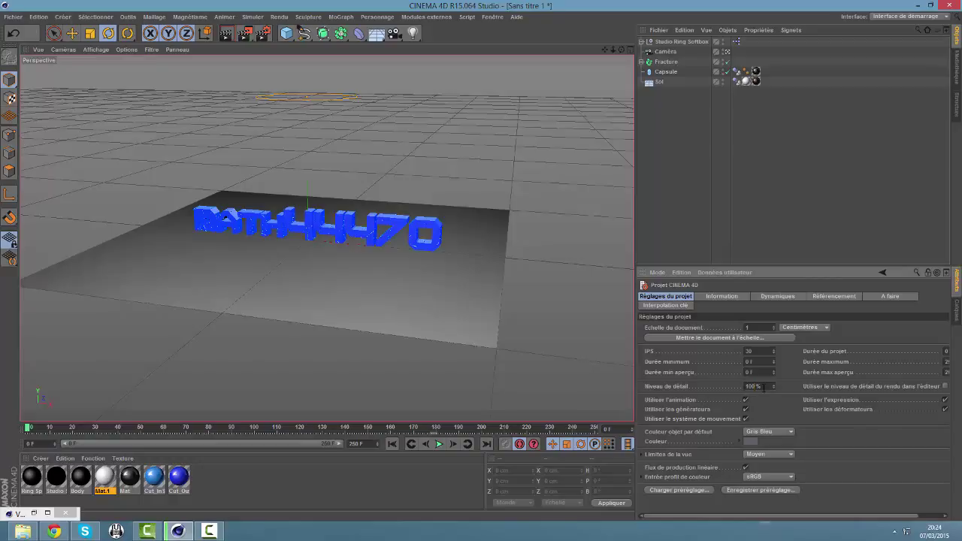
click(783, 295)
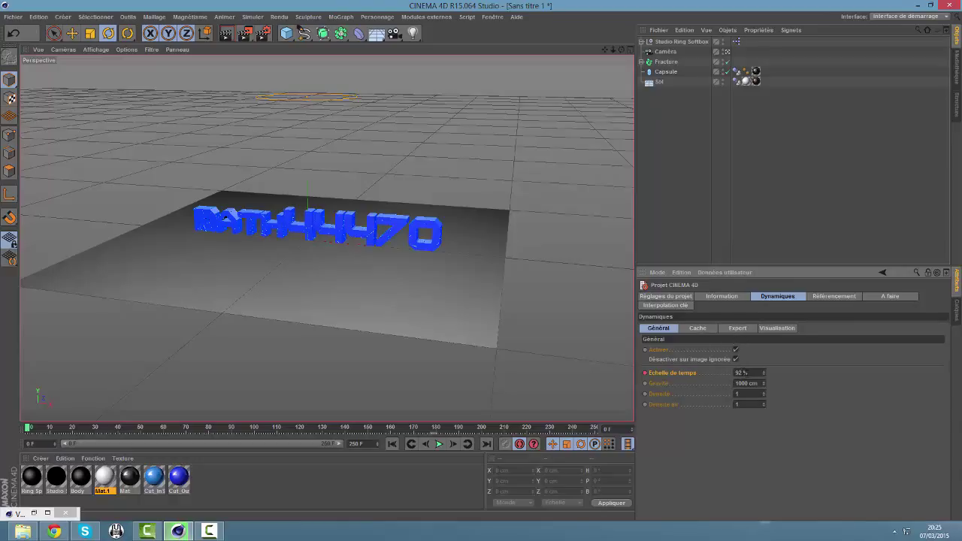
click(665, 296)
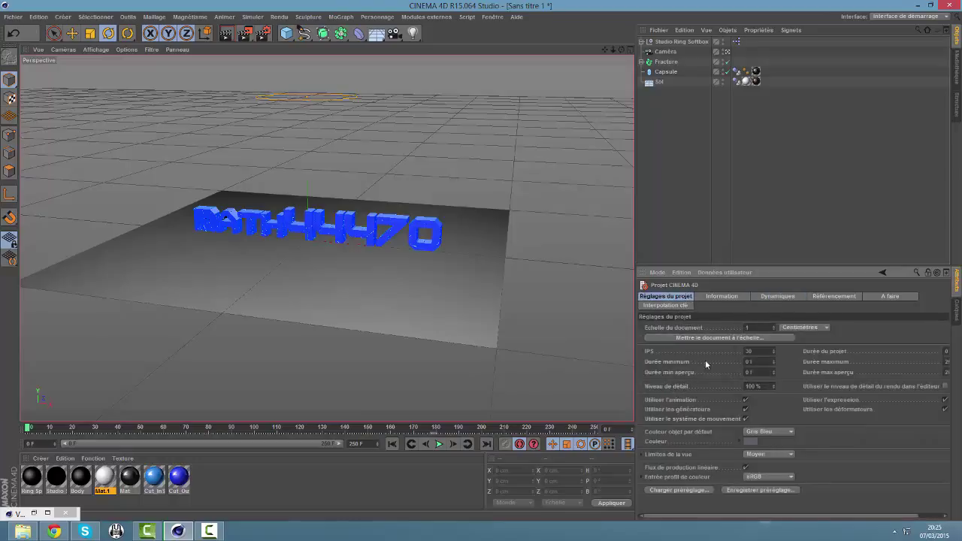
click(775, 297)
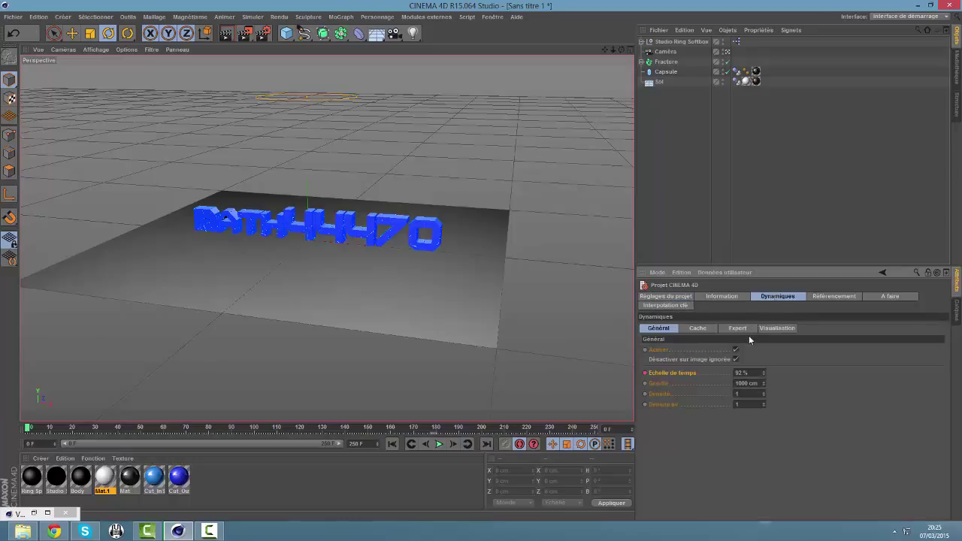
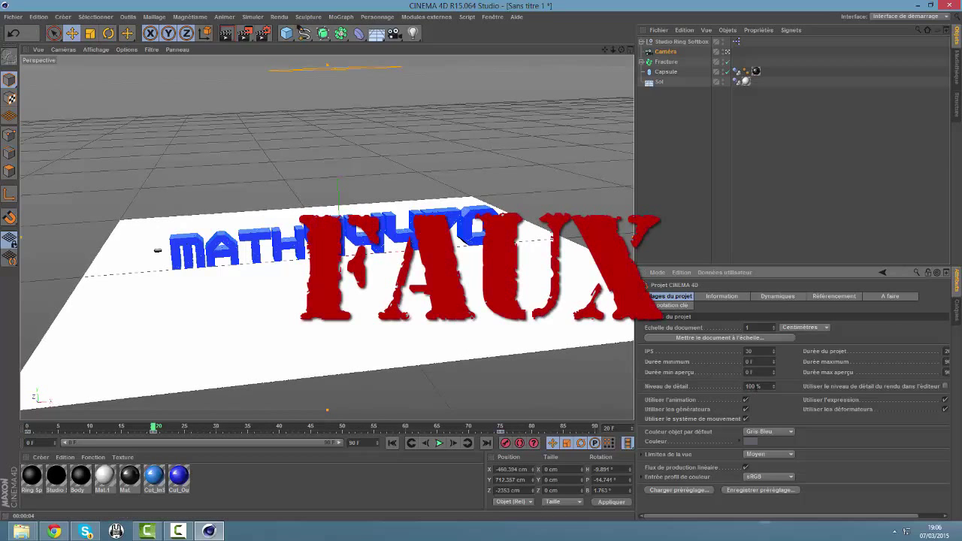
- Rewind the animation to frame 0 and select the project's Niveau de détail field
drag(754, 385, 731, 389)
drag(153, 426, 8, 435)
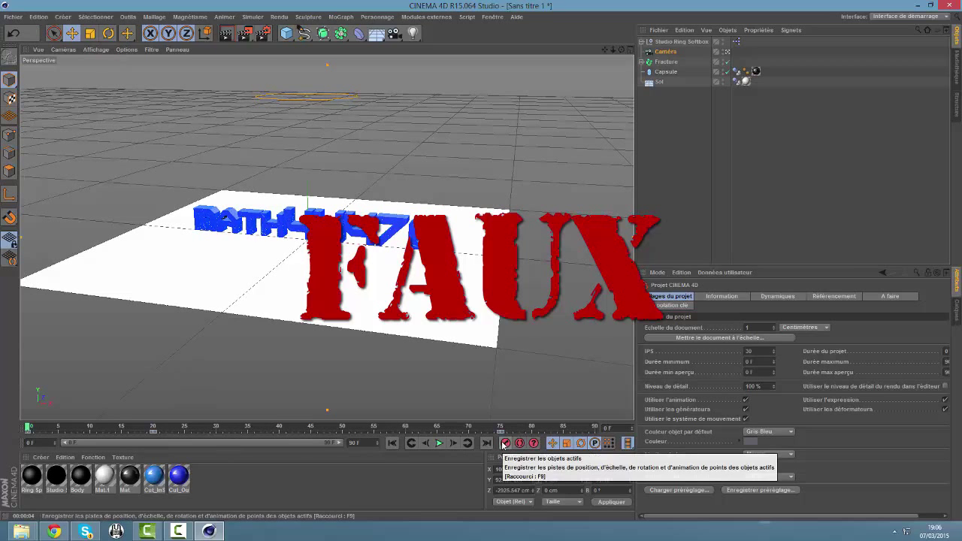
click(668, 387)
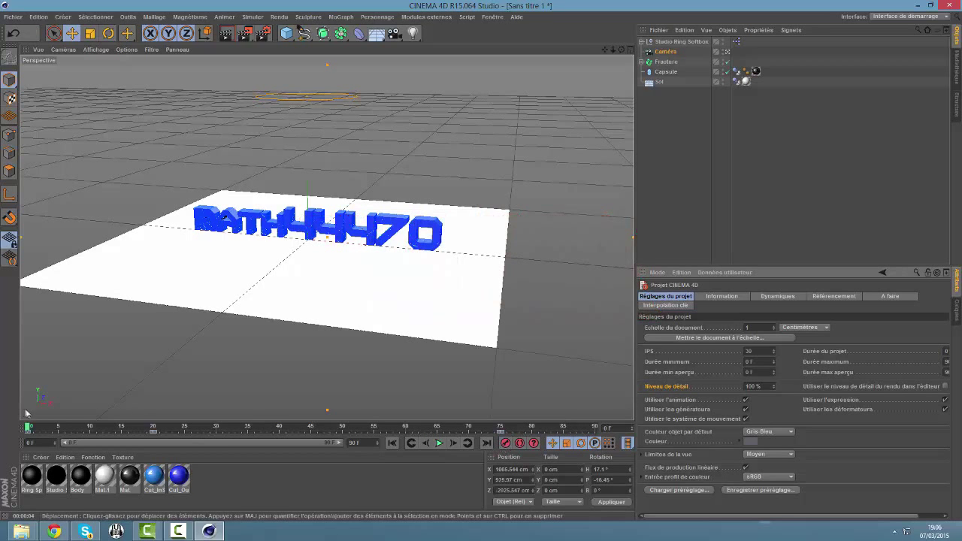
- At frame 20, set Niveau de détail to 80 %, then advance the playhead to around frame 34
drag(28, 426, 152, 428)
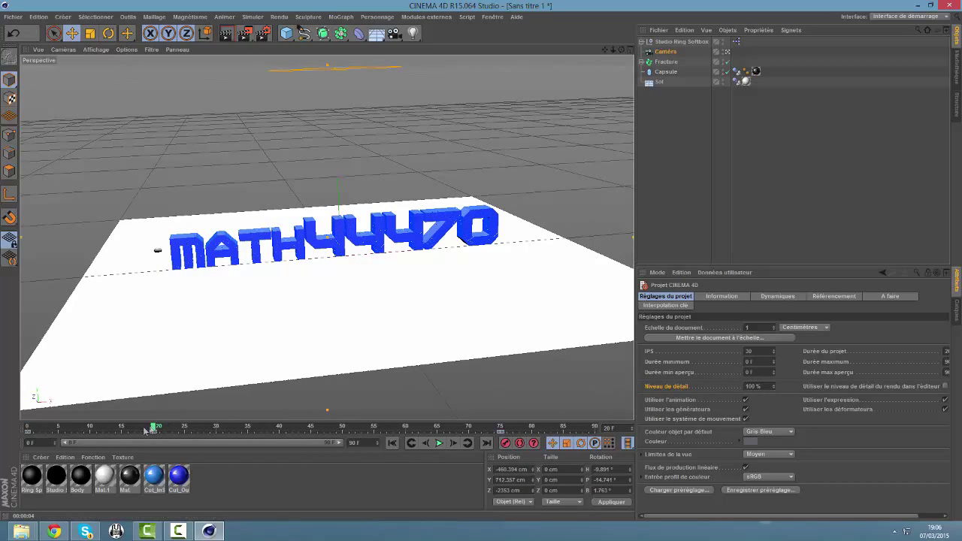
drag(152, 427, 121, 430)
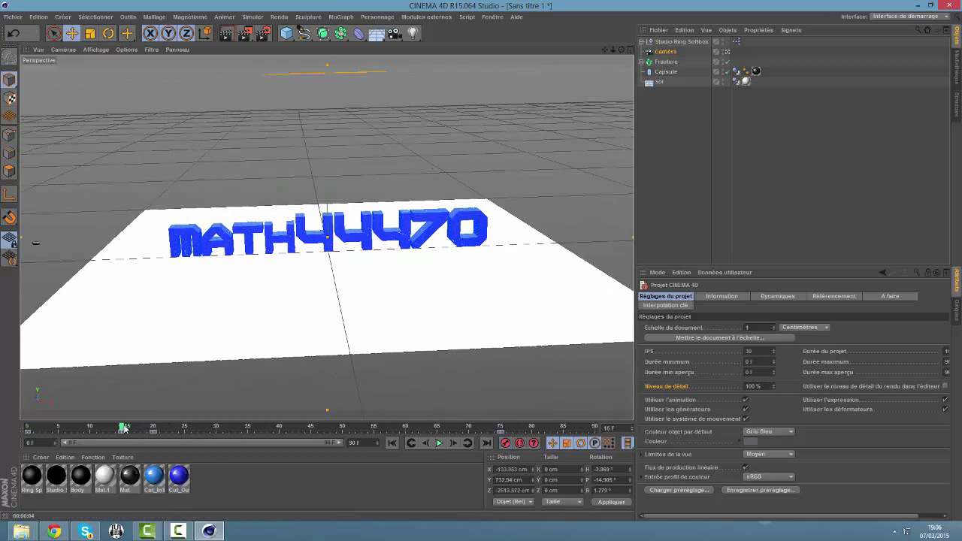
drag(124, 428, 153, 429)
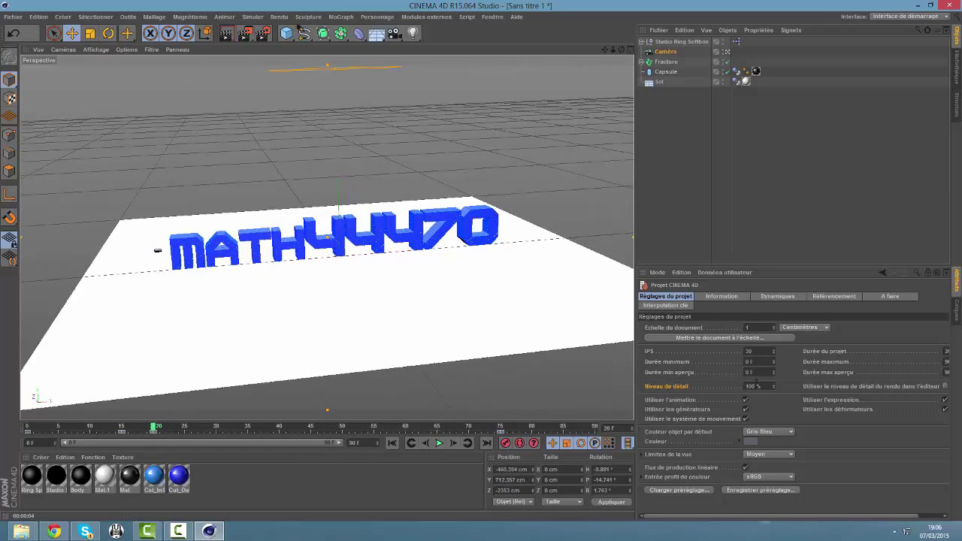
text(80)
key(Return)
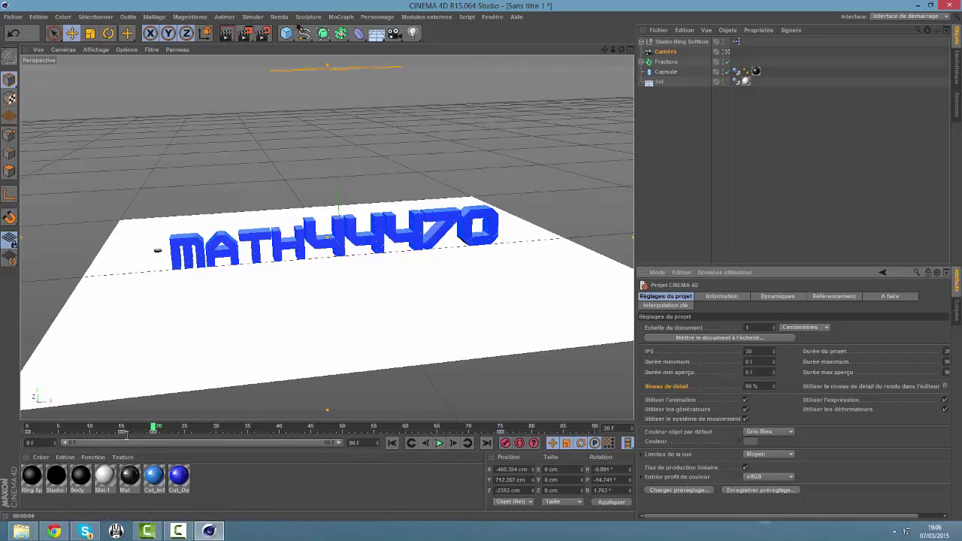
drag(154, 429, 279, 429)
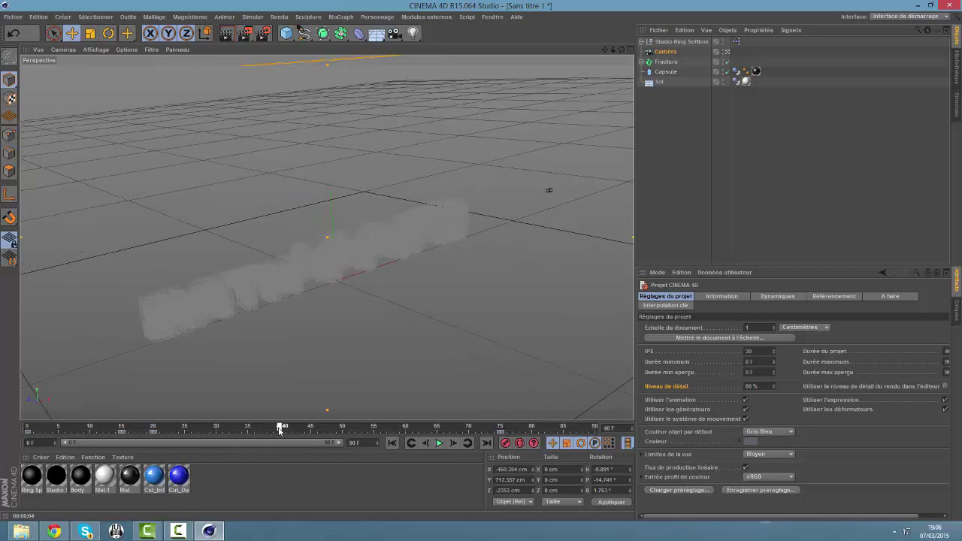
- Lower Niveau de détail to 10 % while scrubbing from frame 50 to frame 90
drag(279, 430, 346, 430)
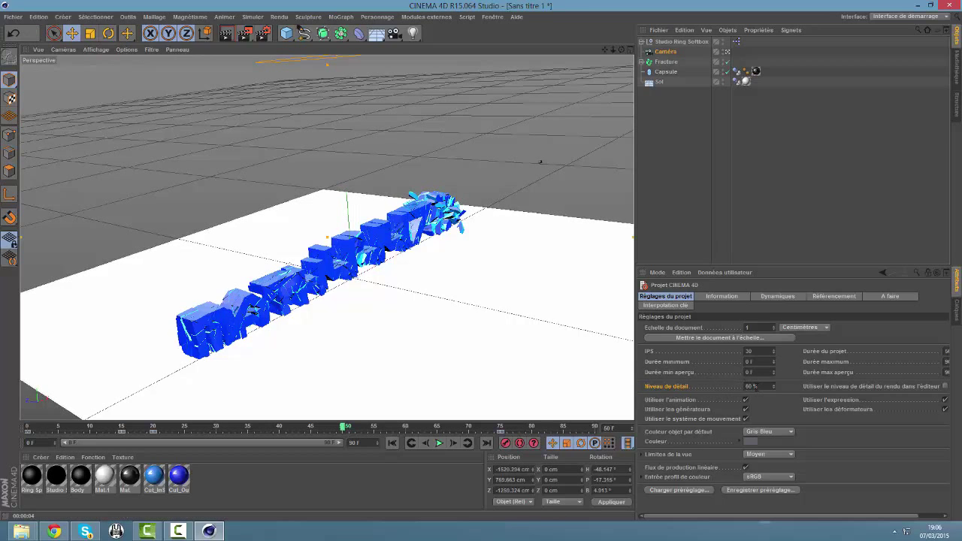
double_click(749, 387)
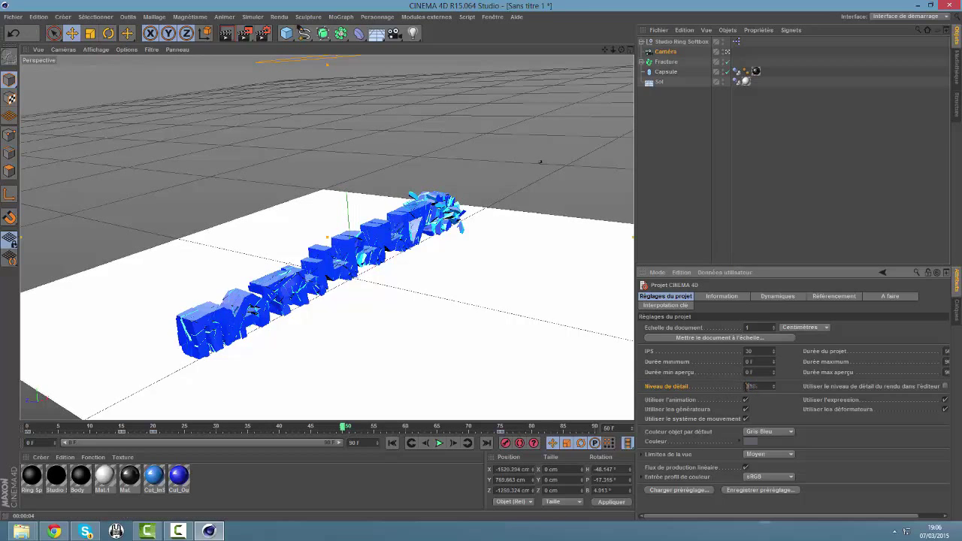
text(30)
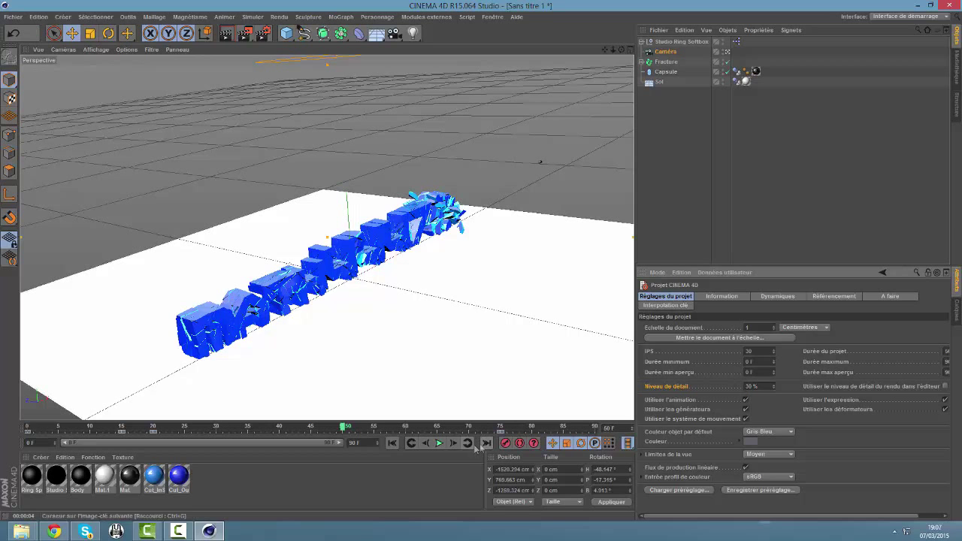
drag(347, 432, 513, 429)
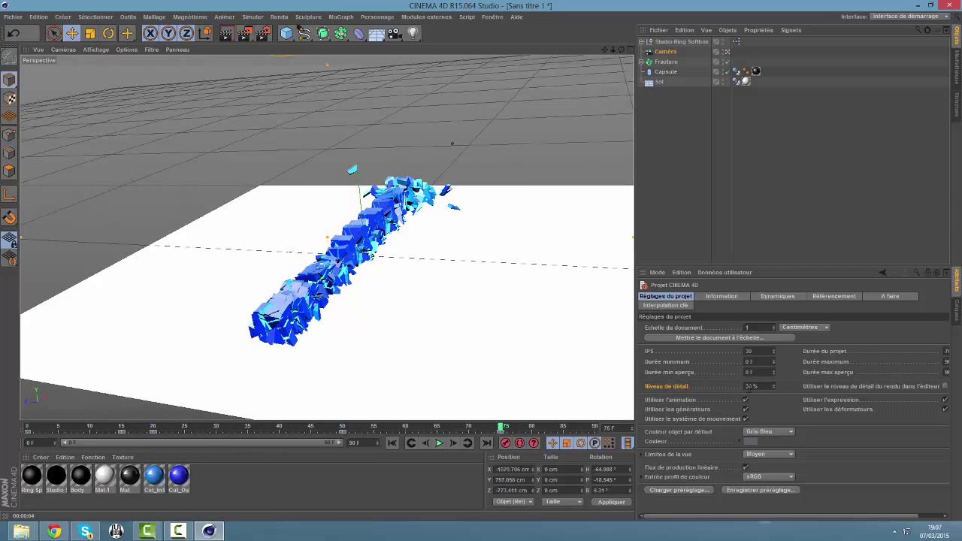
drag(754, 385, 701, 385)
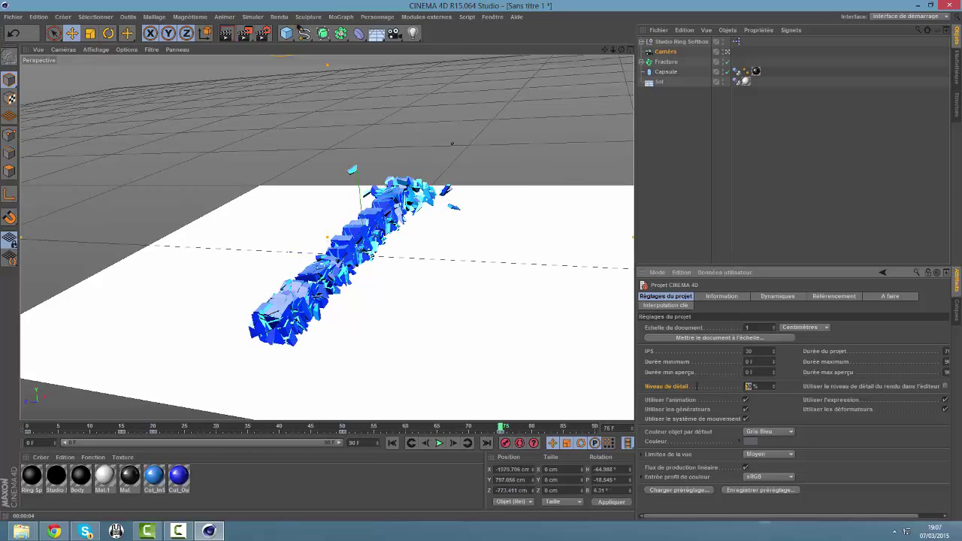
text(10)
key(Return)
click(506, 428)
drag(538, 426, 593, 429)
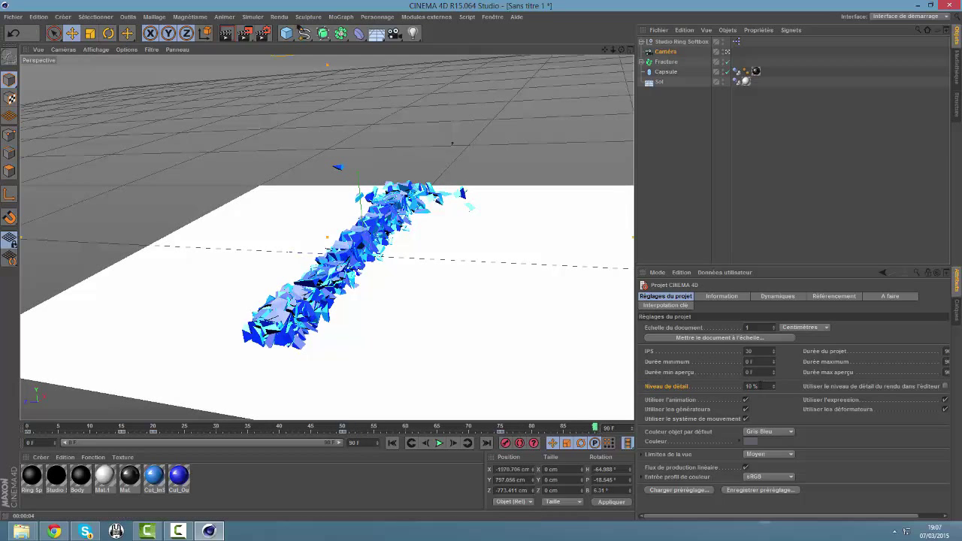
click(749, 386)
- Set the animation end frame to 250 F and stretch the preview range to 250
key(Return)
text(129)
key(Return)
text(25)
text(0)
key(Return)
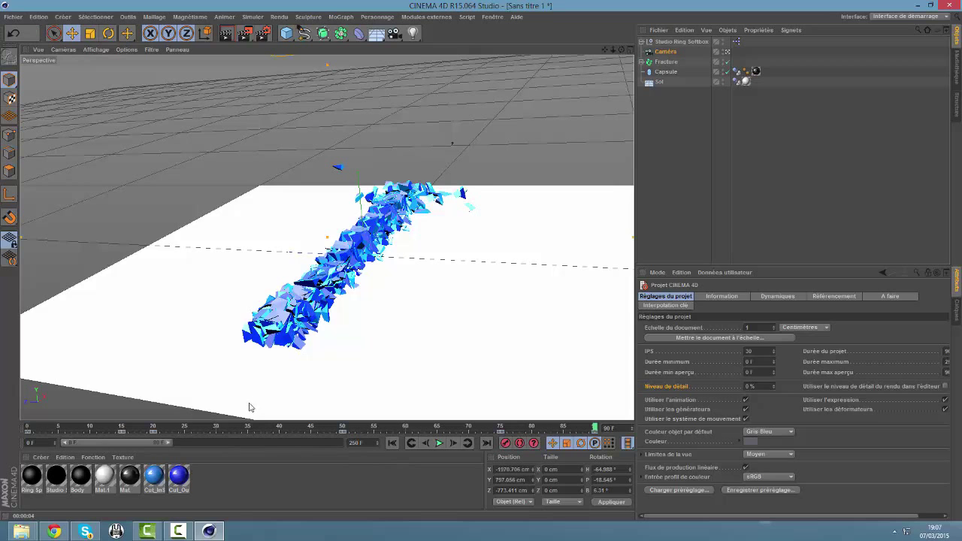
drag(179, 444, 336, 443)
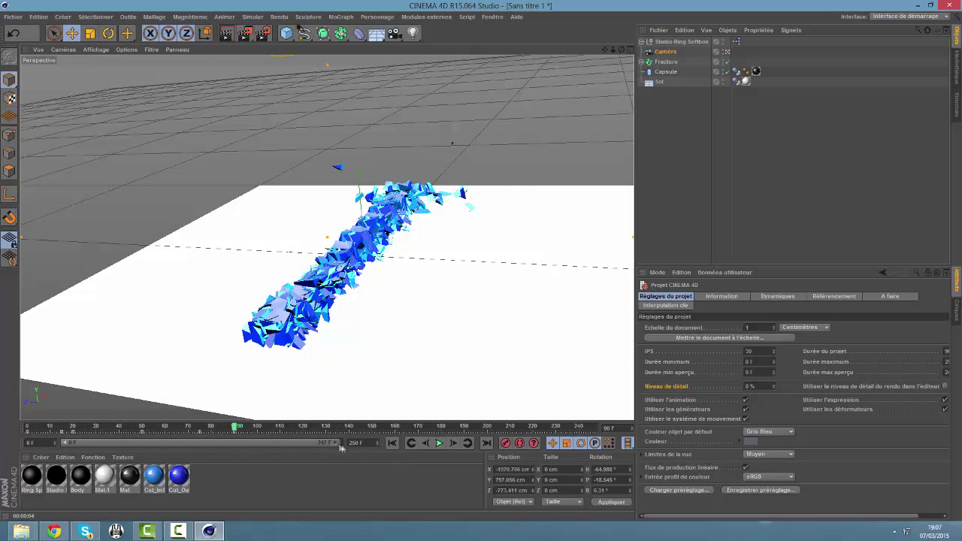
drag(338, 443, 344, 443)
- Set Niveau de détail to 30 % while scrubbing from frame 110 to about frame 170
drag(255, 431, 278, 429)
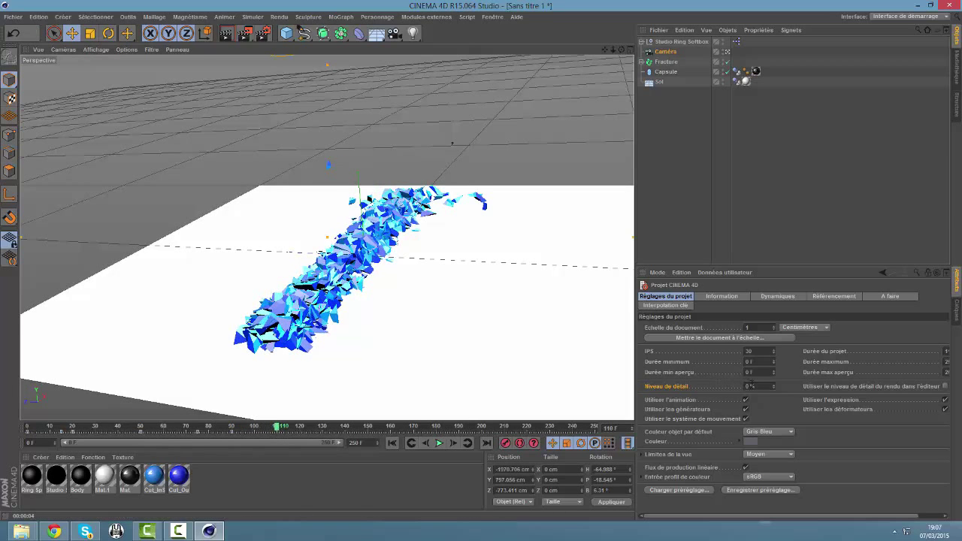
double_click(750, 385)
text(30)
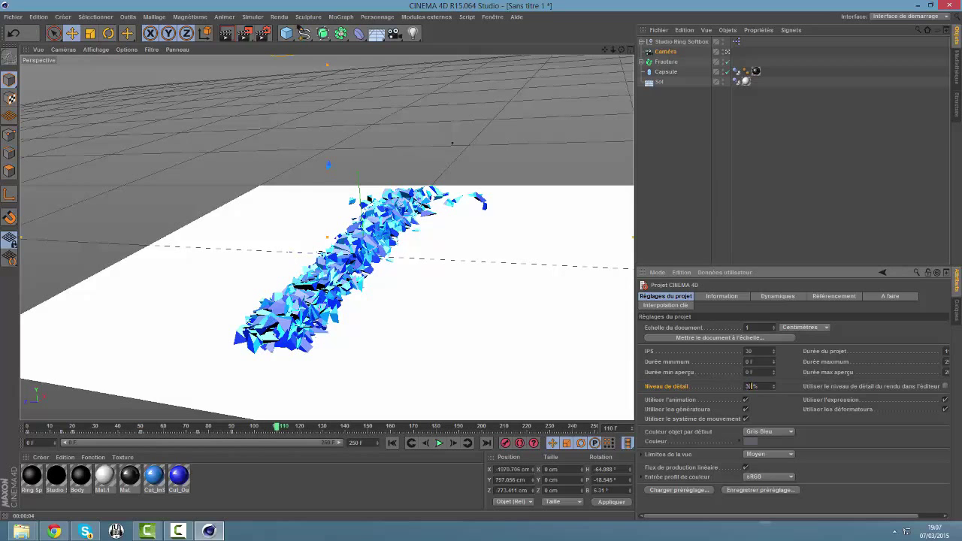
key(Return)
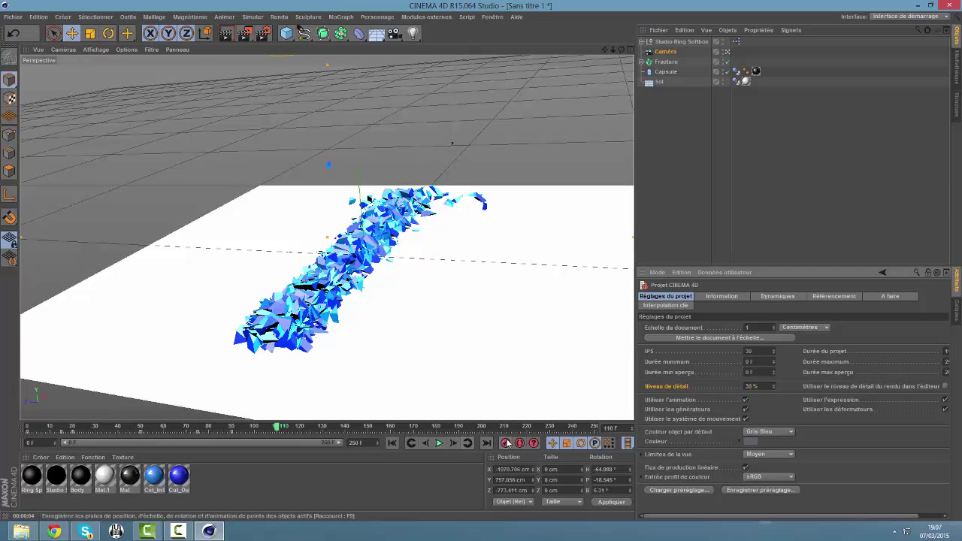
click(278, 426)
drag(278, 427, 344, 429)
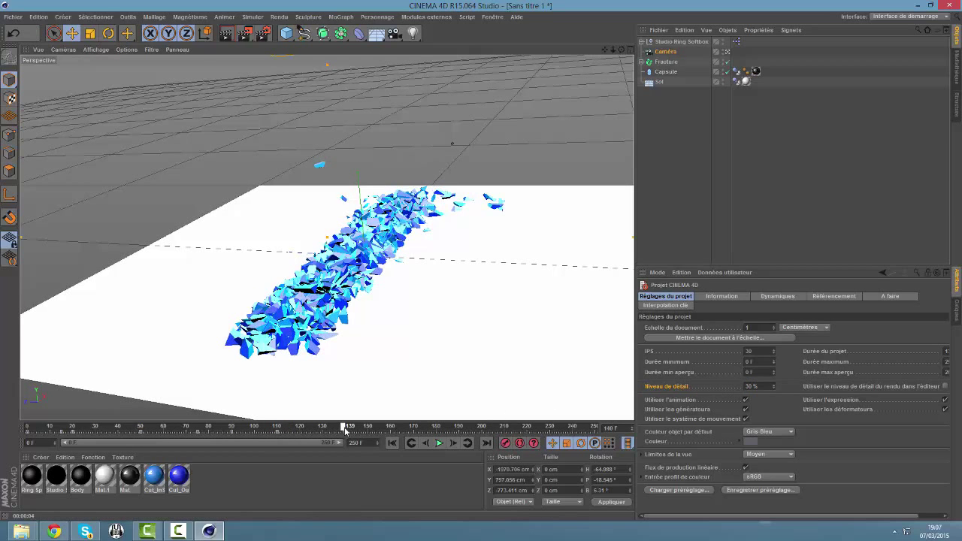
double_click(749, 386)
text(60)
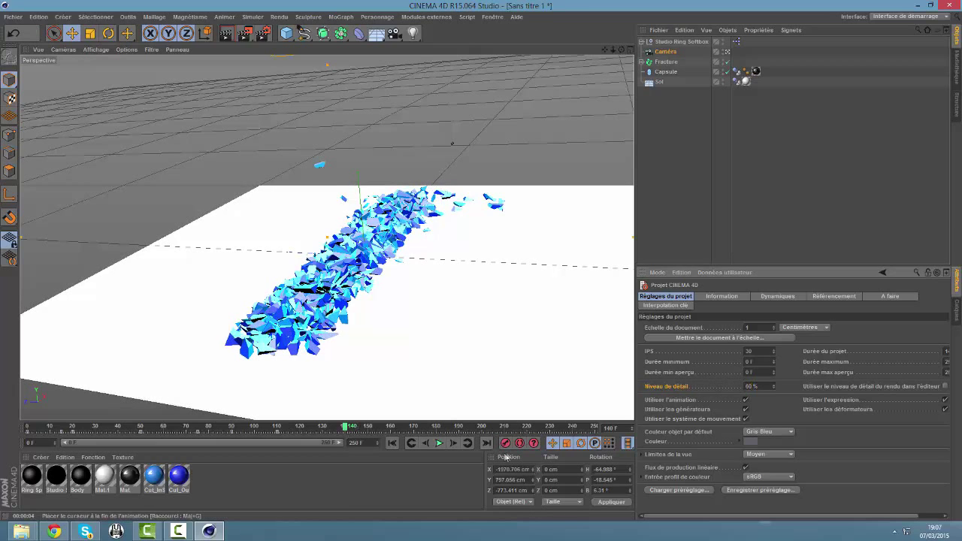
drag(345, 429, 414, 432)
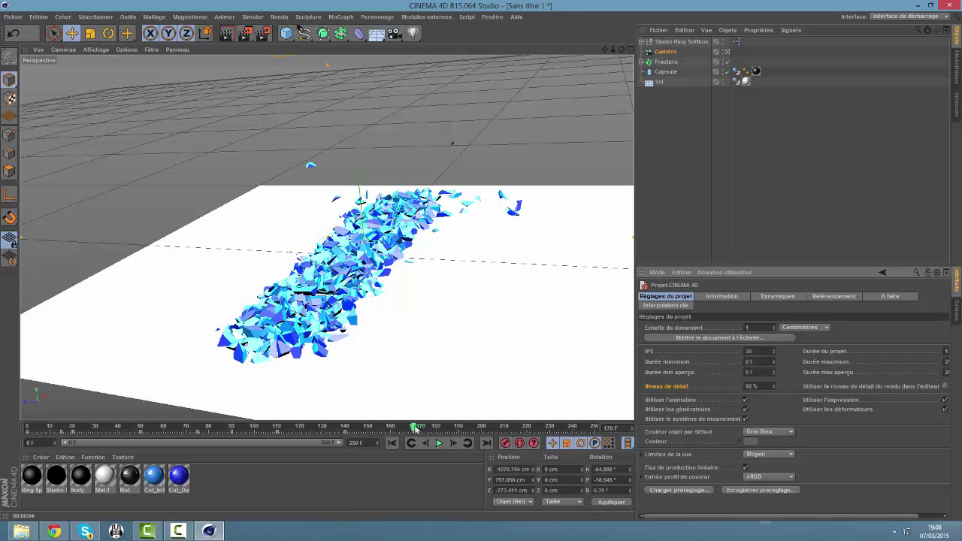
- Scrub forward to about frame 209, then rewind to frame 0 so the text reassembles
drag(416, 429, 505, 430)
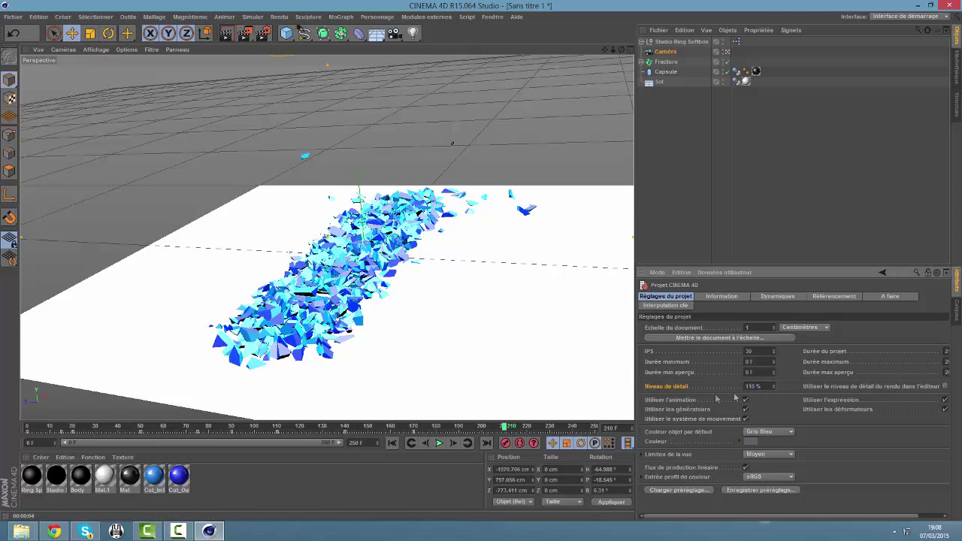
drag(508, 432, 406, 430)
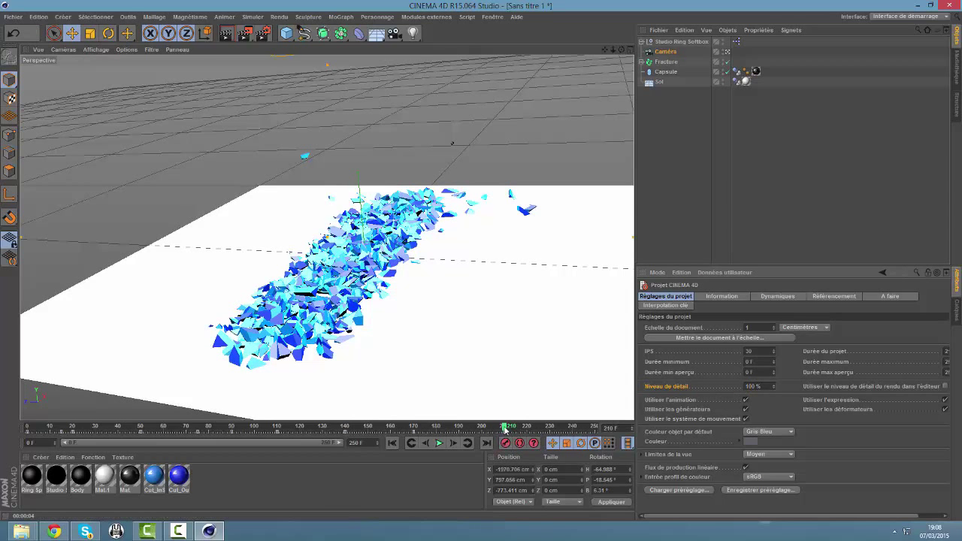
drag(273, 442, 2, 431)
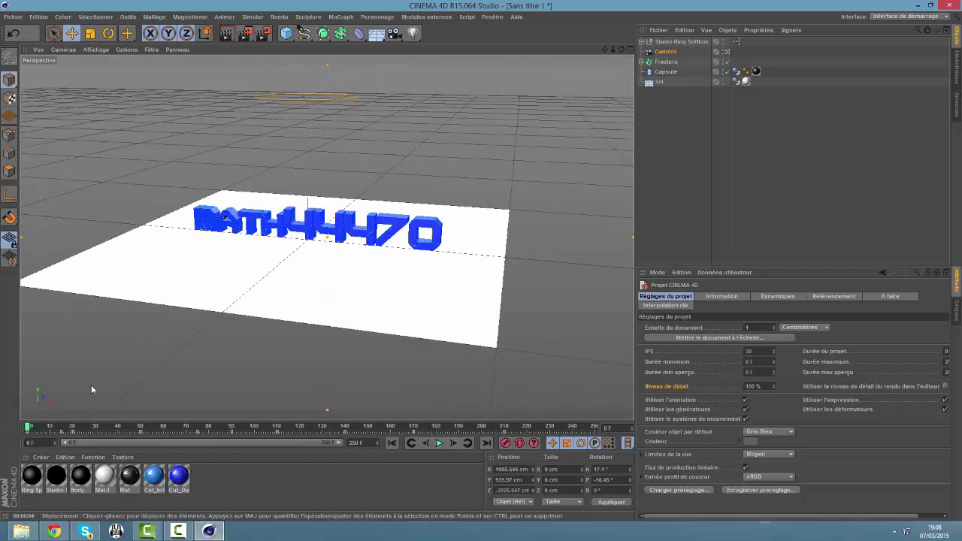
- Show the Caméra object's properties, look through it, and adjust the view to frame the text
click(666, 51)
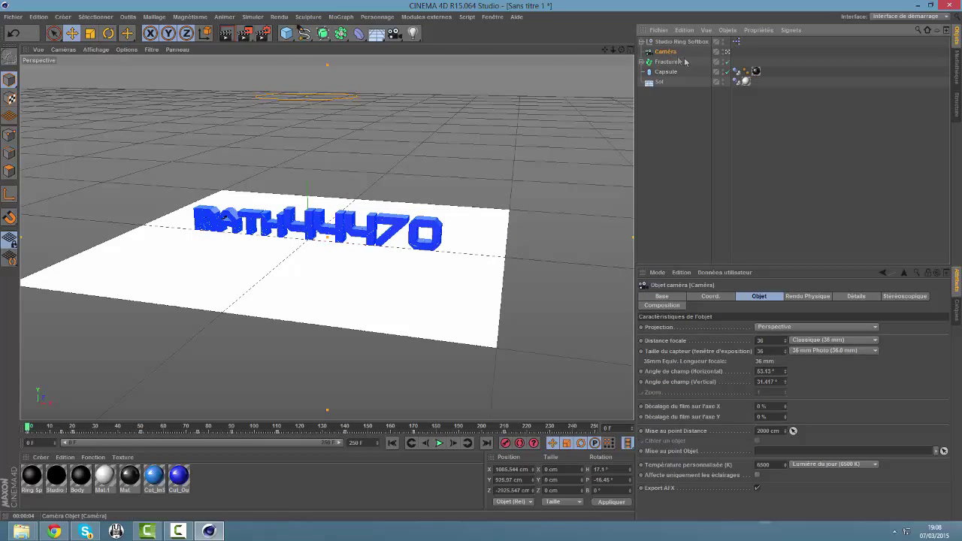
click(727, 52)
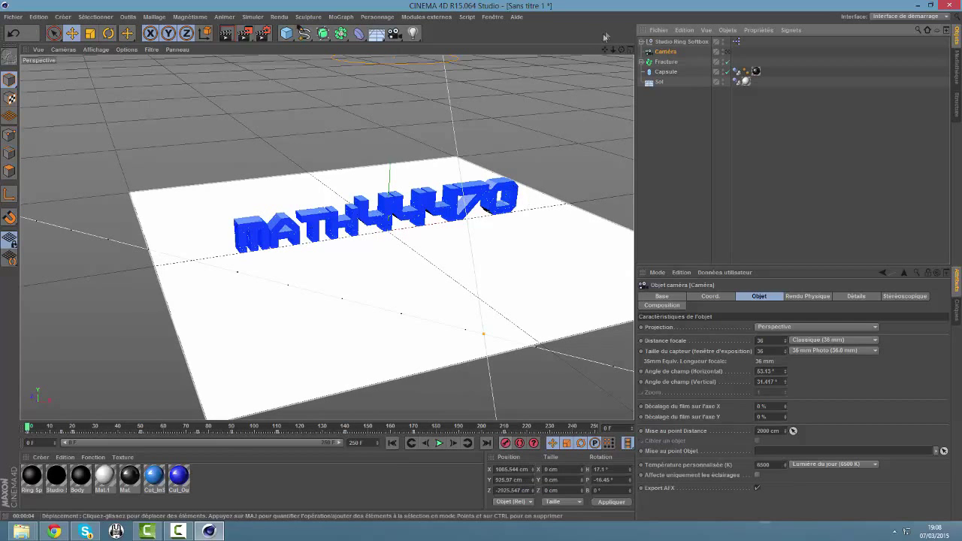
drag(610, 45, 622, 58)
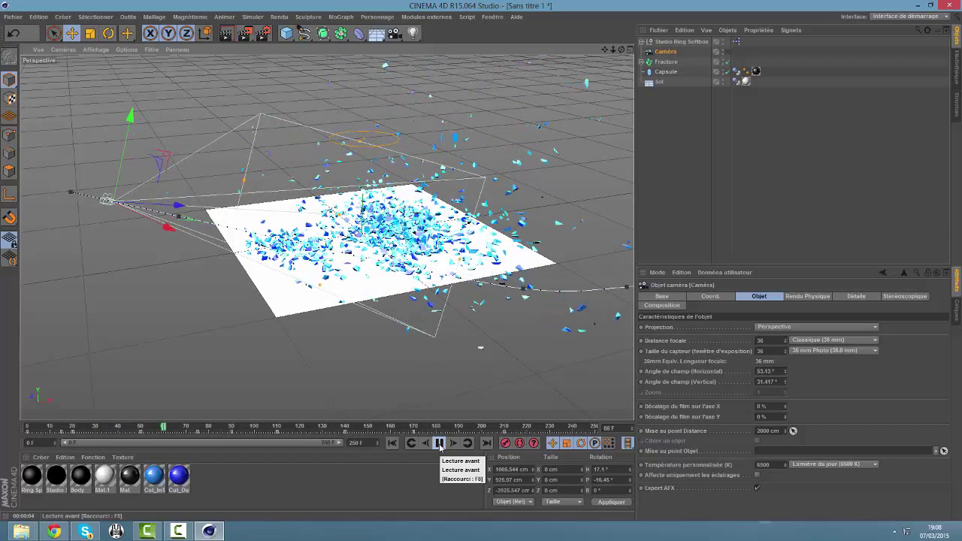
- Stop playback at frame 70 and rotate the camera's heading to about -144°
click(440, 444)
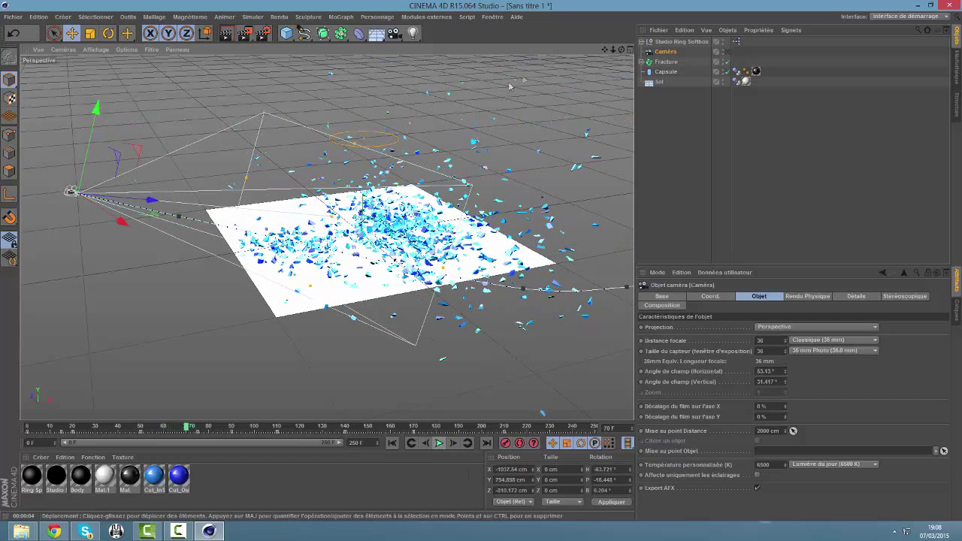
click(108, 33)
mouse_move(123, 214)
mouse_down()
mouse_move(65, 211)
mouse_move(113, 167)
mouse_move(117, 182)
mouse_move(163, 143)
mouse_up()
click(72, 33)
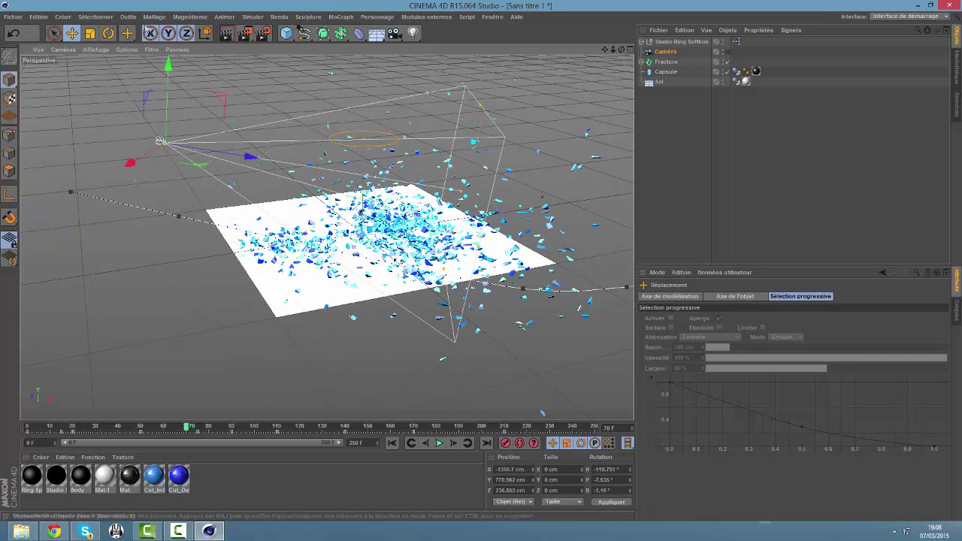
click(108, 33)
drag(202, 157, 191, 166)
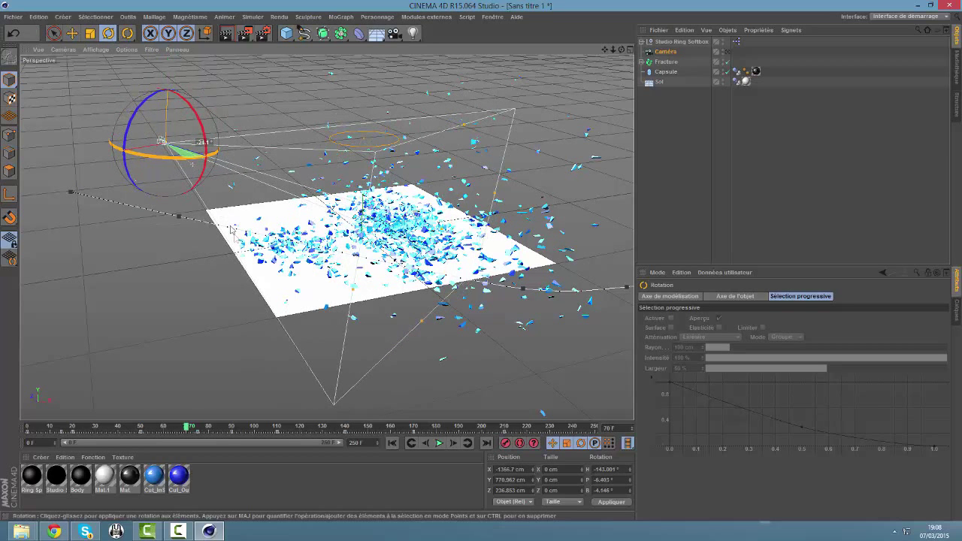
- At frame 160, turn the camera, raise it up and right, and tilt it slightly
drag(187, 426, 325, 429)
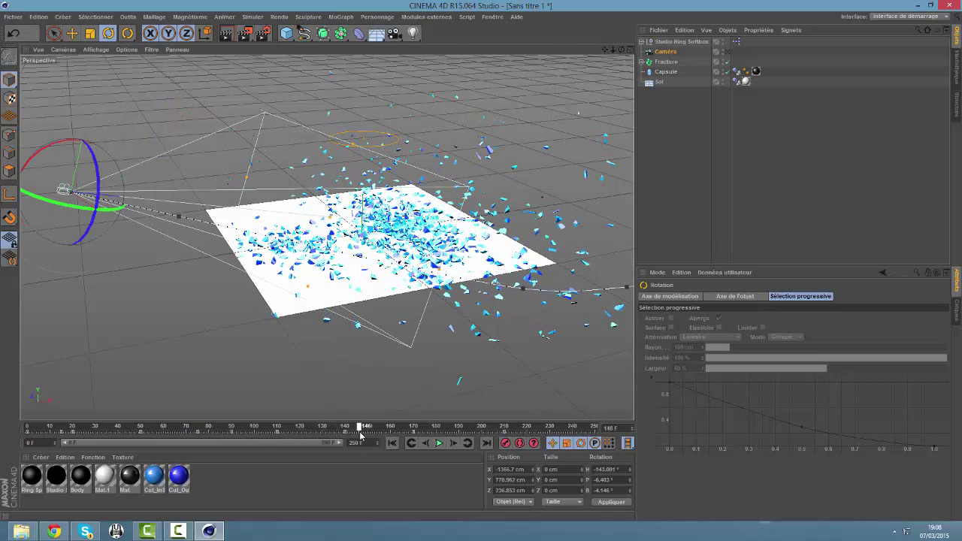
drag(361, 436, 389, 428)
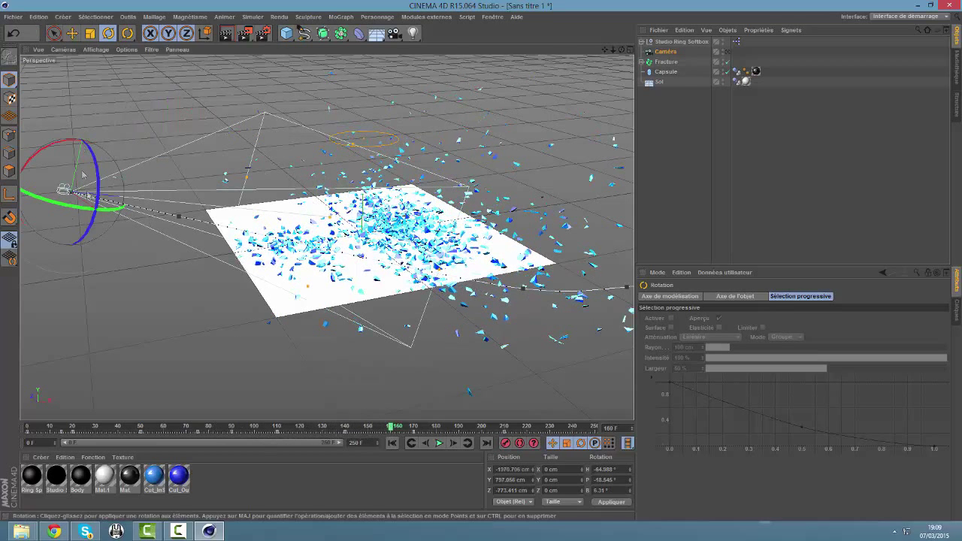
mouse_move(87, 210)
mouse_down()
mouse_move(128, 186)
mouse_move(111, 181)
mouse_up()
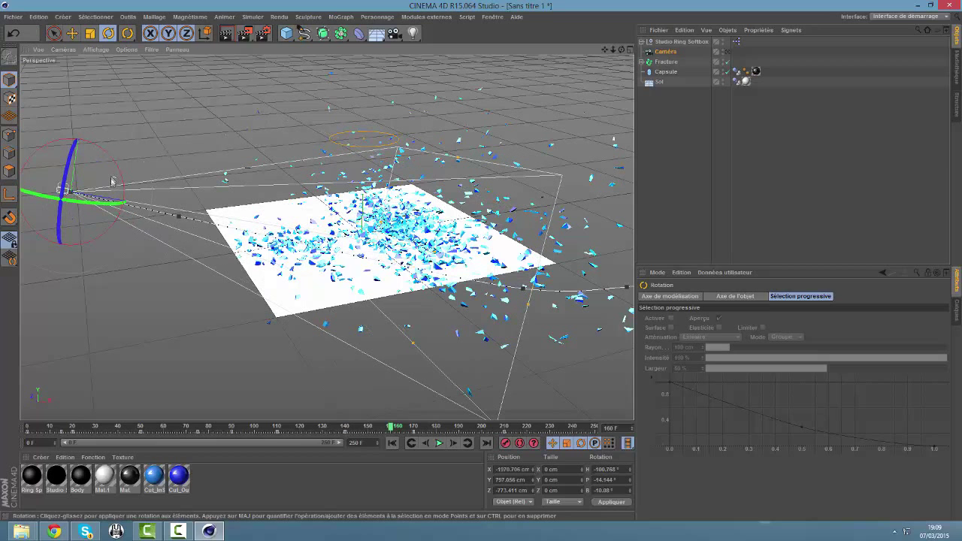
key(e)
mouse_move(57, 203)
mouse_down()
mouse_move(127, 126)
mouse_move(232, 171)
mouse_move(211, 96)
mouse_up()
key(r)
mouse_move(213, 139)
mouse_down()
mouse_move(236, 144)
mouse_move(194, 147)
mouse_up()
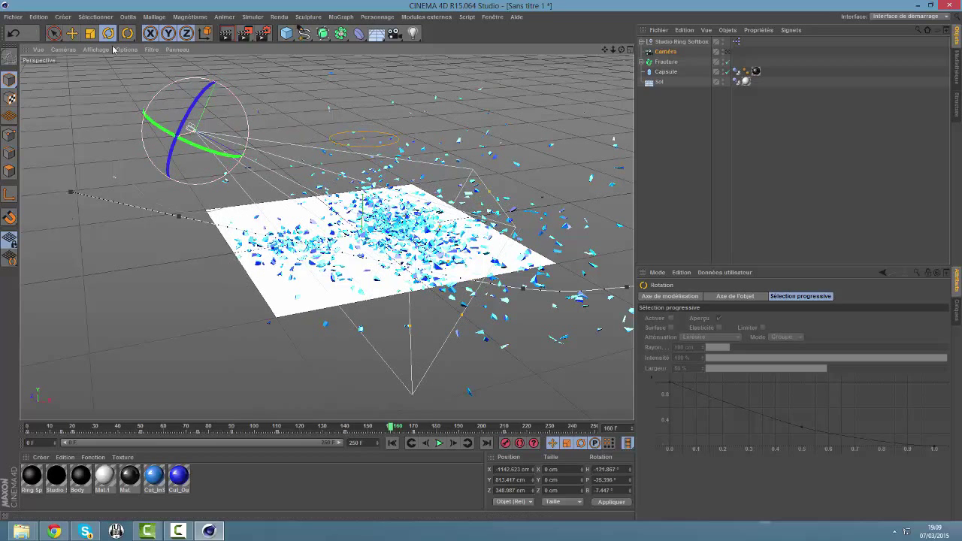
- Lower the camera and tilt it to look less steeply down, checking through the camera view
click(72, 33)
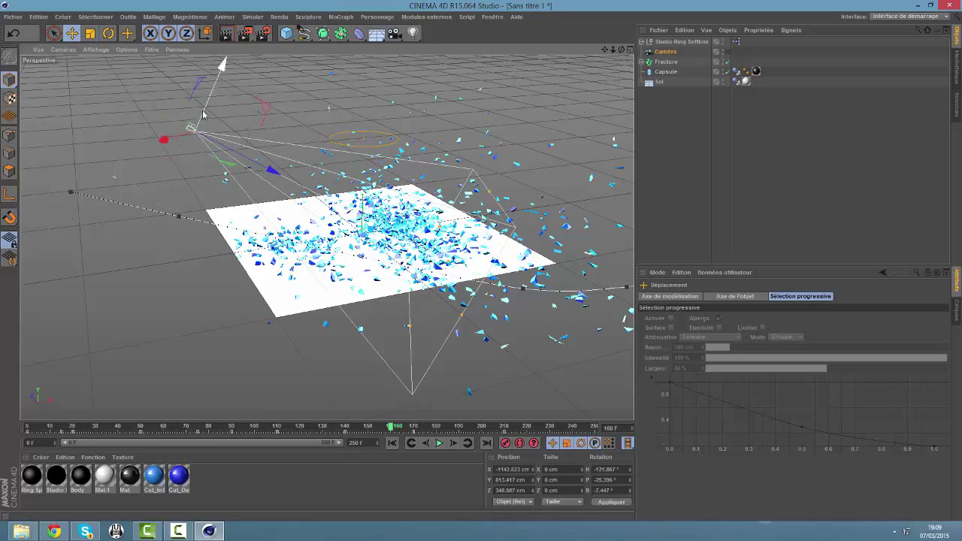
drag(203, 113, 200, 122)
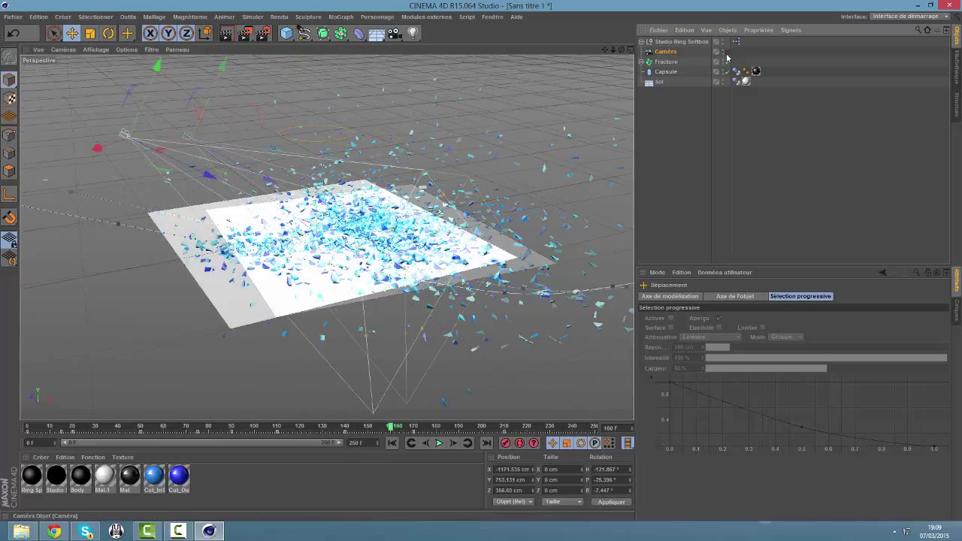
click(726, 52)
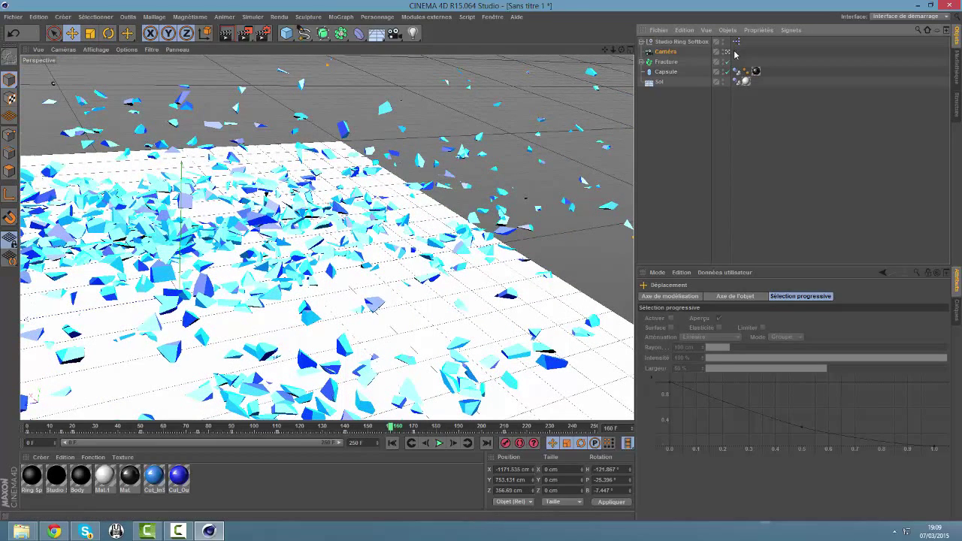
click(725, 52)
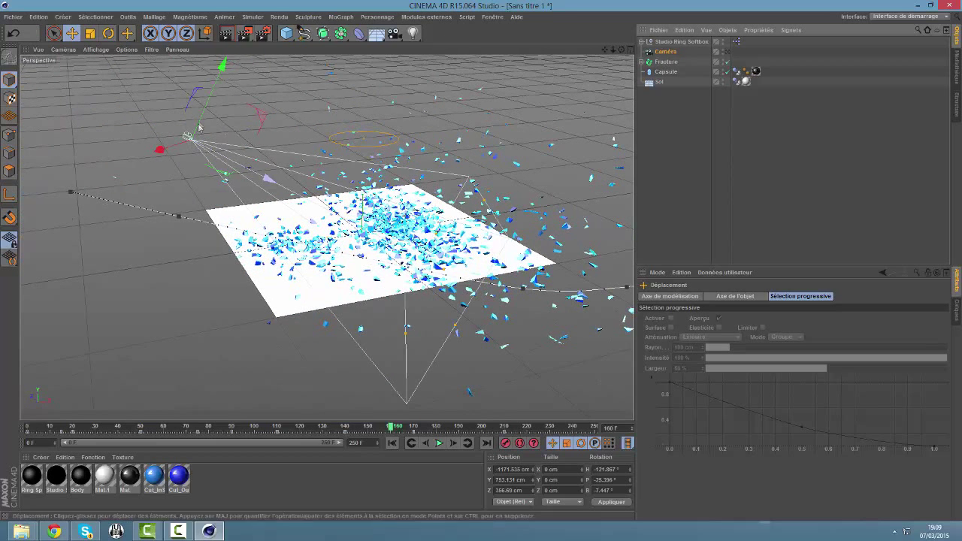
drag(200, 122, 193, 135)
key(r)
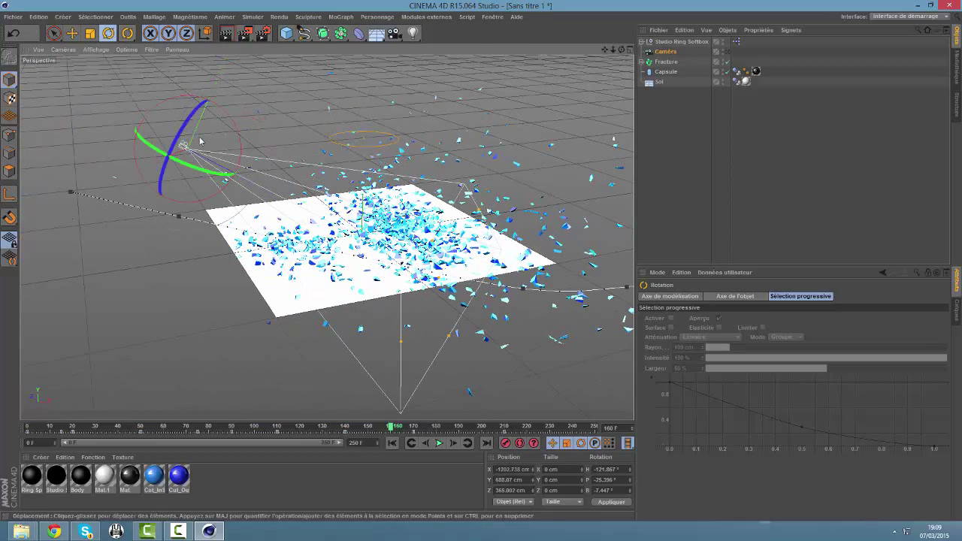
drag(237, 150, 239, 171)
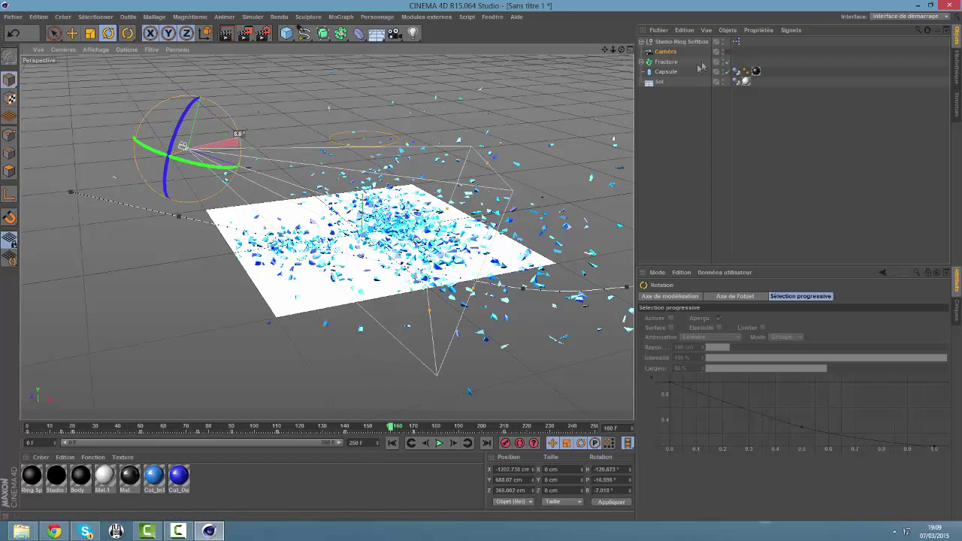
- Check the framing through the camera, tilt it a few more degrees, and jump to a later frame
click(727, 52)
click(727, 53)
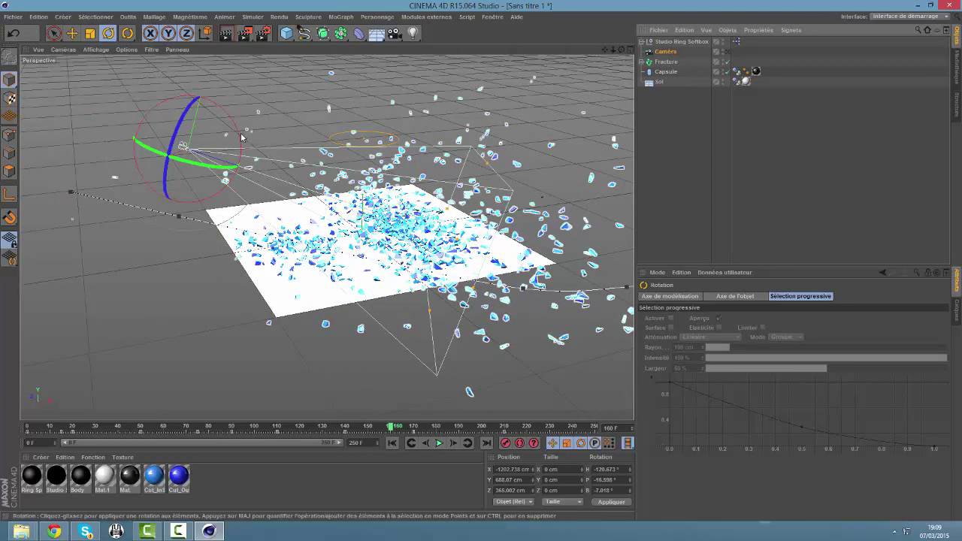
drag(239, 136, 229, 124)
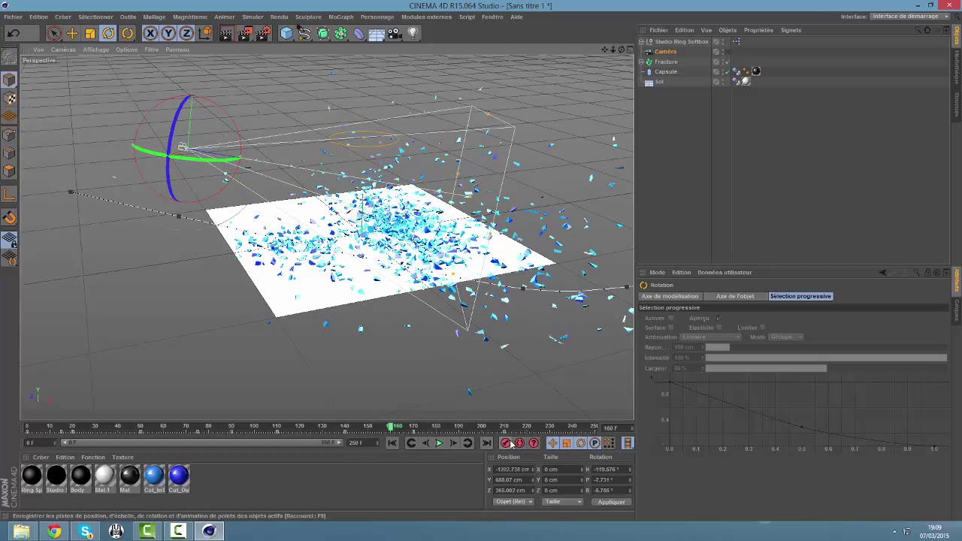
click(442, 426)
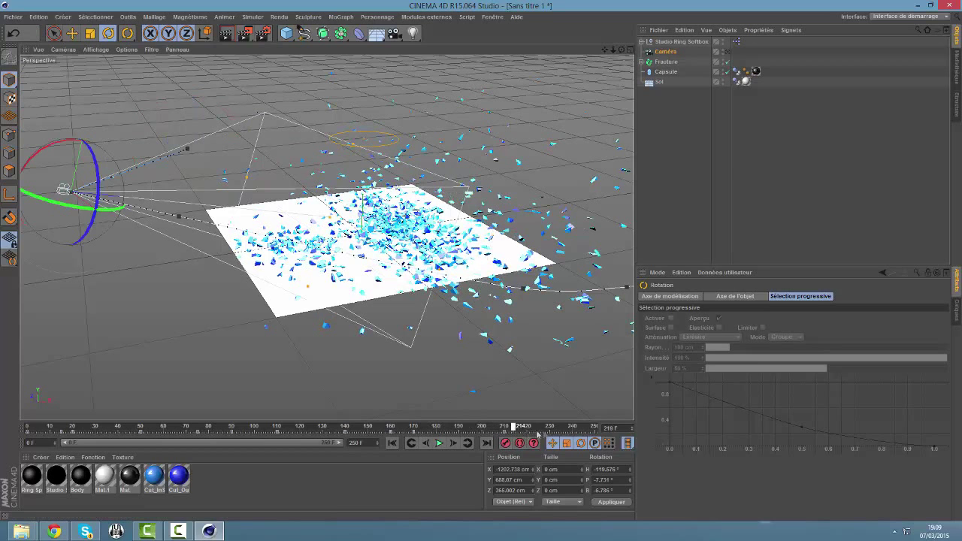
- Select the camera's keys at frame 160 and move them to frame 162
drag(591, 432, 601, 434)
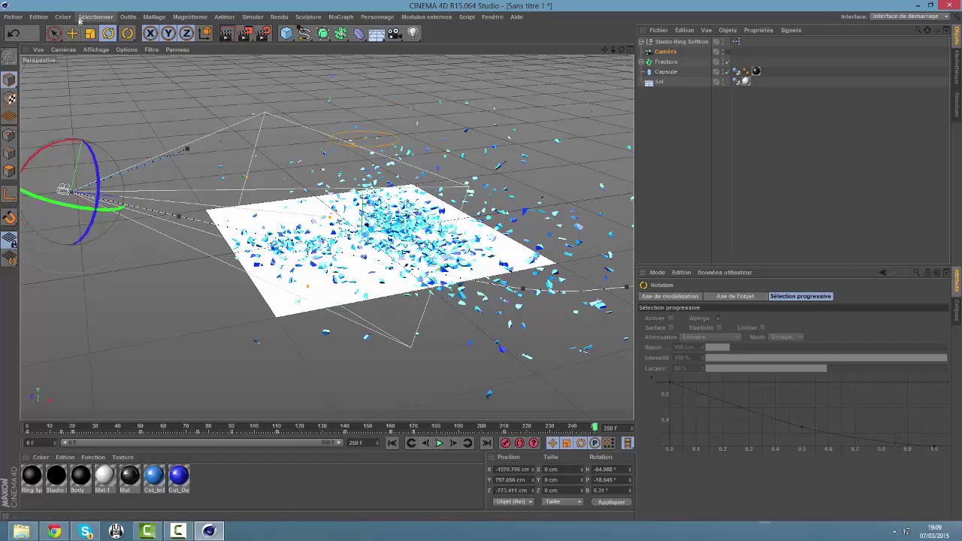
mouse_move(446, 428)
mouse_down()
mouse_move(352, 428)
mouse_move(410, 430)
mouse_move(381, 432)
mouse_up()
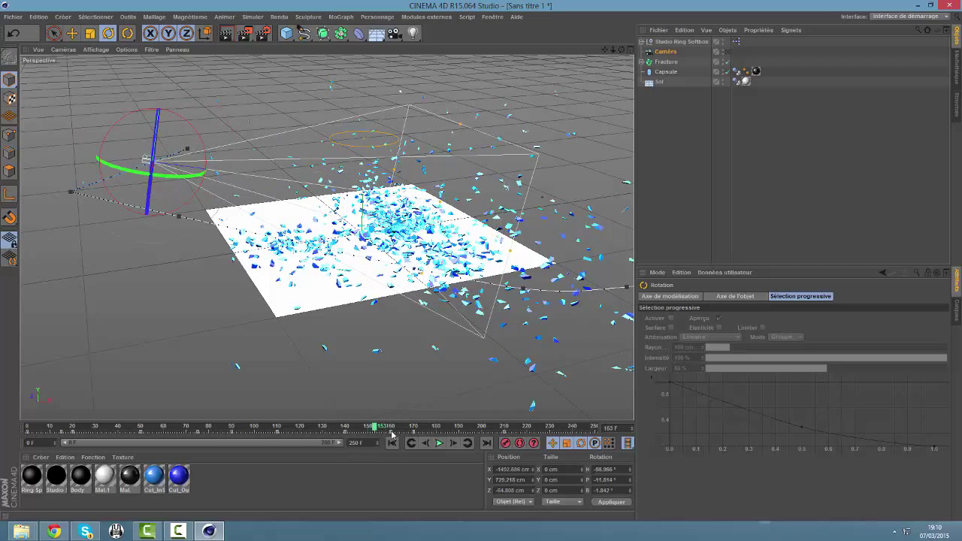
click(390, 433)
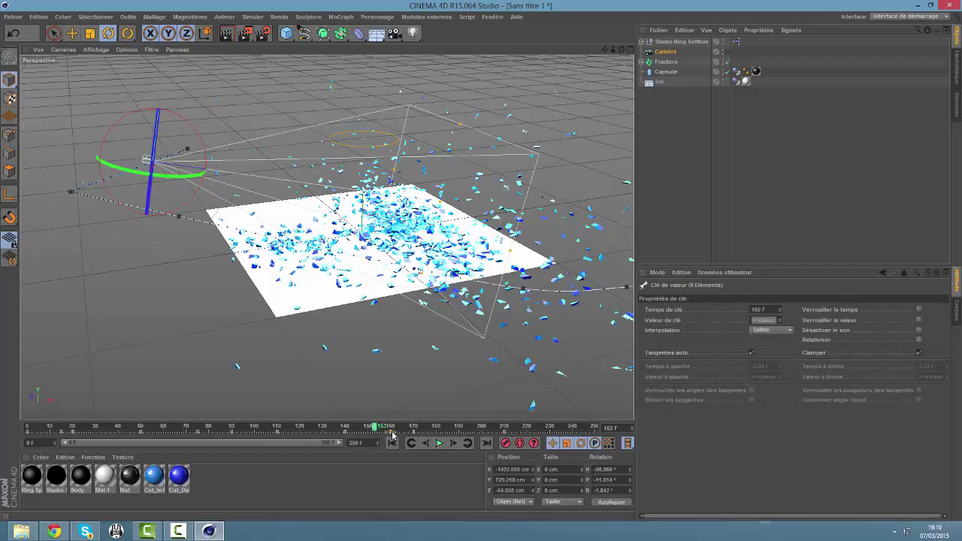
drag(412, 435, 447, 438)
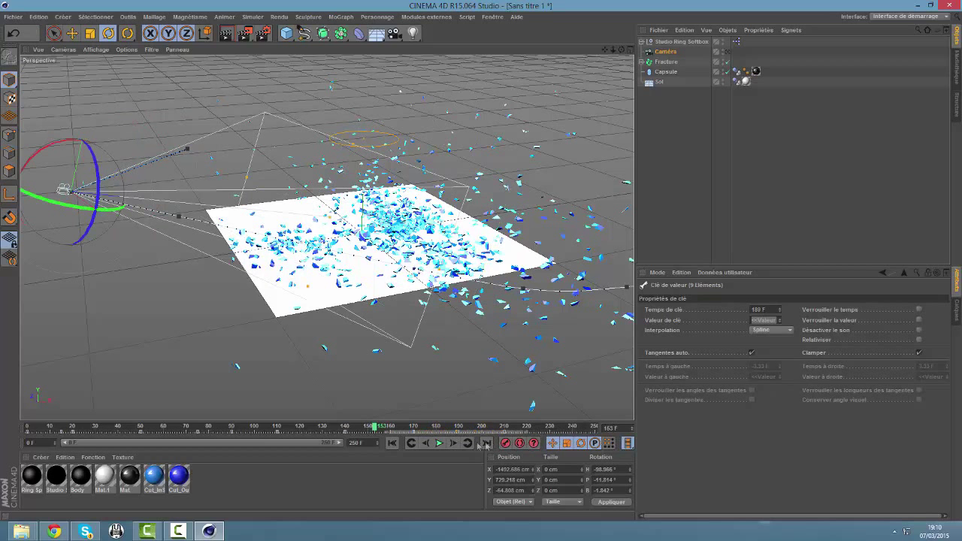
drag(419, 446, 399, 442)
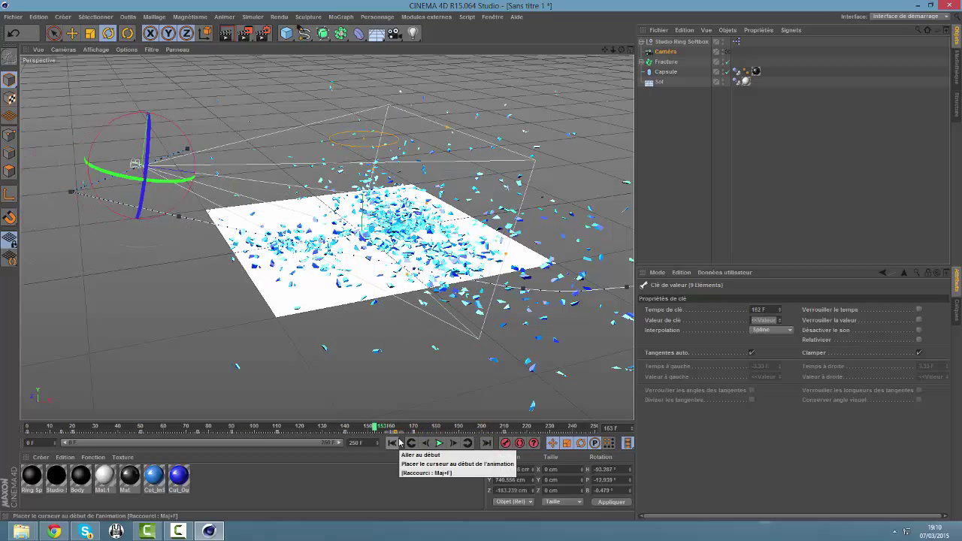
- Revert the camera pose, then swing, tilt and move the camera up and to the right
key(ctrl+z)
drag(104, 144, 114, 164)
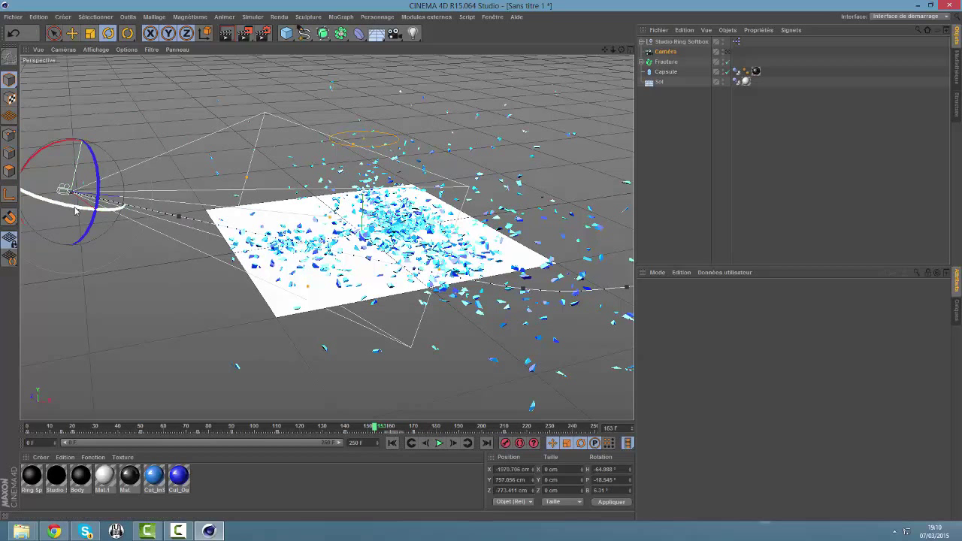
drag(114, 164, 111, 156)
click(76, 37)
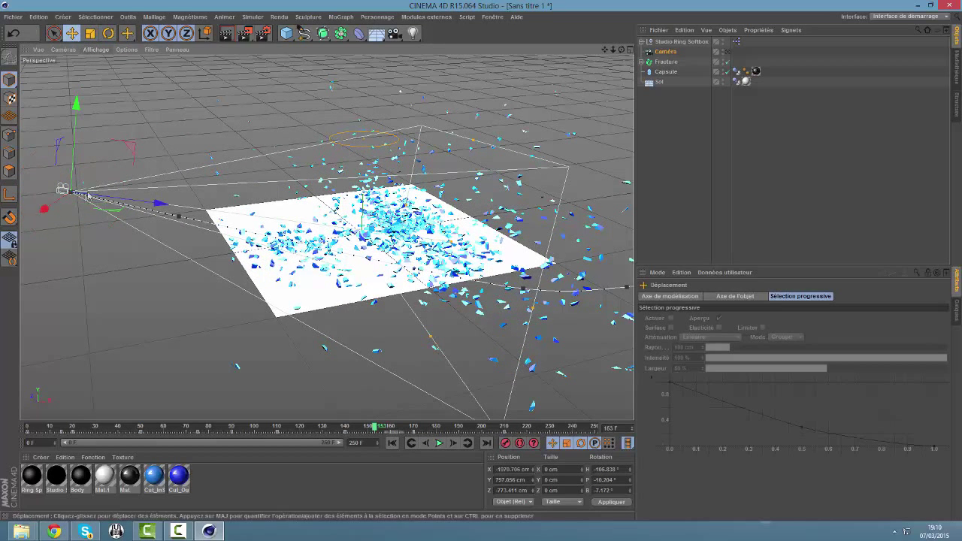
mouse_move(46, 207)
mouse_down()
mouse_move(183, 159)
mouse_move(154, 120)
mouse_move(196, 108)
mouse_move(153, 87)
mouse_up()
- Preview through the camera, level out its bank angle, and select a key on its path
click(108, 33)
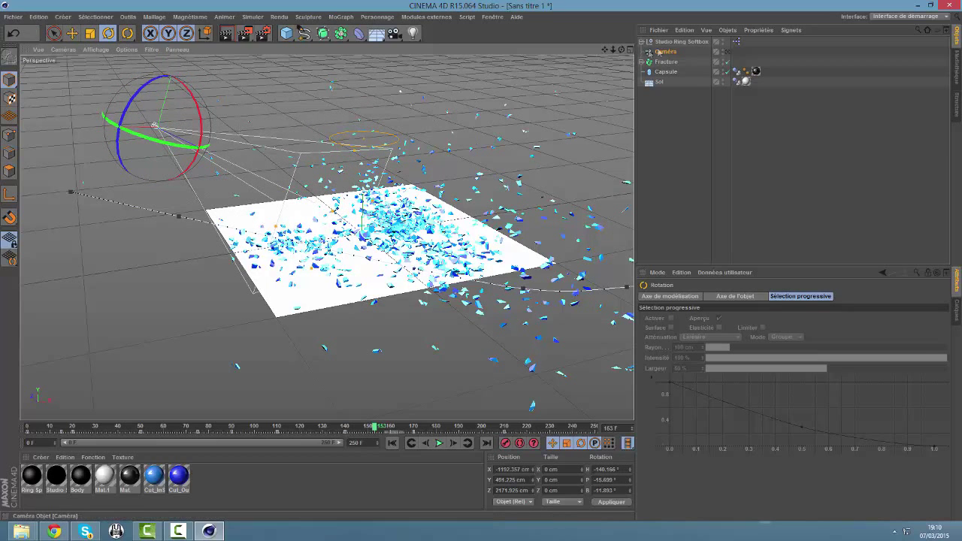
click(726, 52)
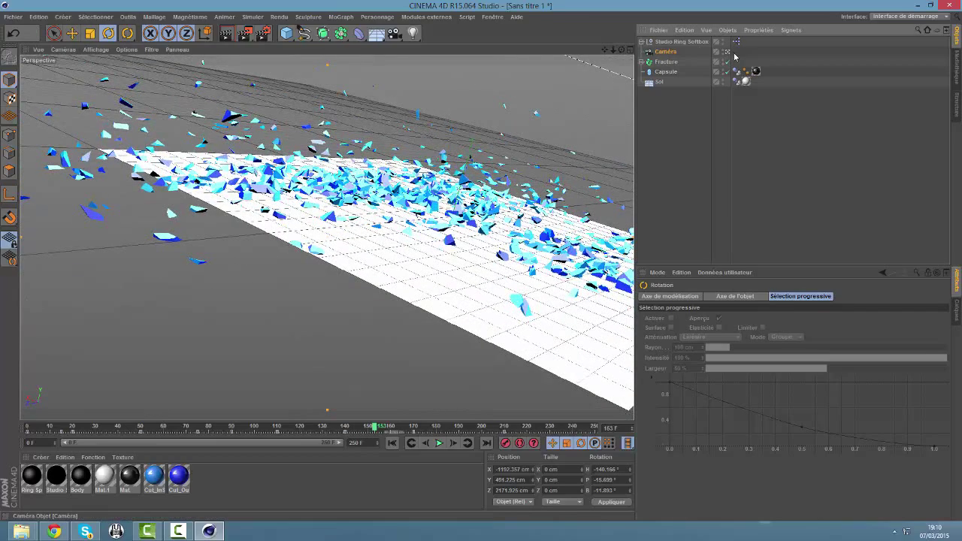
click(726, 52)
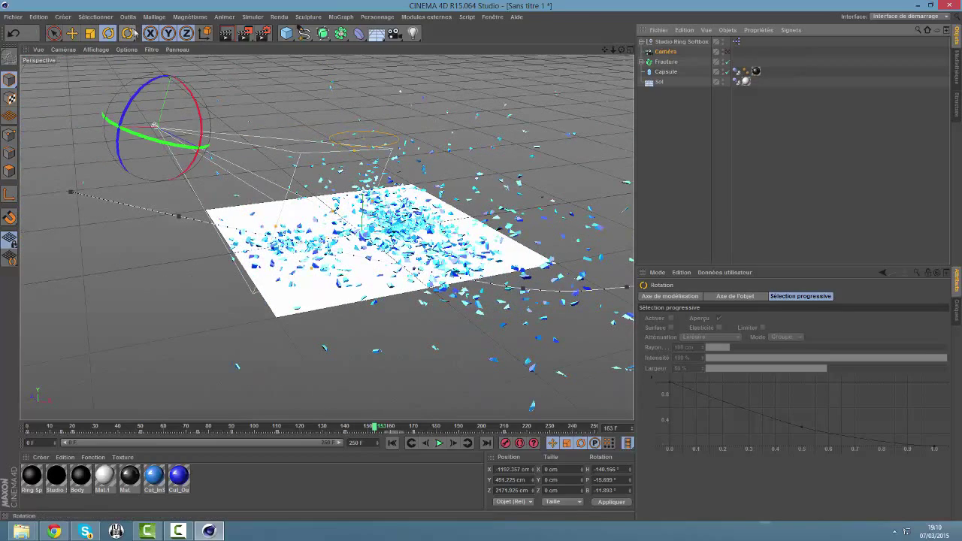
mouse_move(167, 76)
mouse_down()
mouse_move(197, 111)
mouse_move(199, 143)
mouse_up()
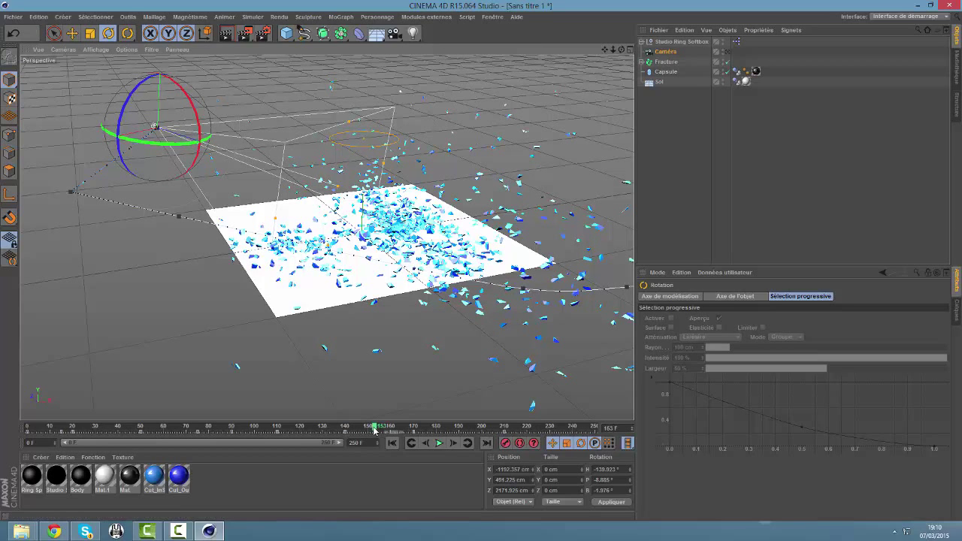
click(72, 193)
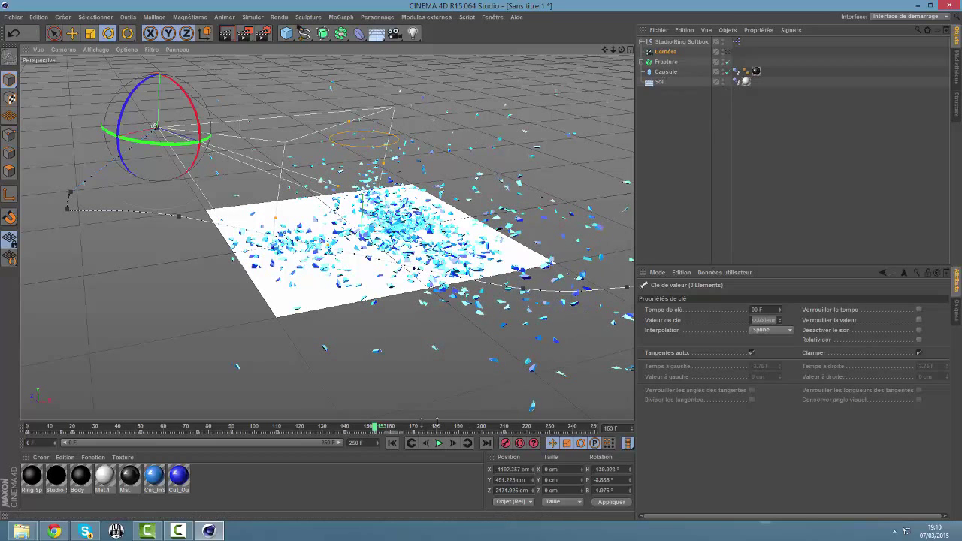
- Play the animation from frame 0, stop at frame 184, and orbit for a wider look at the debris
drag(374, 430, 371, 430)
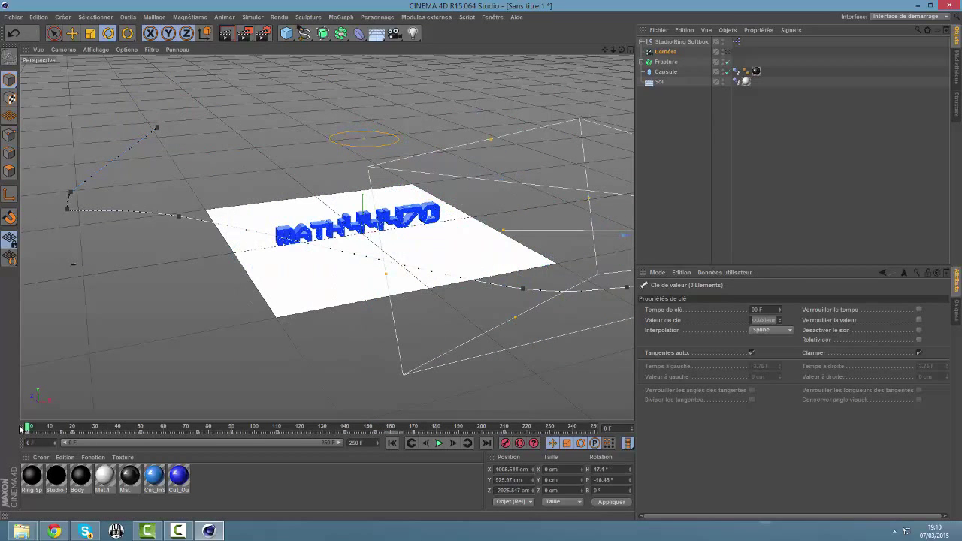
click(439, 444)
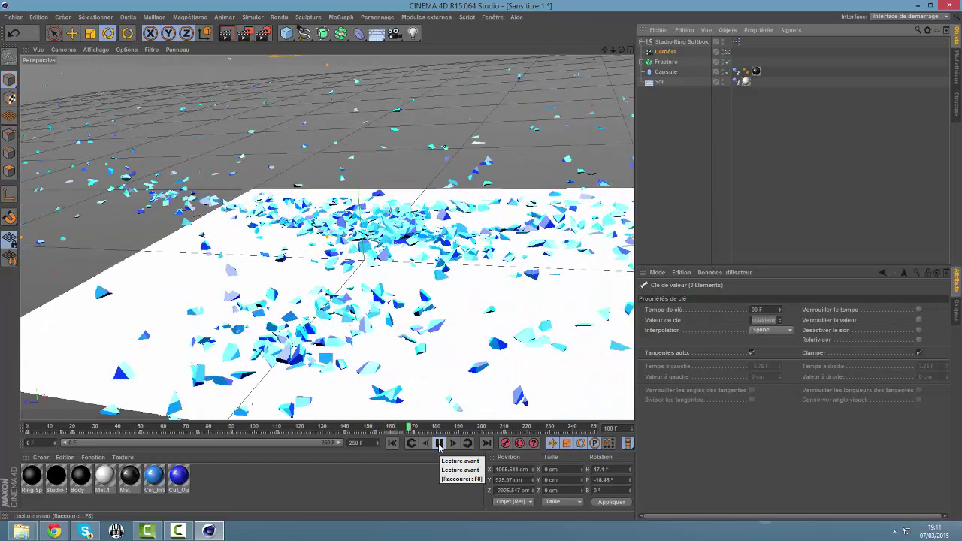
click(440, 443)
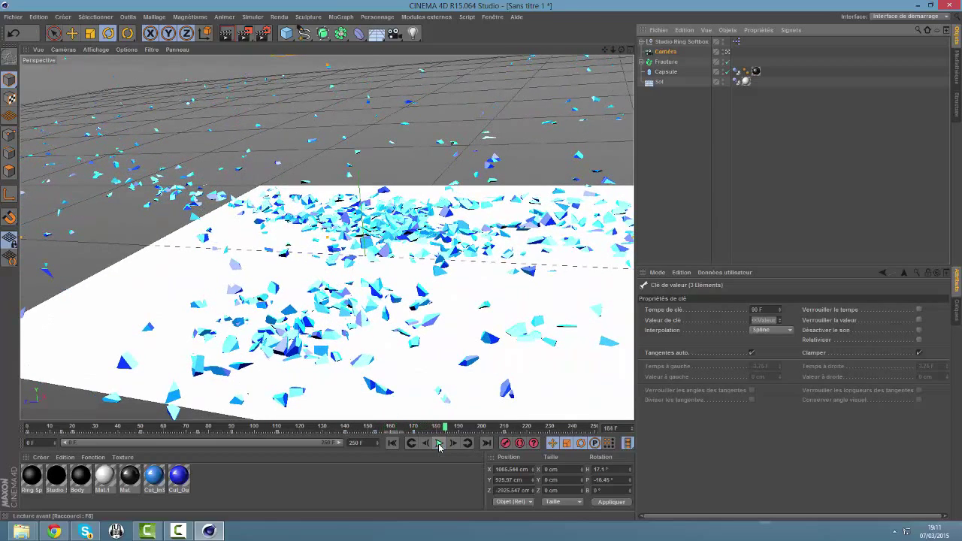
drag(613, 50, 612, 50)
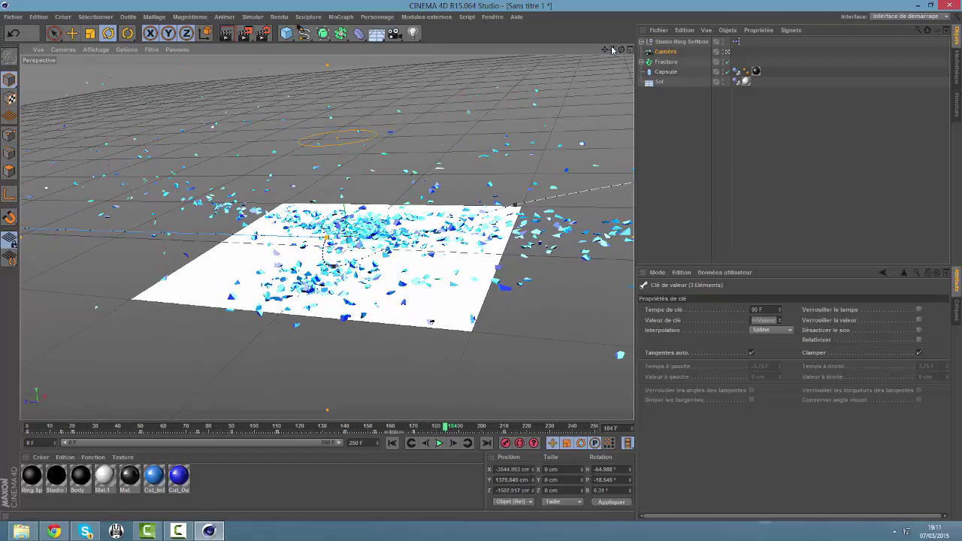